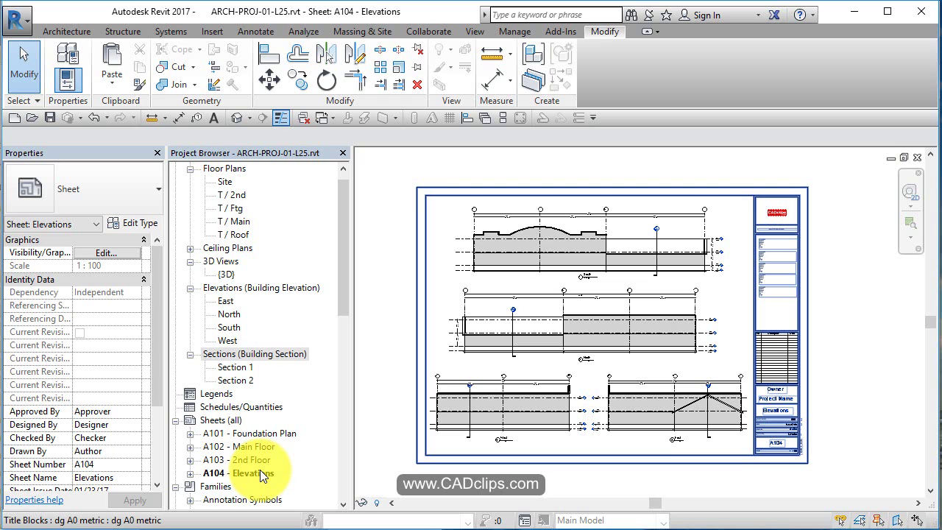
# Add two new sheets to the project after A104 - Elevations
pyautogui.rightClick(229, 420)
pyautogui.click(298, 431)
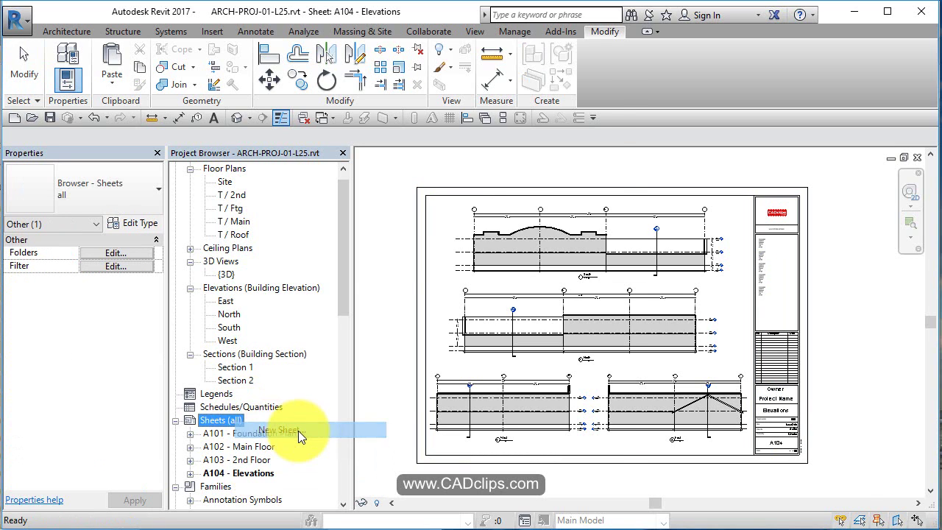
pyautogui.click(510, 439)
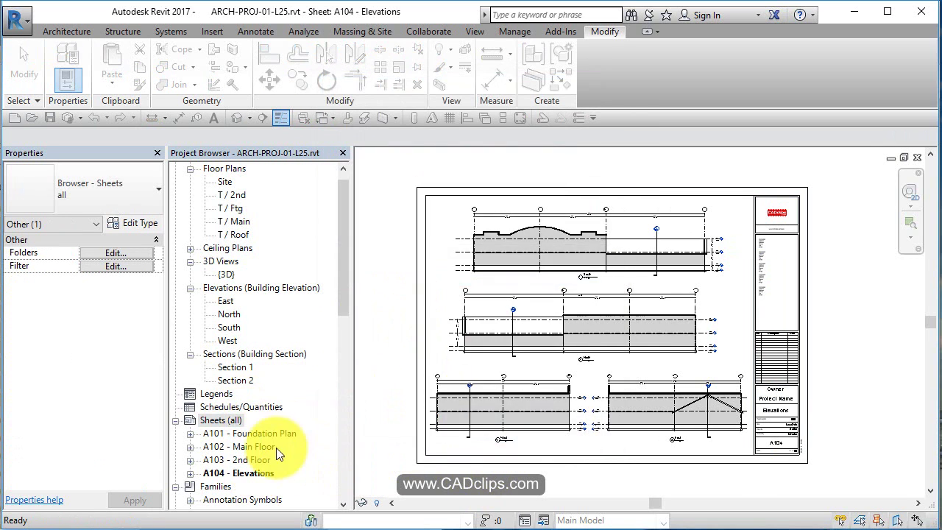
pyautogui.rightClick(227, 419)
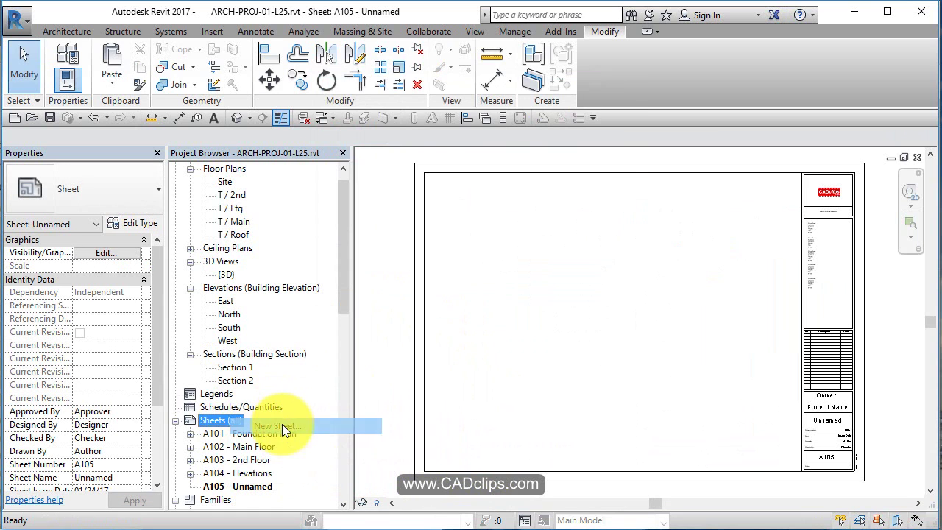
pyautogui.click(282, 425)
pyautogui.click(506, 440)
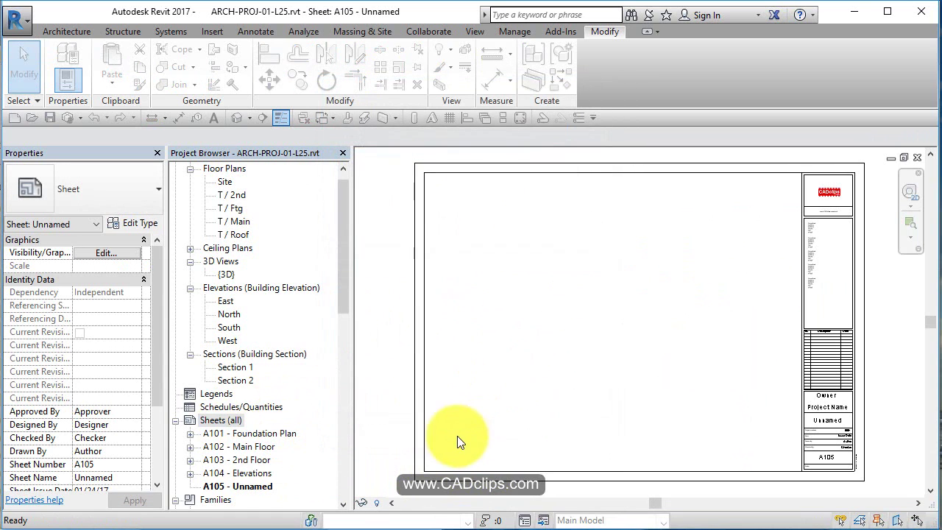
# Renumber the unnamed sheet A105 as A100 and name it Cover Sheet
pyautogui.scroll(-1, 275, 484)
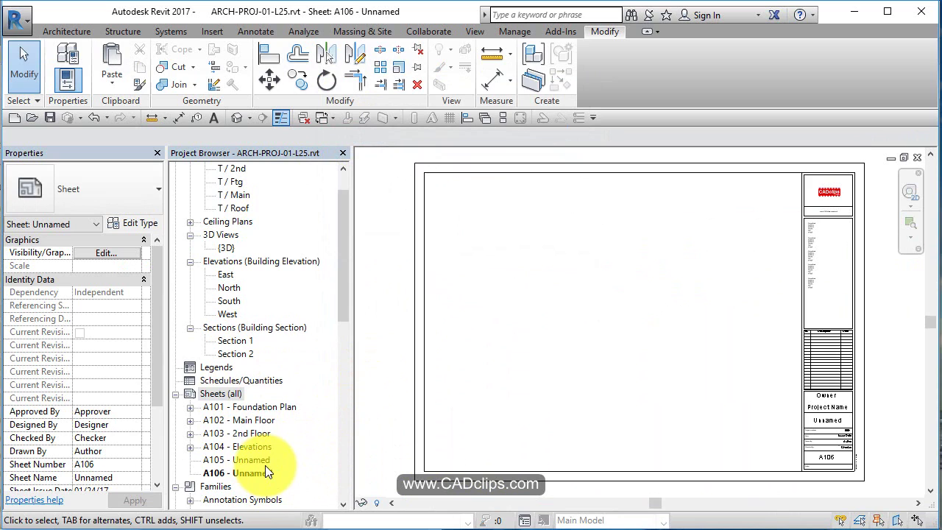
pyautogui.rightClick(260, 458)
pyautogui.click(323, 367)
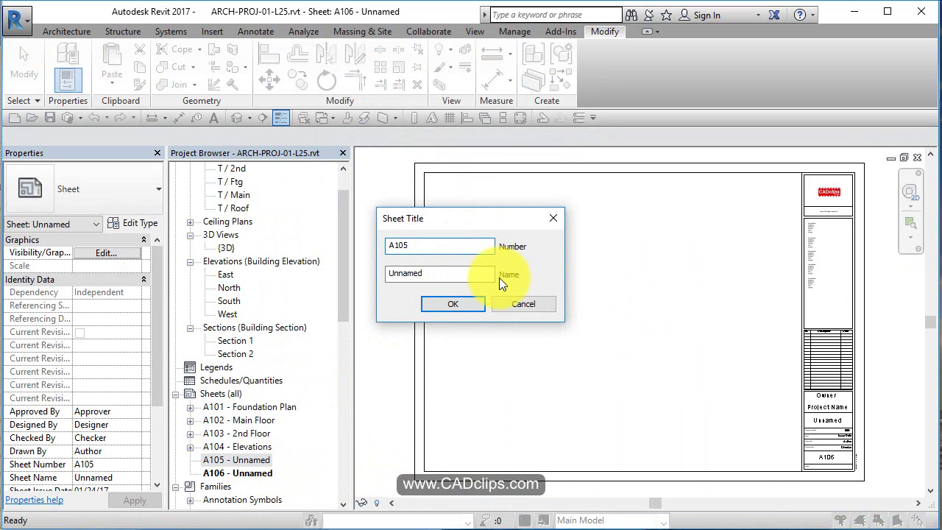
pyautogui.press('BackSpace')
pyautogui.write('0')
pyautogui.doubleClick(437, 272)
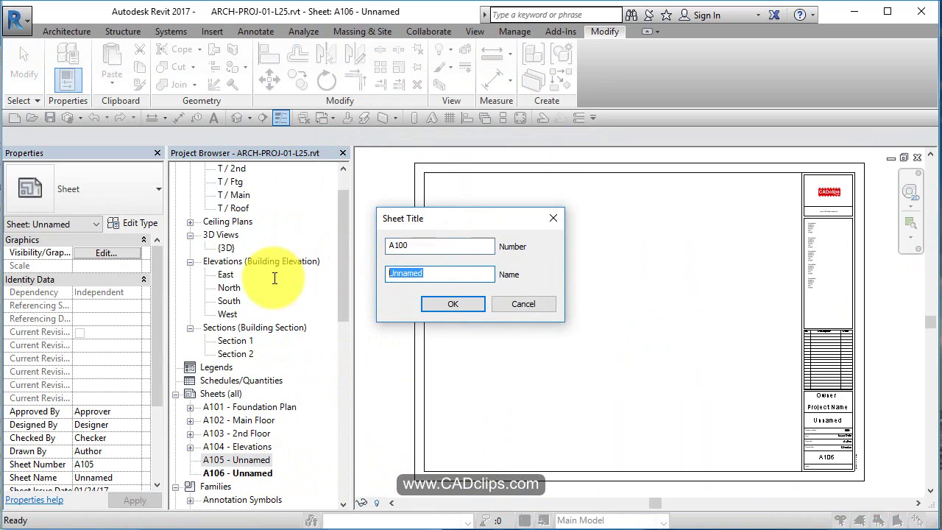
pyautogui.write('Cover Sheet')
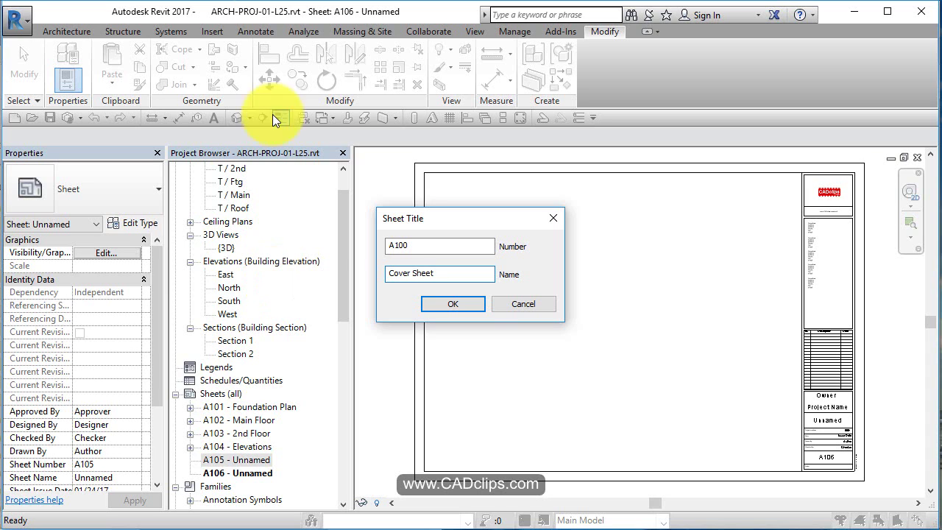
pyautogui.click(468, 303)
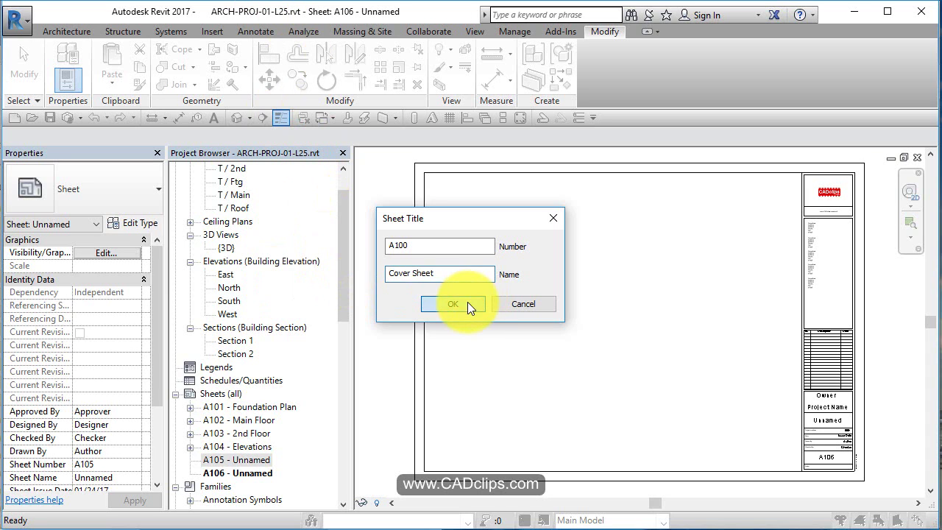
# Renumber the unnamed sheet A106 as A105 and name it Sections
pyautogui.rightClick(241, 474)
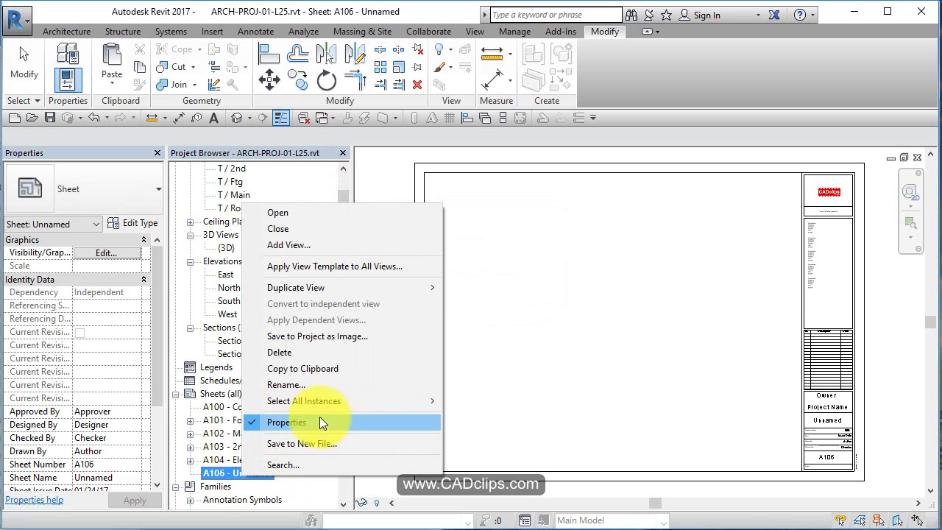
pyautogui.click(312, 384)
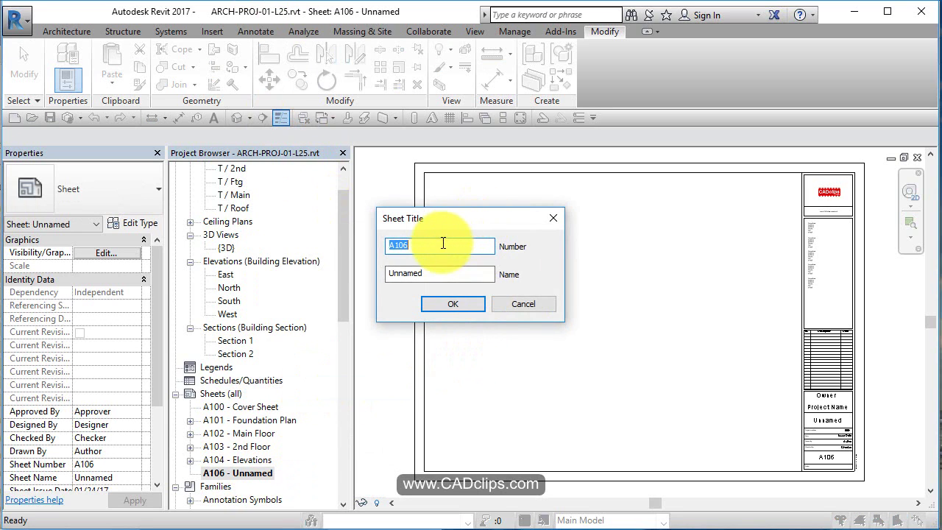
pyautogui.click(441, 246)
pyautogui.press('BackSpace')
pyautogui.write('5')
pyautogui.click(449, 269)
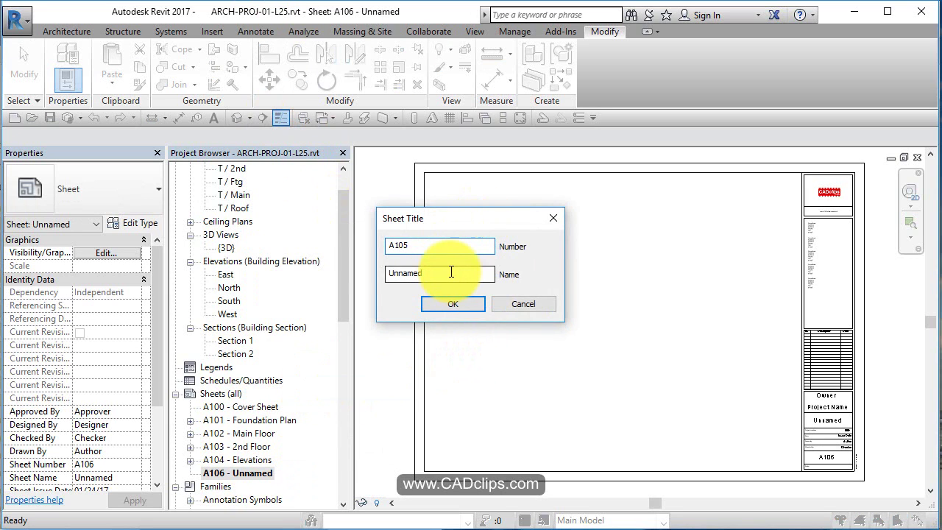
pyautogui.doubleClick(410, 273)
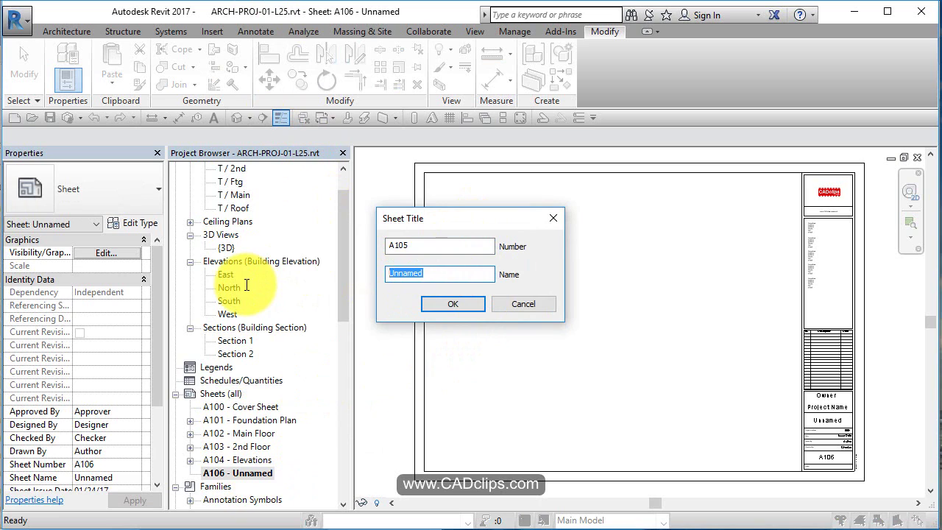
pyautogui.write('Sections')
pyautogui.click(454, 305)
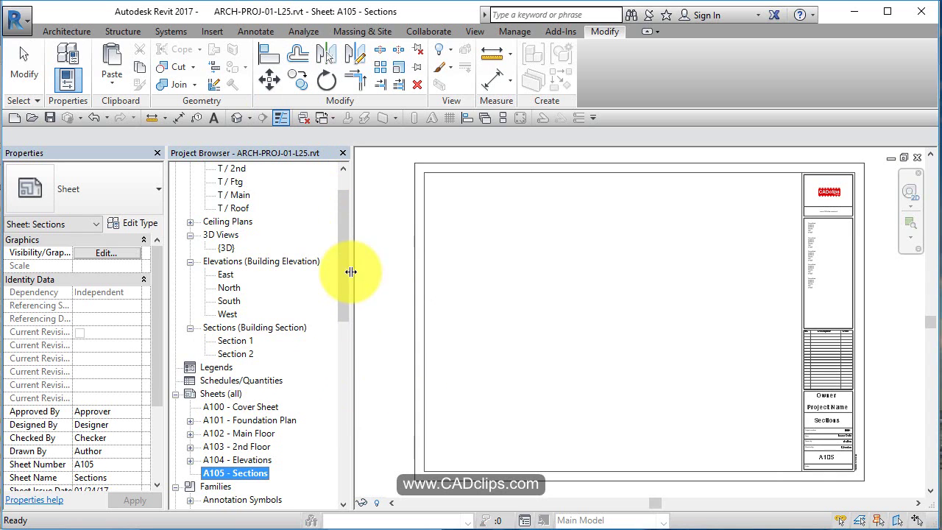
# Open the T / Main floor plan with free space around the building
pyautogui.scroll(1, 348, 238)
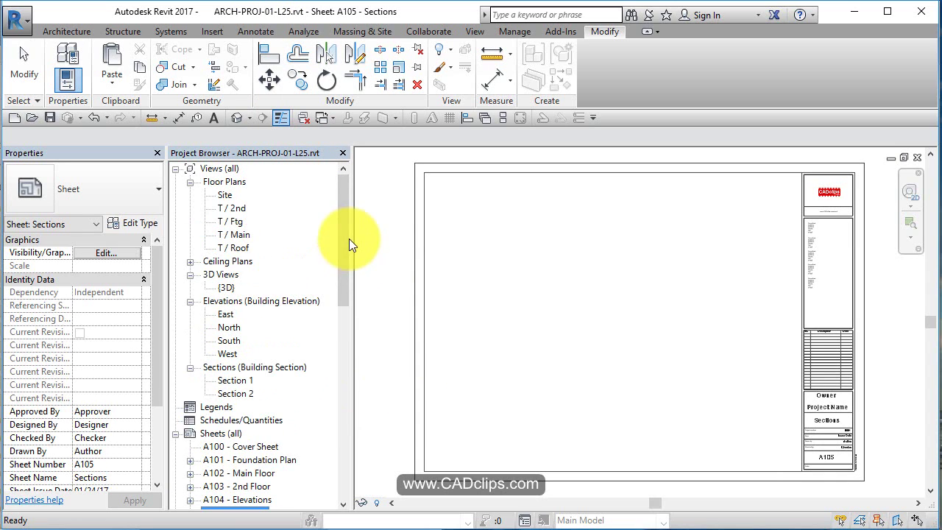
pyautogui.doubleClick(234, 234)
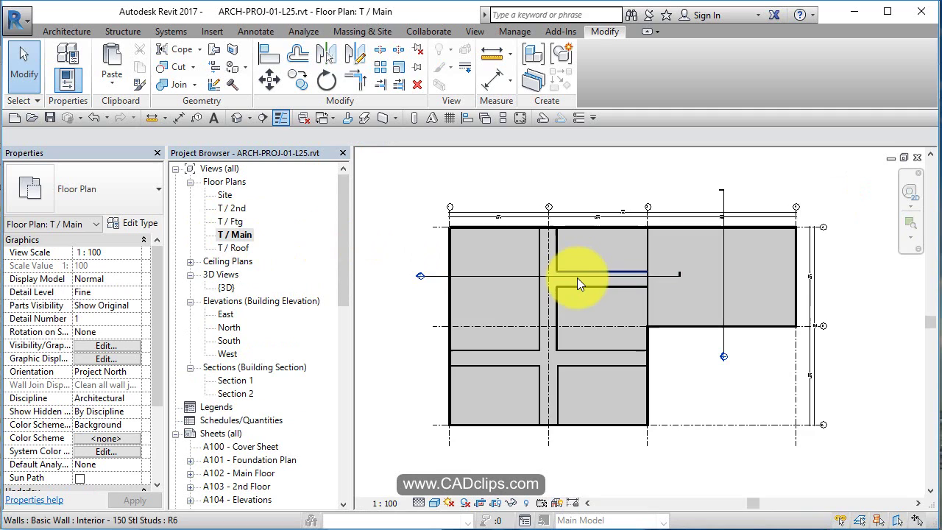
pyautogui.scroll(-3, 577, 277)
pyautogui.moveTo(628, 317); pyautogui.dragTo(598, 289, button='middle')
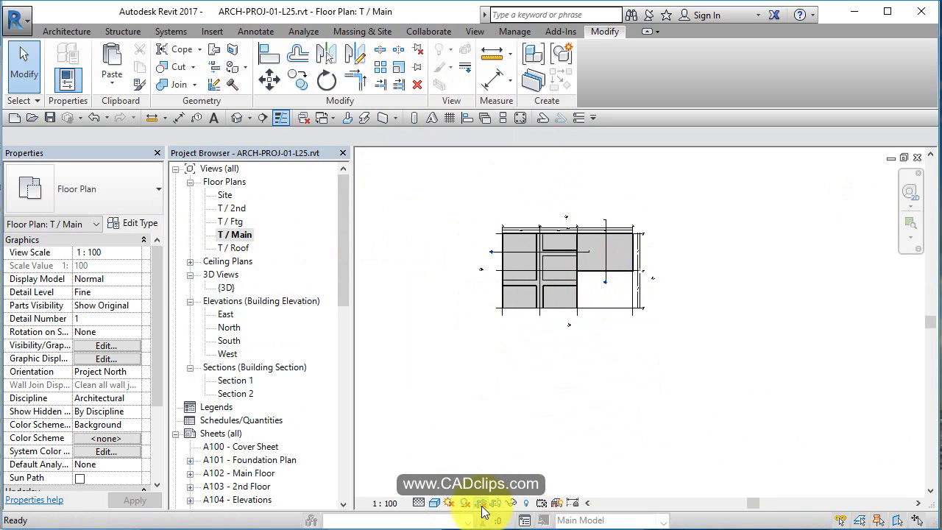
pyautogui.click(248, 116)
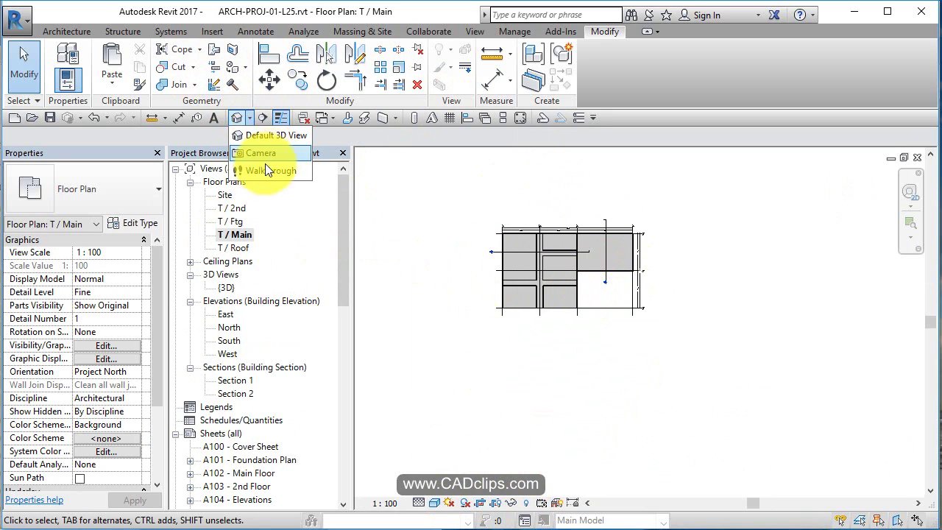
pyautogui.click(262, 155)
pyautogui.click(451, 411)
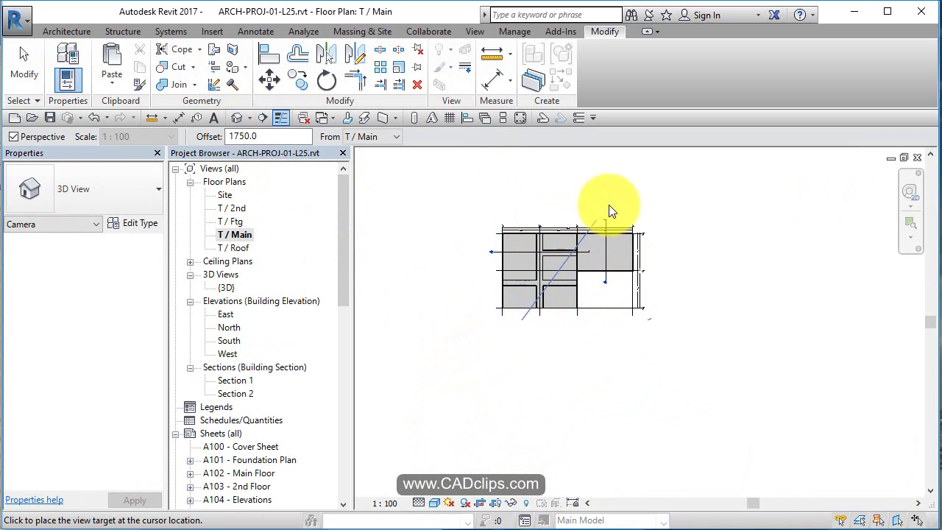
pyautogui.click(554, 205)
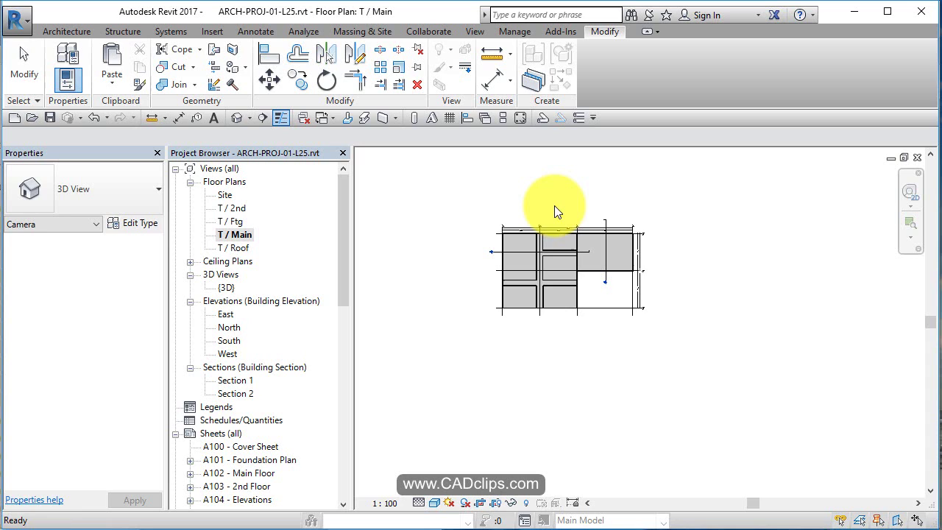
pyautogui.click(251, 117)
pyautogui.click(263, 154)
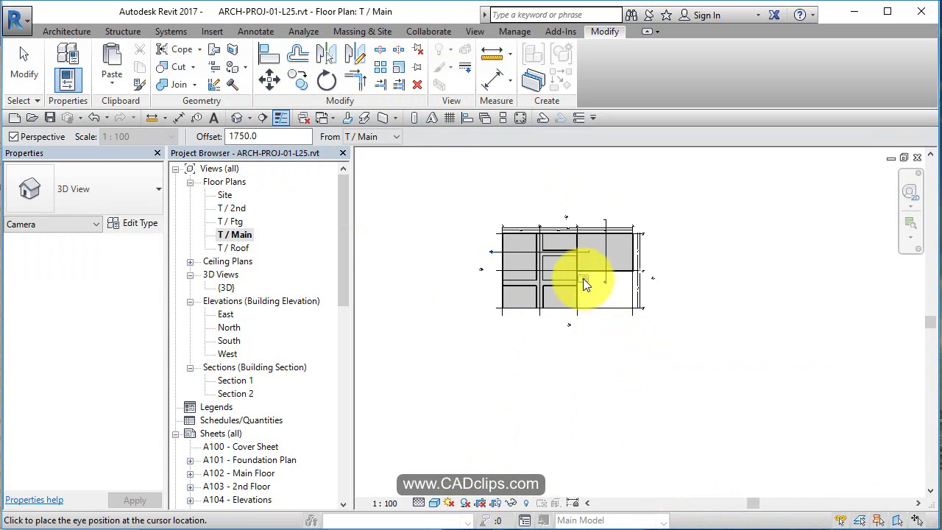
pyautogui.moveTo(696, 456); pyautogui.dragTo(688, 438, button='middle')
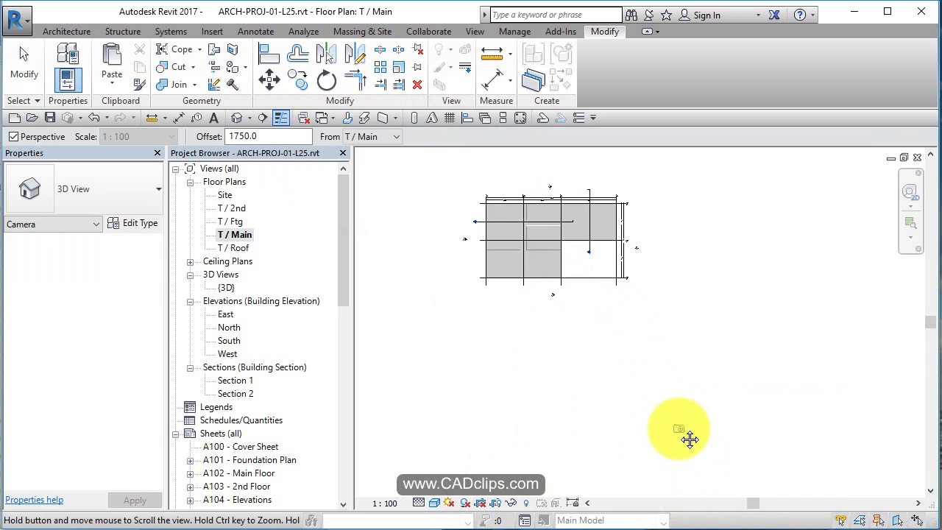
pyautogui.click(685, 448)
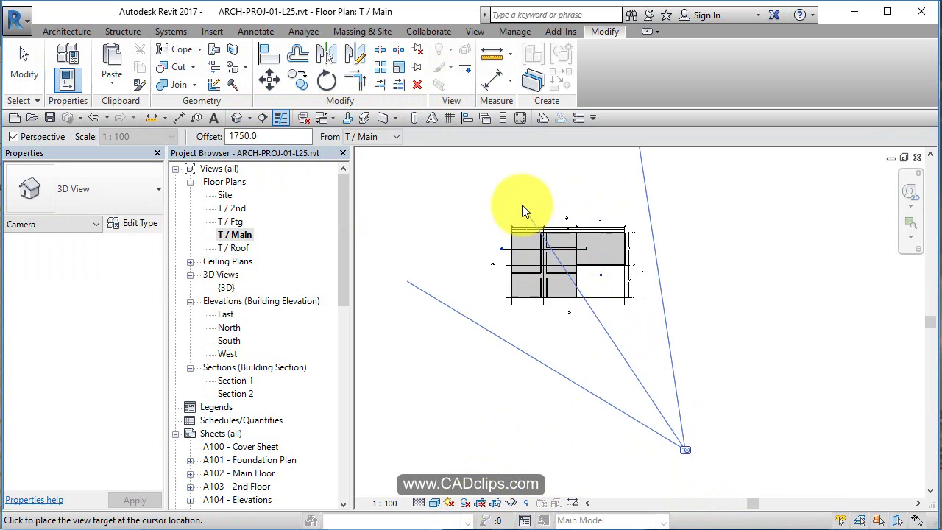
pyautogui.click(573, 295)
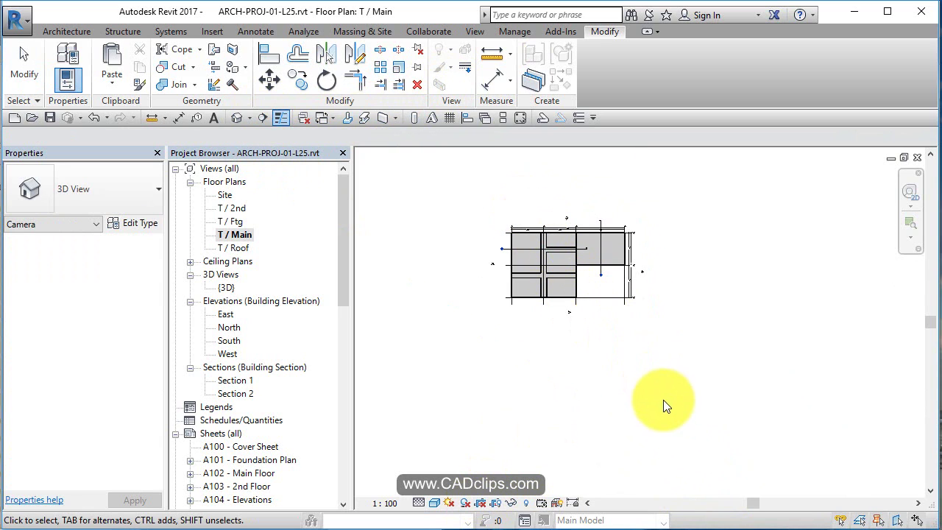
# Place a perspective camera off the plan's lower-right corner, aimed past the building's upper-left corner, and orbit it to an elevated view showing the roofs
pyautogui.click(251, 117)
pyautogui.click(261, 150)
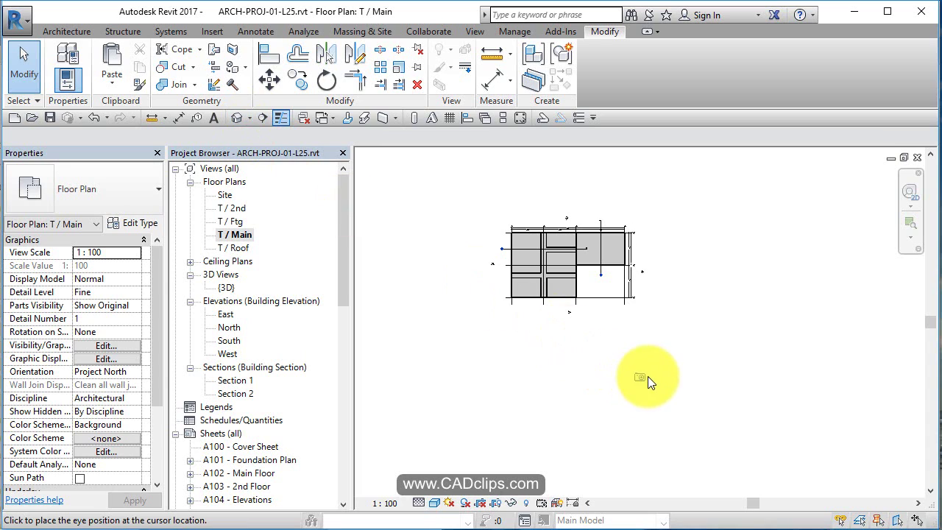
pyautogui.click(663, 397)
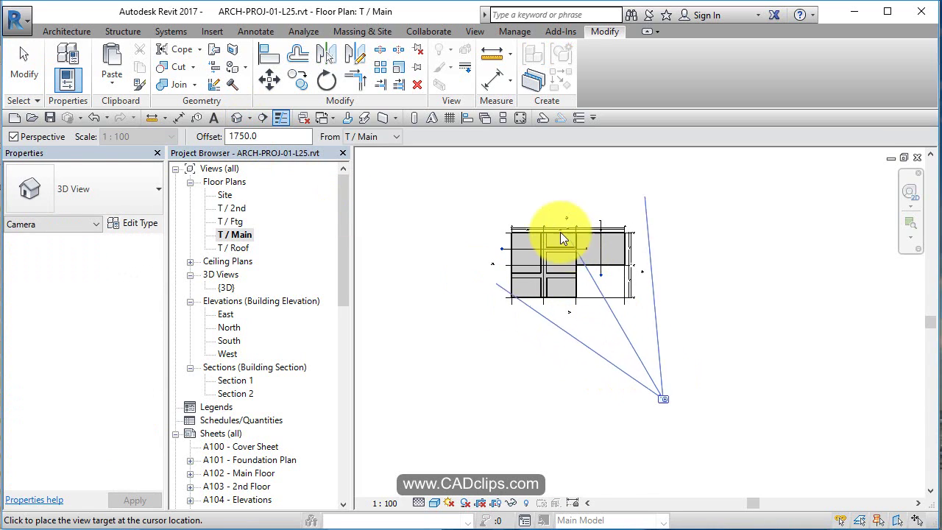
pyautogui.click(522, 195)
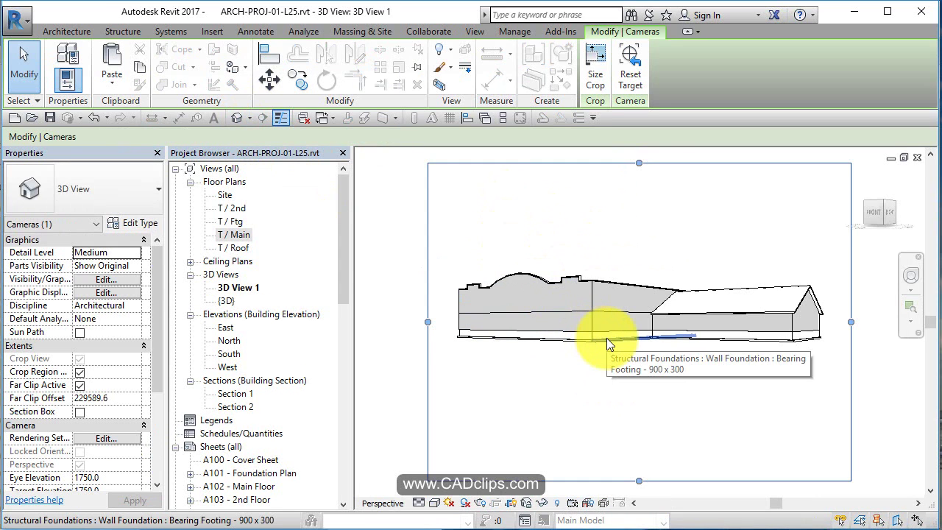
pyautogui.click(629, 299)
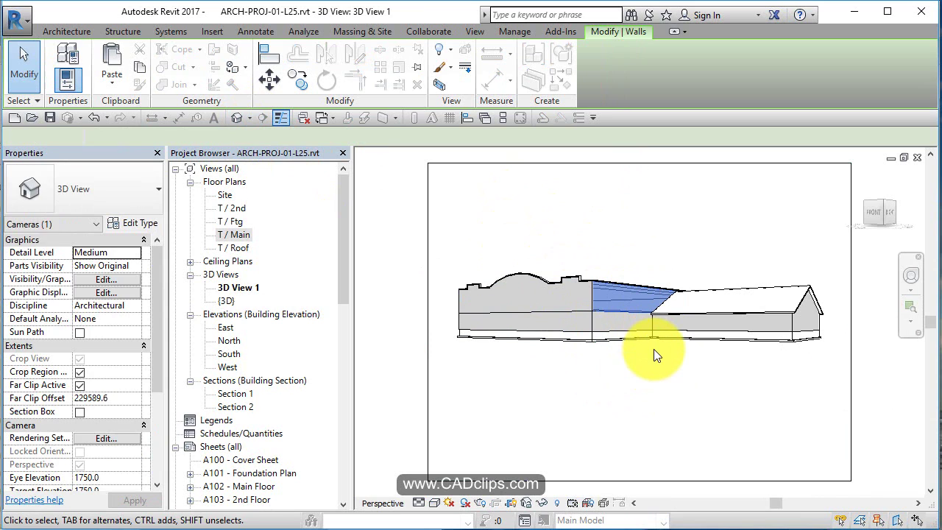
pyautogui.keyDown('shift'); pyautogui.moveTo(653, 349); pyautogui.dragTo(671, 446, button='middle'); pyautogui.keyUp('shift')
# Tighten all four sides of the camera view's crop region around the building
pyautogui.click(661, 480)
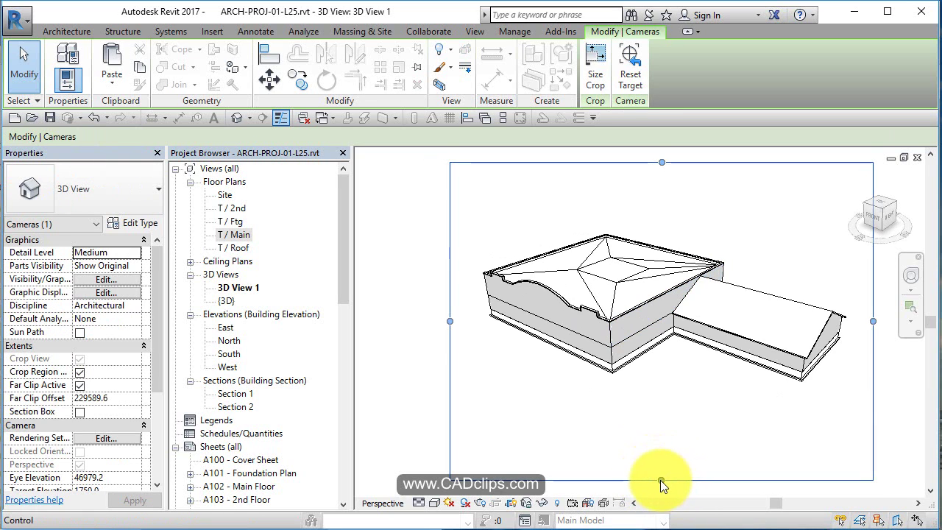
pyautogui.moveTo(660, 480); pyautogui.dragTo(655, 398)
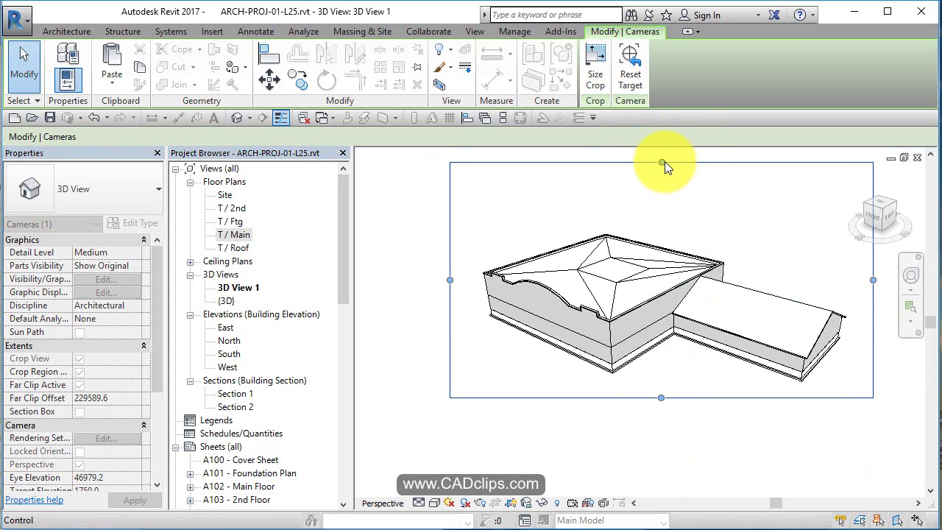
pyautogui.moveTo(661, 162); pyautogui.dragTo(656, 204)
pyautogui.moveTo(872, 302); pyautogui.dragTo(857, 309)
pyautogui.moveTo(451, 301); pyautogui.dragTo(463, 300)
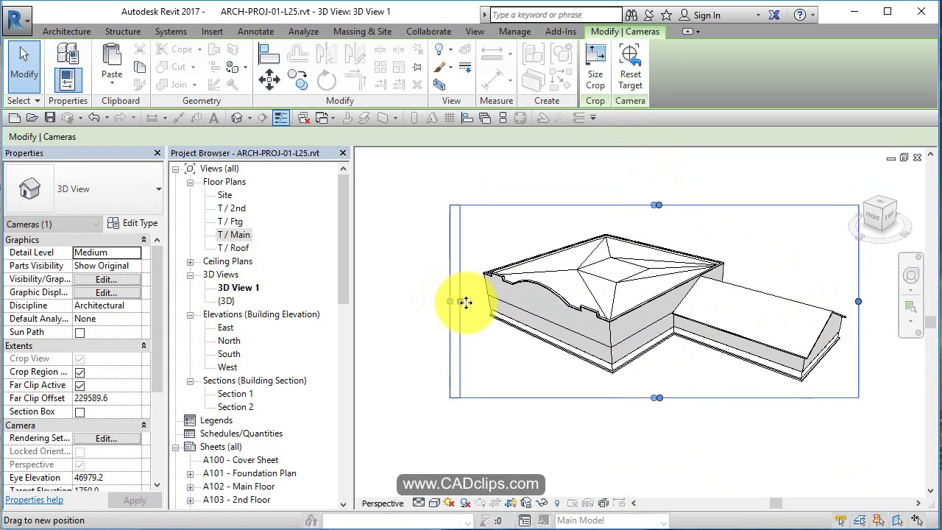
pyautogui.click(541, 421)
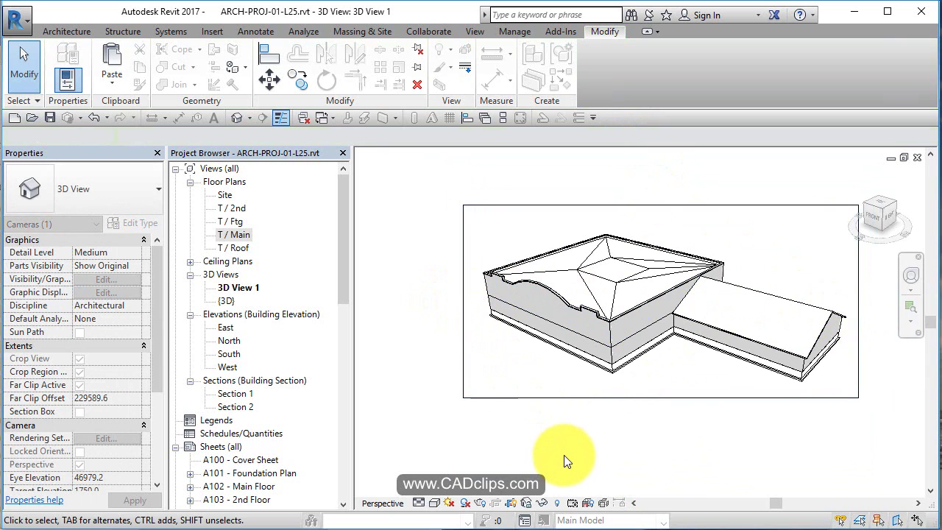
# Hide the crop region of 3D View 1 and set its visual style to Shaded
pyautogui.click(514, 505)
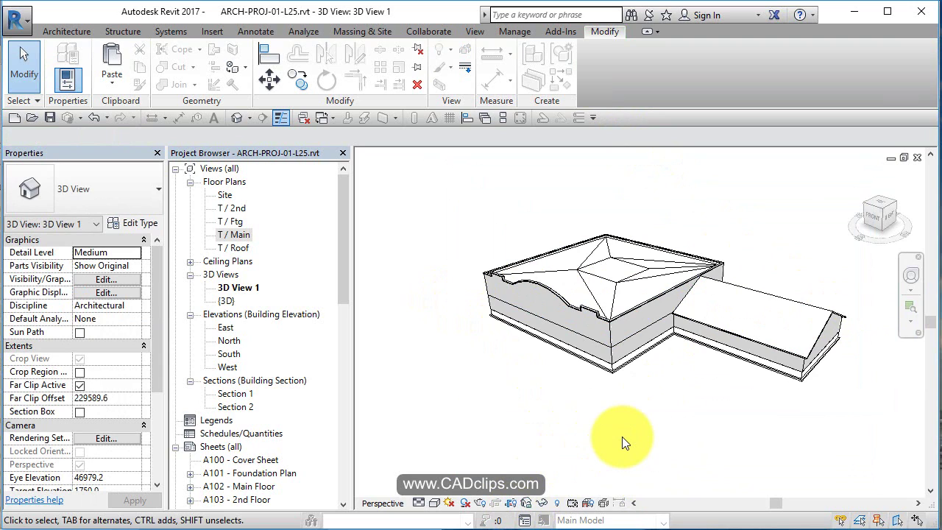
pyautogui.click(435, 502)
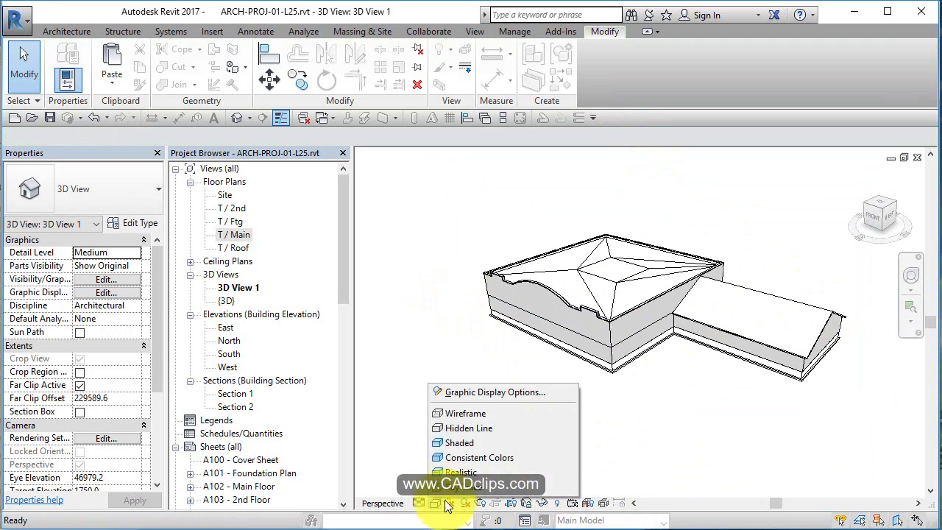
pyautogui.click(472, 442)
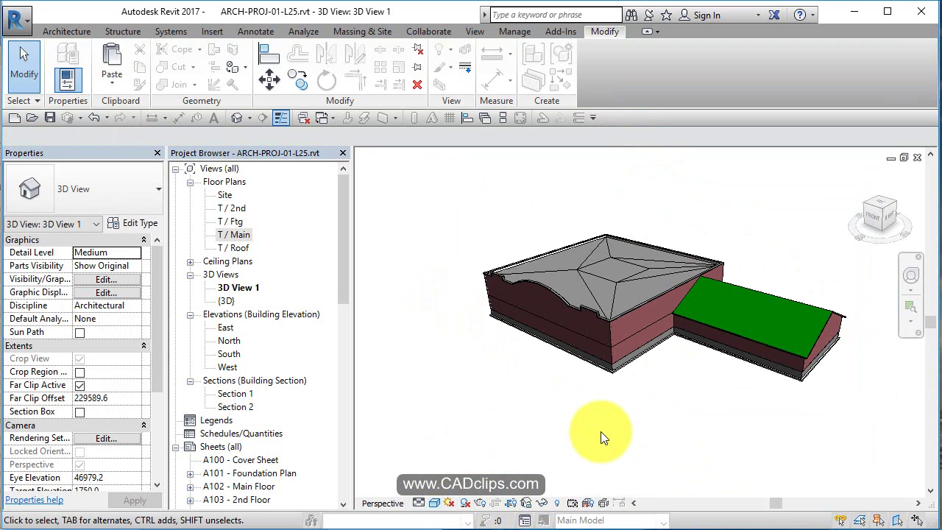
# Turn on Cast Shadows and Show Ambient Shadows in the graphic display options of 3D View 1
pyautogui.click(435, 502)
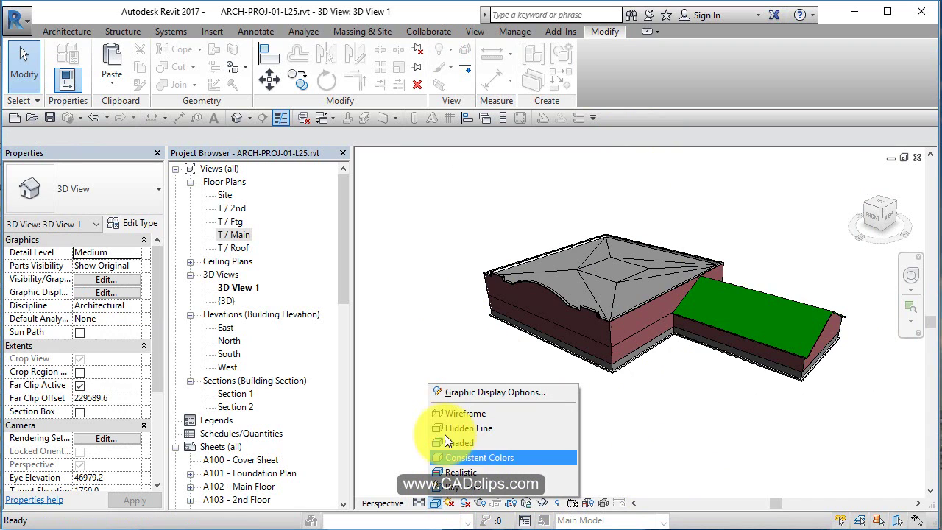
pyautogui.click(394, 403)
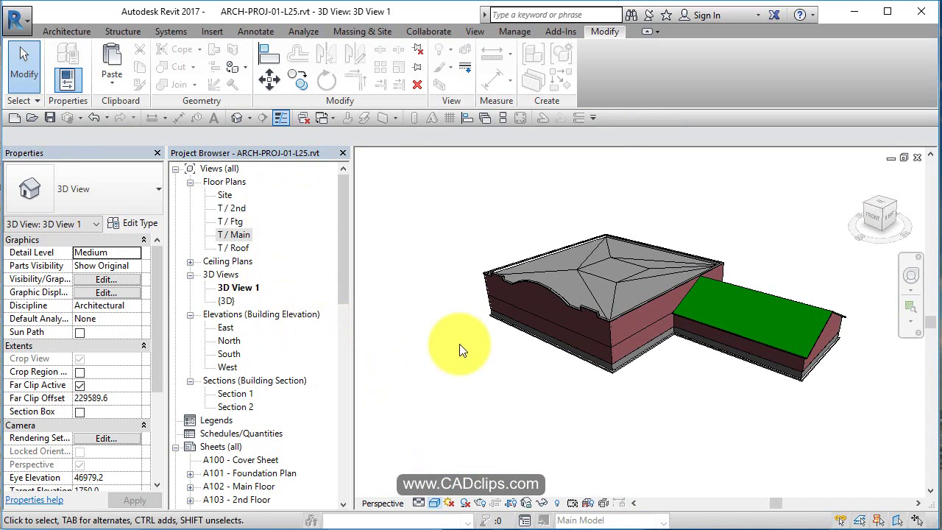
pyautogui.click(104, 292)
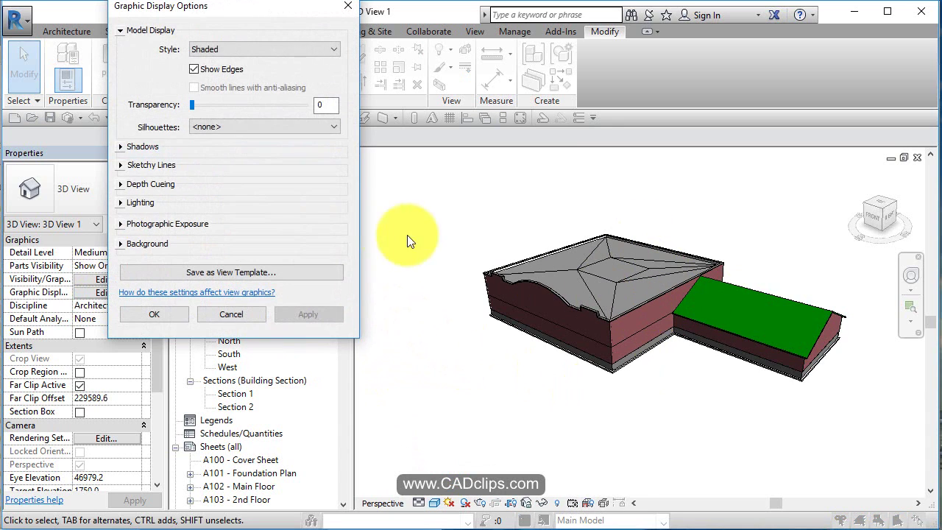
pyautogui.click(119, 148)
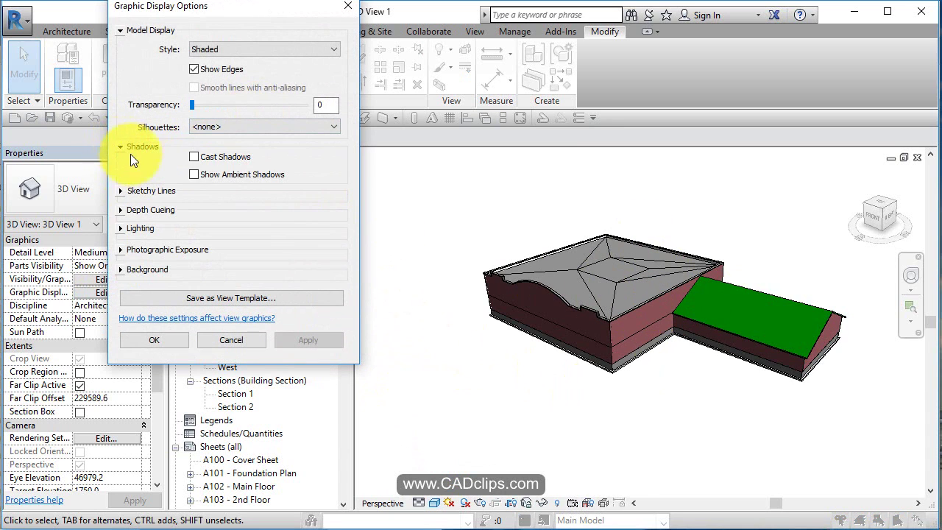
pyautogui.click(193, 157)
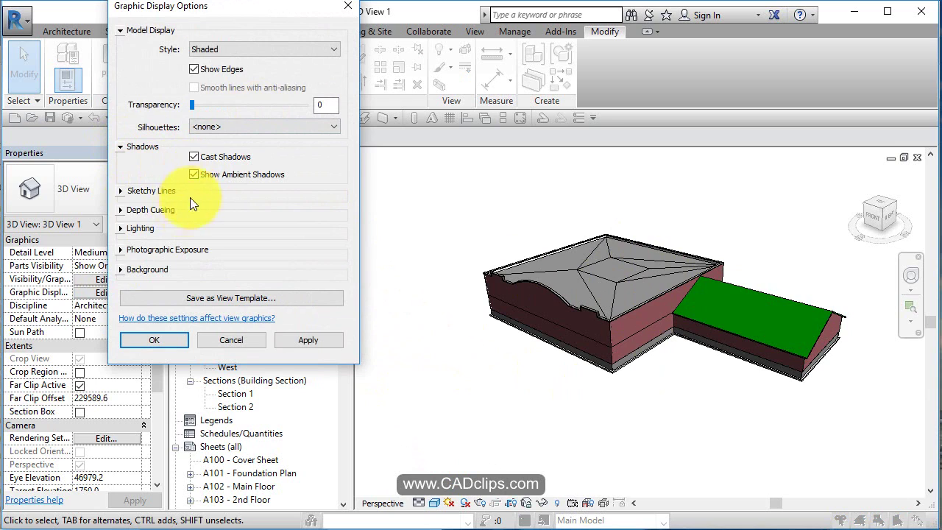
# Enable sketchy lines with jitter 4 and extension 4, apply the display options, and check the effect on the building
pyautogui.click(122, 188)
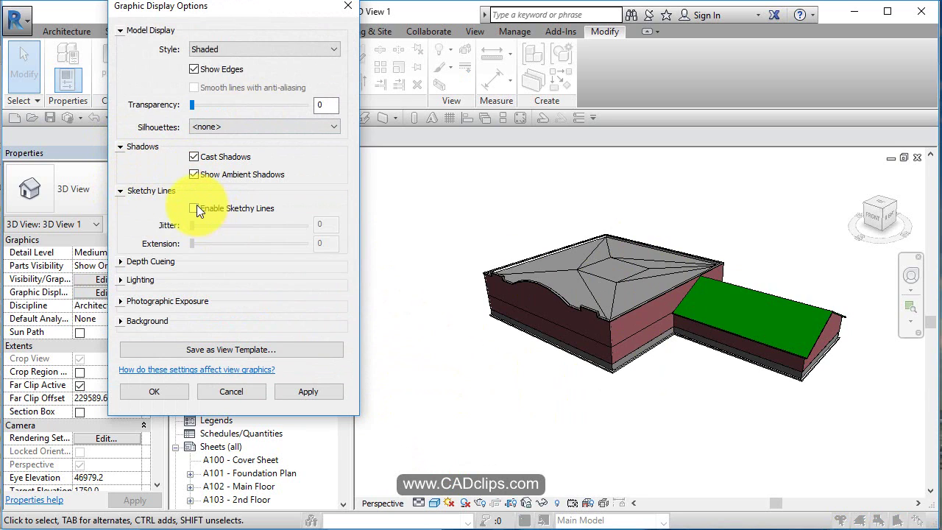
pyautogui.click(195, 206)
pyautogui.moveTo(199, 242); pyautogui.dragTo(237, 245)
pyautogui.click(310, 384)
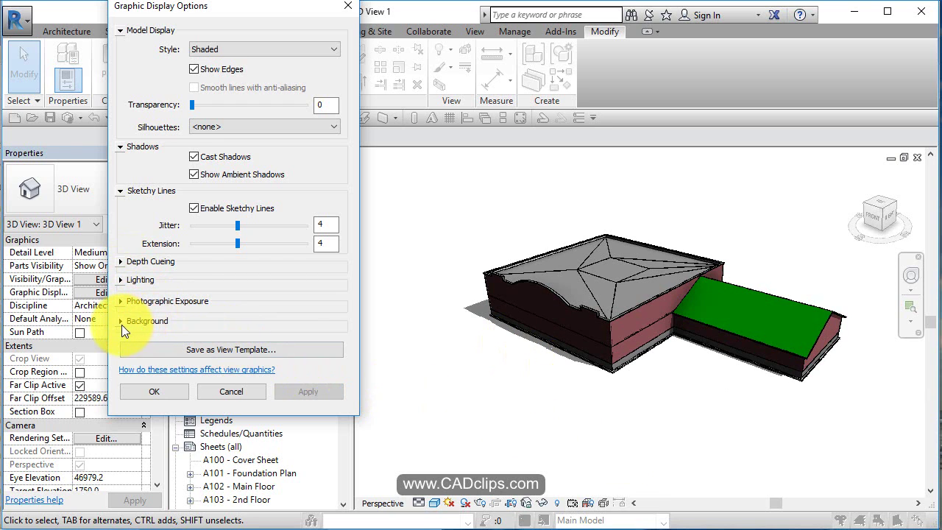
pyautogui.click(169, 390)
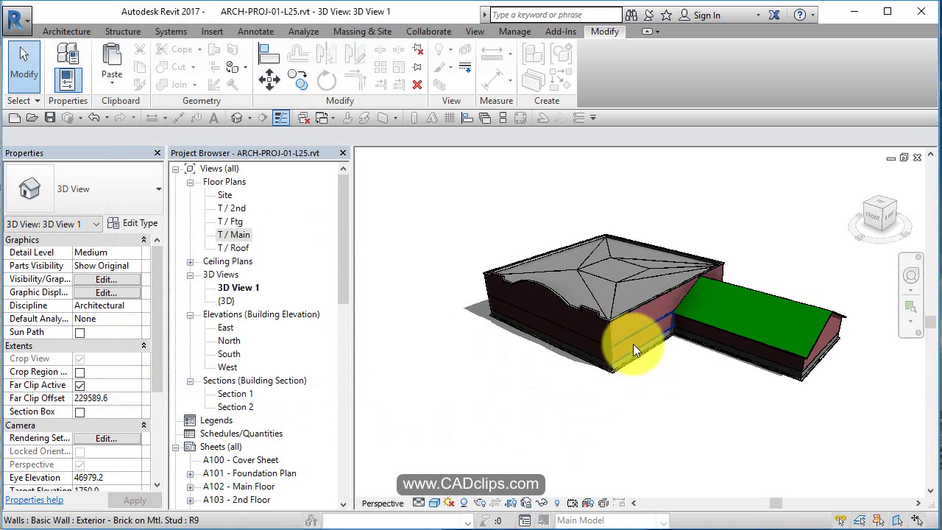
pyautogui.scroll(5, 631, 340)
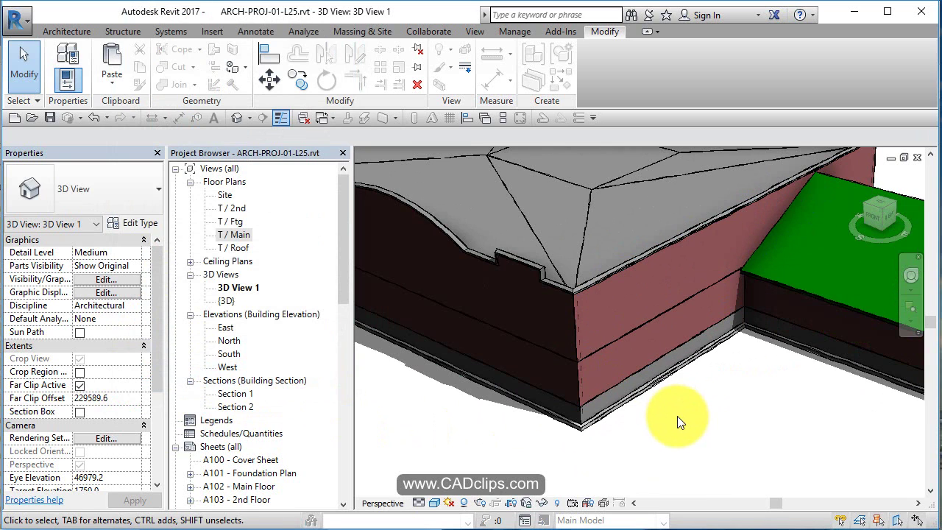
pyautogui.scroll(-5, 677, 416)
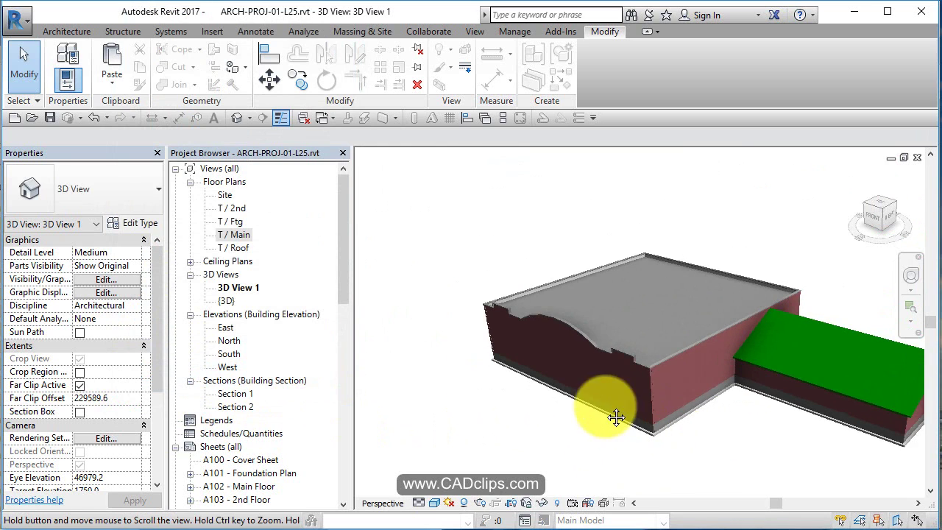
pyautogui.moveTo(616, 417); pyautogui.dragTo(619, 389, button='middle')
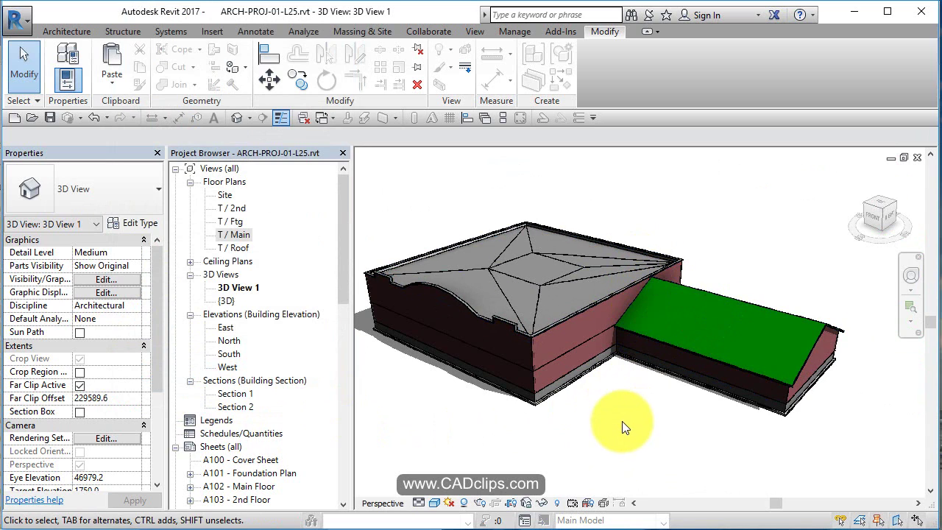
pyautogui.moveTo(622, 423); pyautogui.dragTo(670, 428, button='middle')
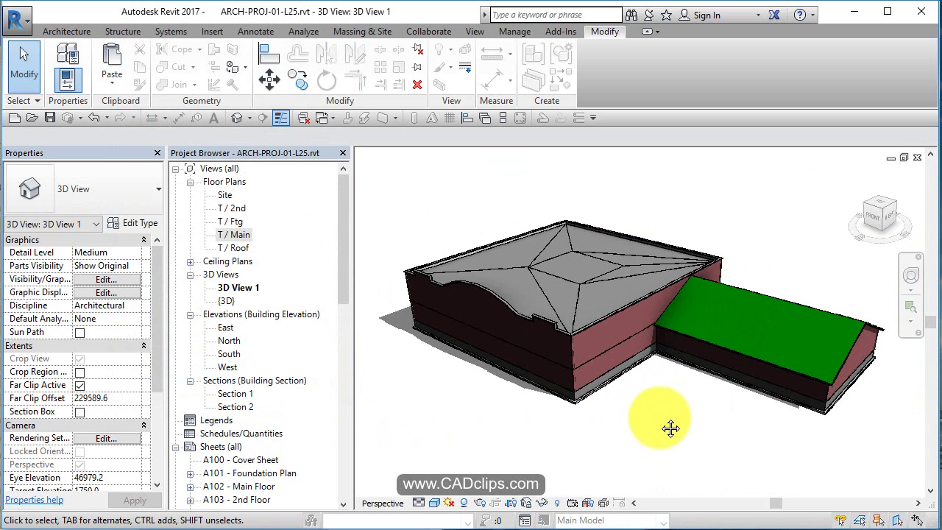
# From the T / Main floor plan, place a perspective camera well below the building, aimed straight up past its upper edge
pyautogui.doubleClick(234, 234)
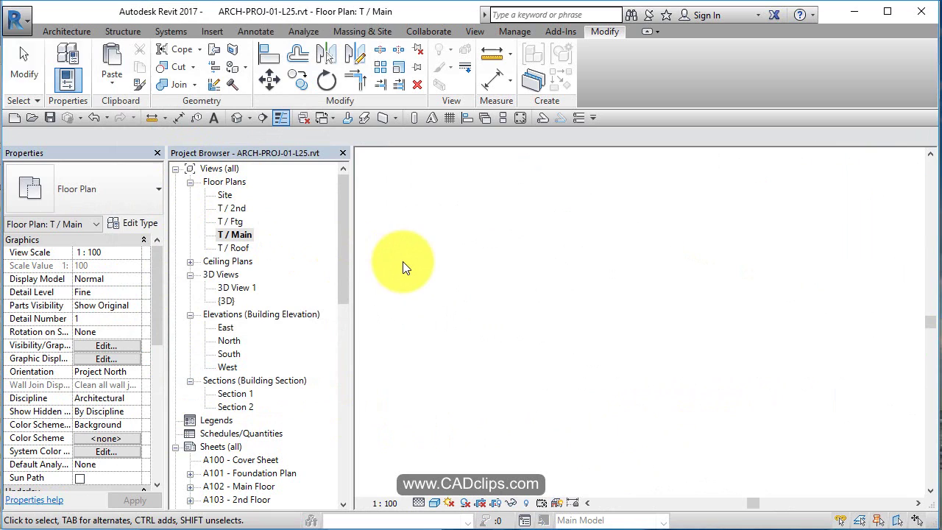
pyautogui.click(250, 120)
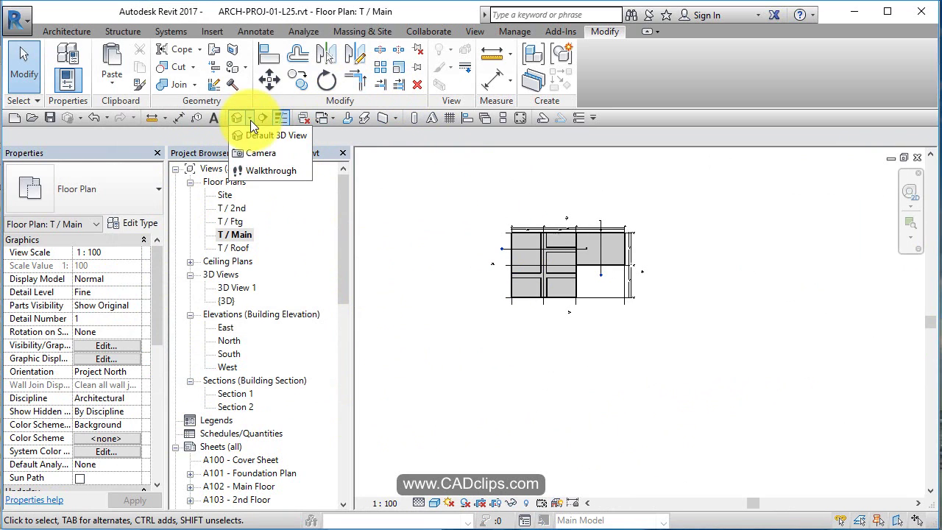
pyautogui.click(263, 155)
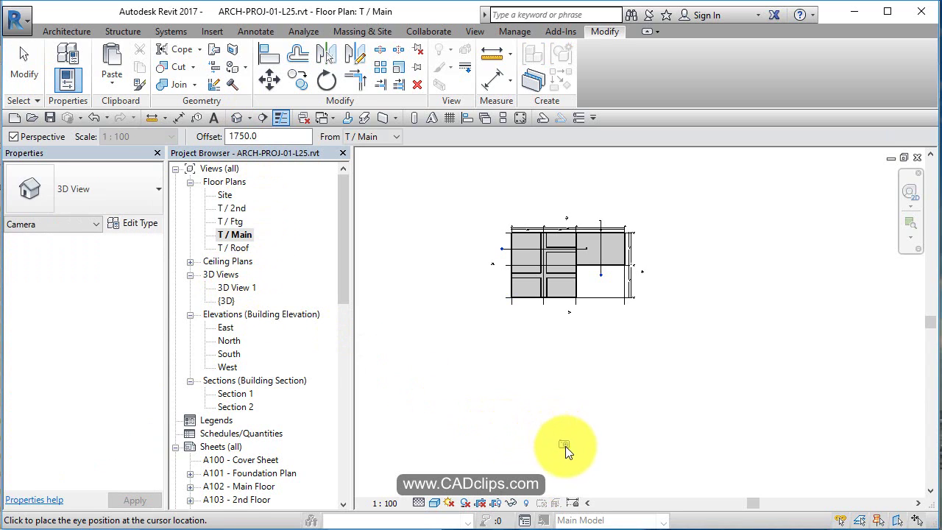
pyautogui.click(566, 450)
pyautogui.click(569, 191)
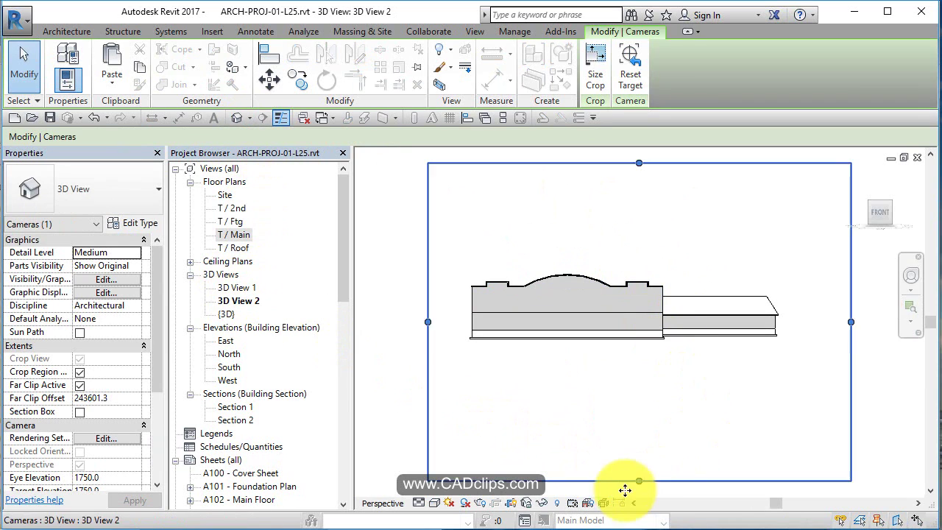
# Tighten all four sides of 3D View 2's crop region around the building and hide the crop region
pyautogui.moveTo(638, 480); pyautogui.dragTo(639, 364)
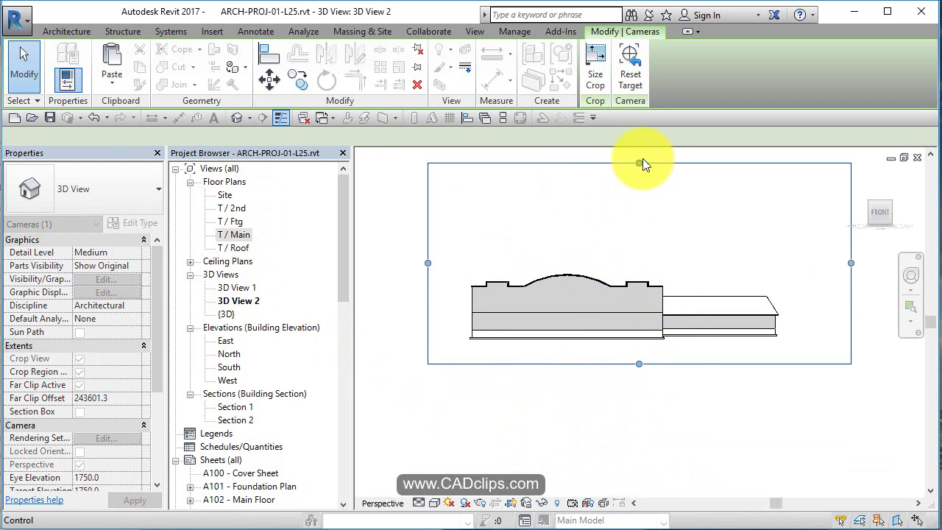
pyautogui.moveTo(639, 162); pyautogui.dragTo(639, 262)
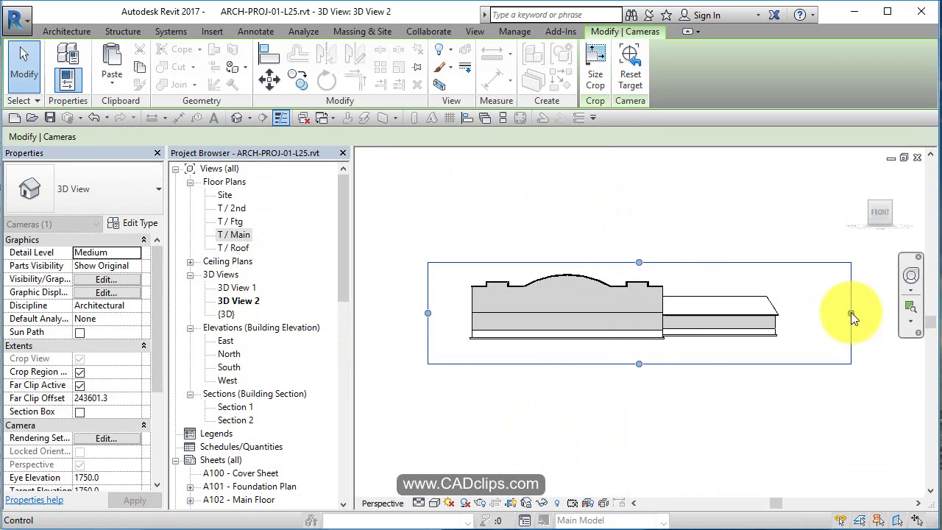
pyautogui.moveTo(850, 312); pyautogui.dragTo(809, 313)
pyautogui.moveTo(428, 311); pyautogui.dragTo(457, 313)
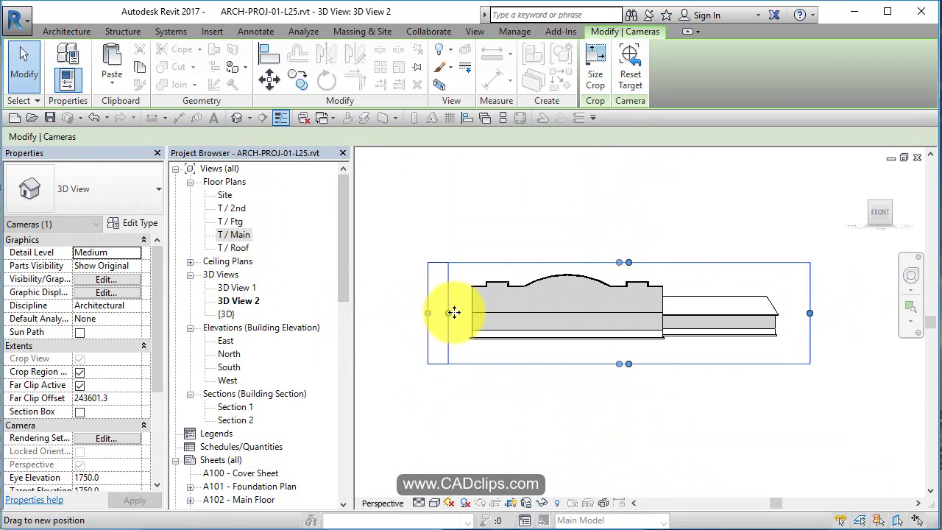
pyautogui.click(631, 389)
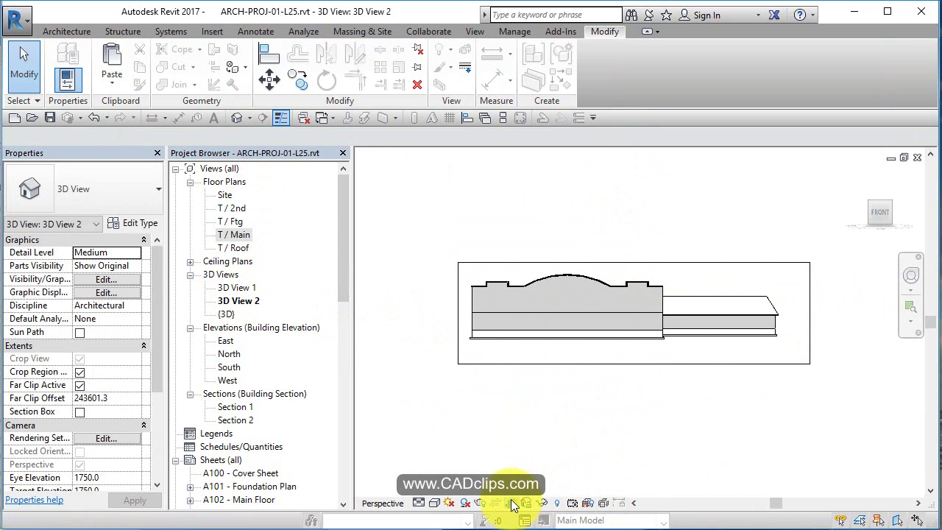
pyautogui.click(542, 502)
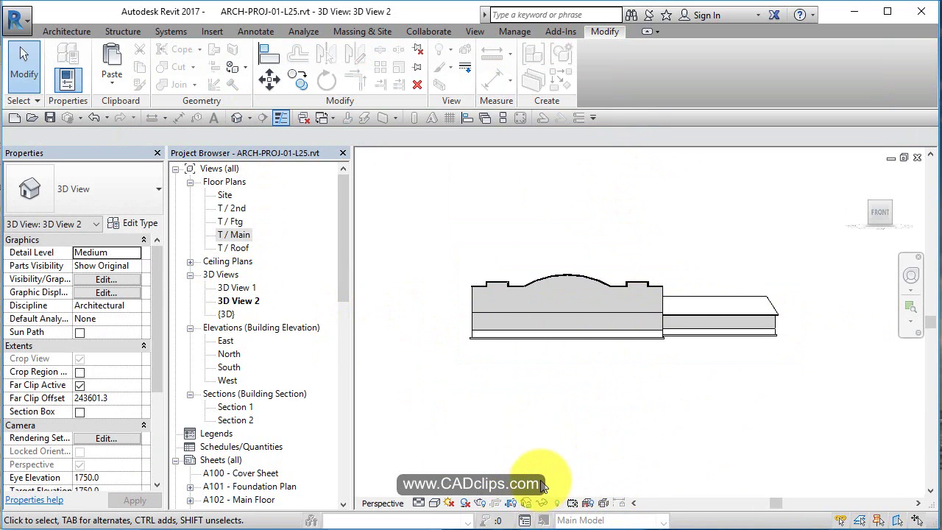
# From the T / Main plan, place a perspective camera off the building's upper-left corner, aimed past its lower-right corner, and orbit it to an elevated view
pyautogui.doubleClick(239, 233)
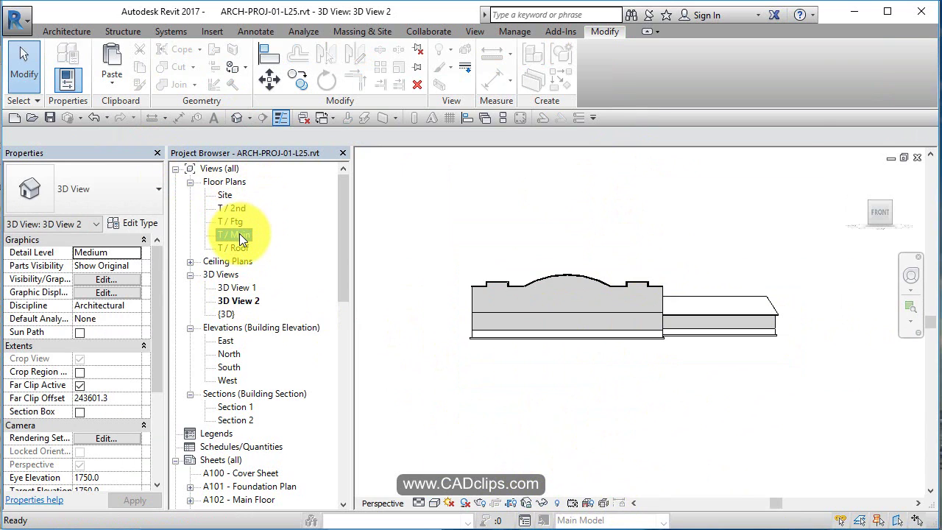
pyautogui.click(249, 119)
pyautogui.click(262, 151)
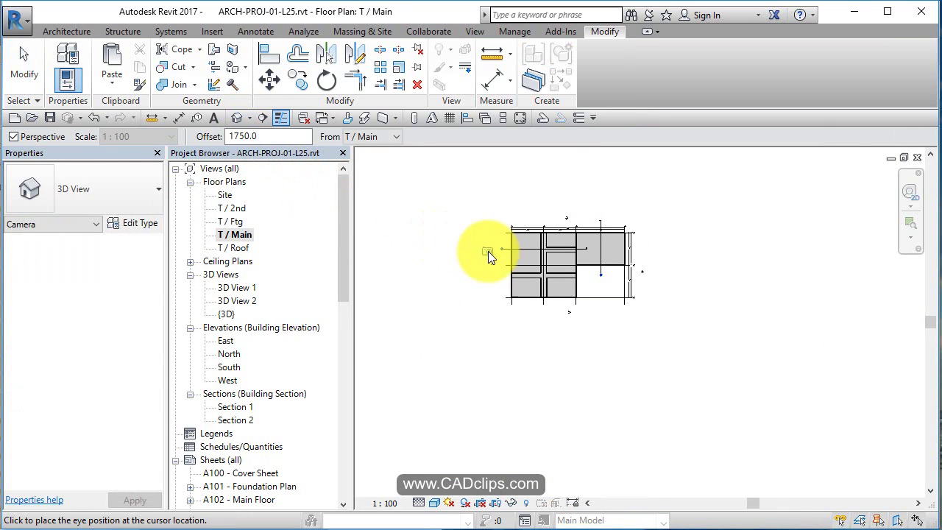
pyautogui.moveTo(487, 251); pyautogui.dragTo(544, 343, button='middle')
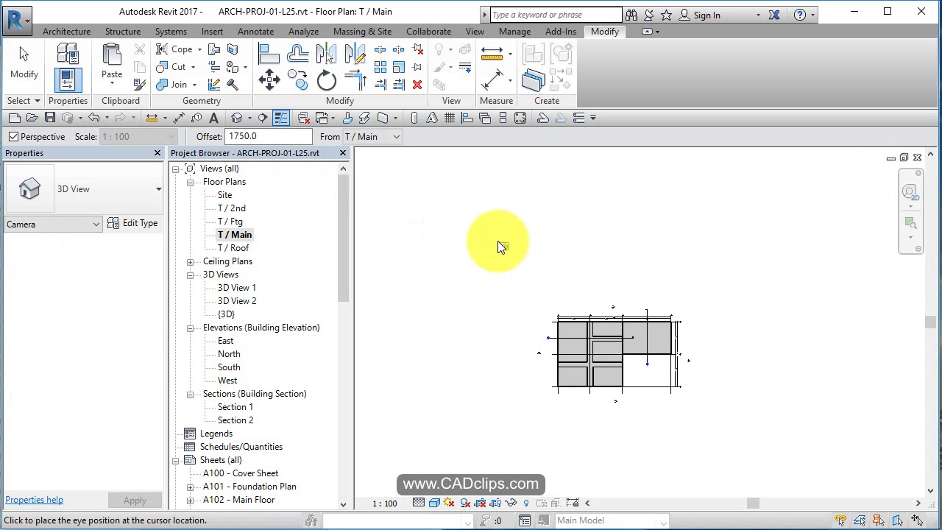
pyautogui.click(461, 209)
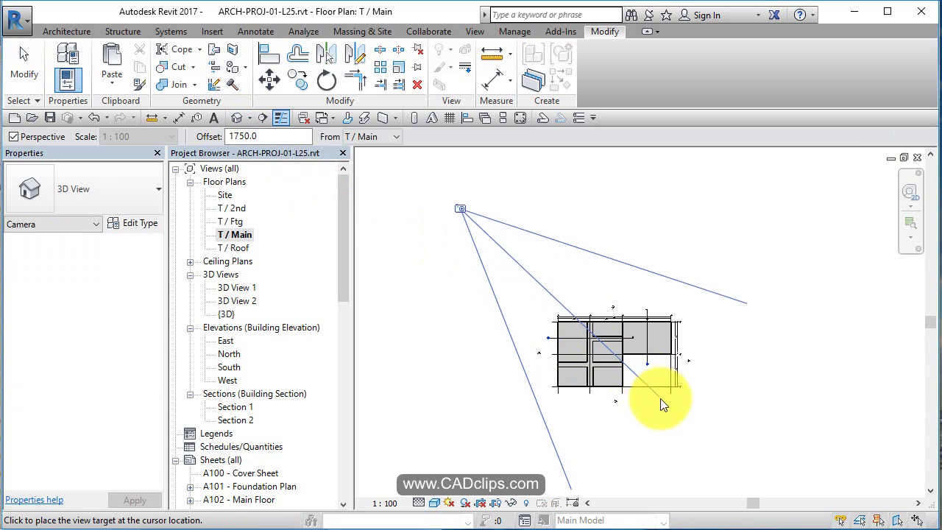
pyautogui.click(692, 417)
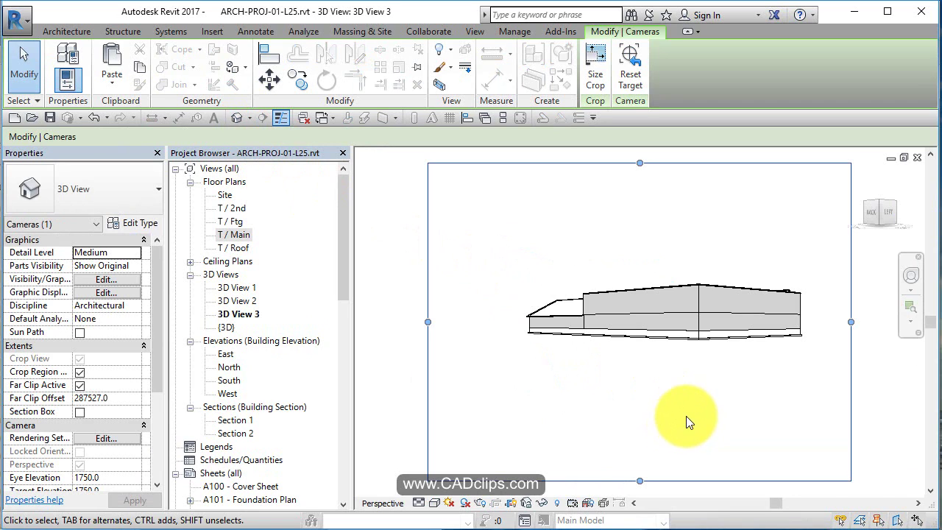
pyautogui.click(652, 307)
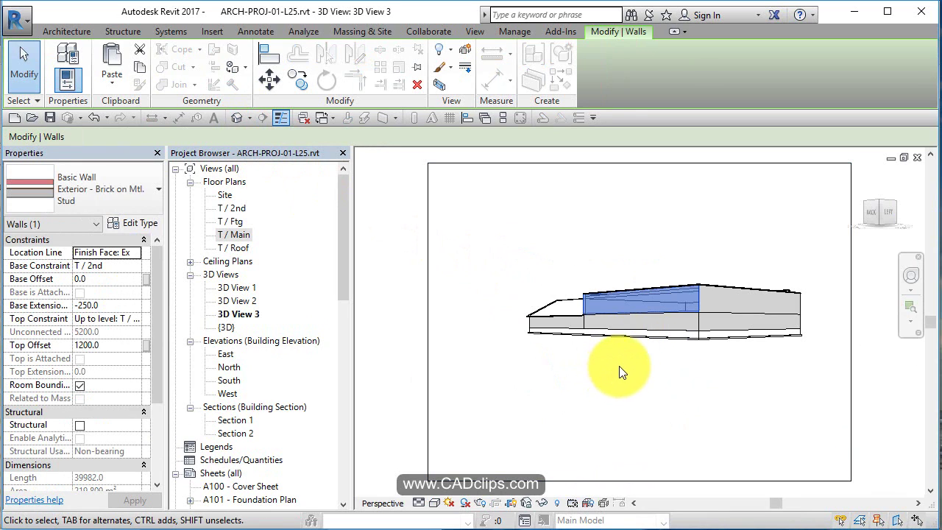
pyautogui.keyDown('shift'); pyautogui.moveTo(588, 377); pyautogui.dragTo(714, 349, button='middle'); pyautogui.keyUp('shift')
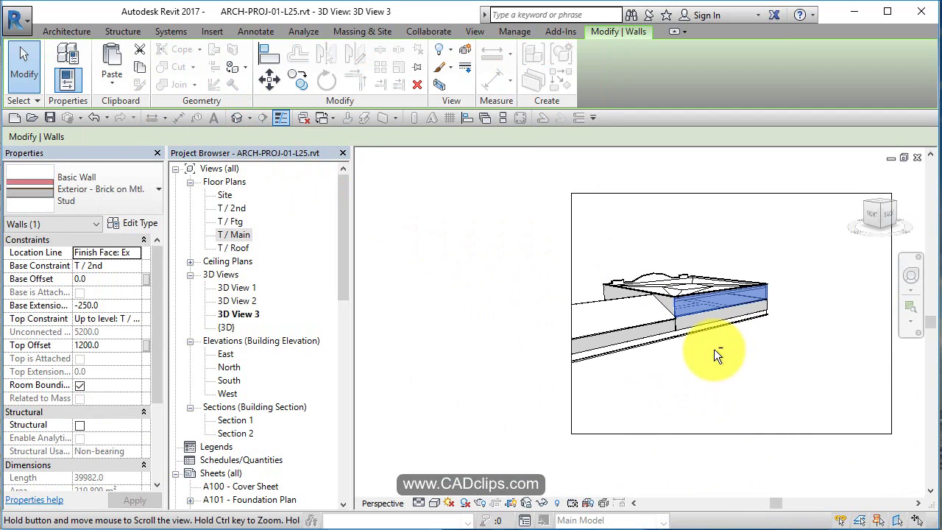
# Fit all four sides of 3D View 3's crop region around the whole building and hide the crop region
pyautogui.click(572, 322)
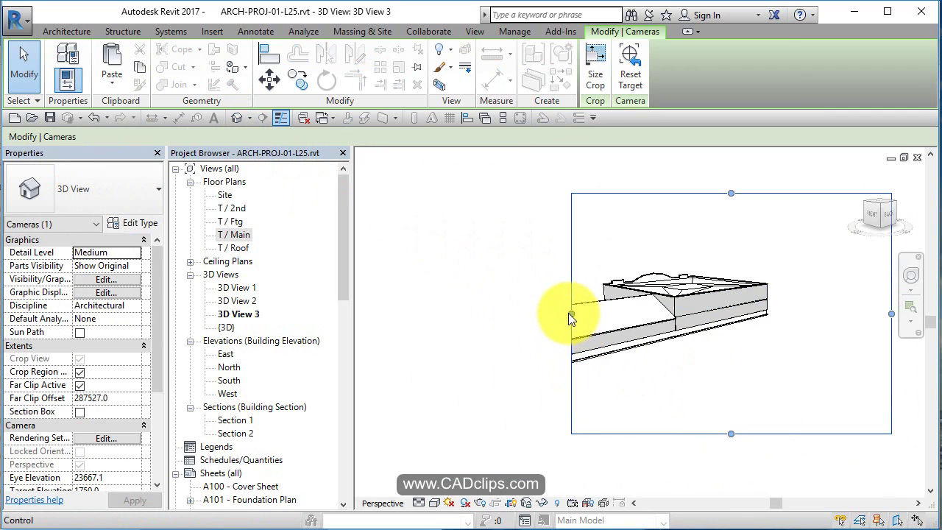
pyautogui.moveTo(569, 313); pyautogui.dragTo(513, 315)
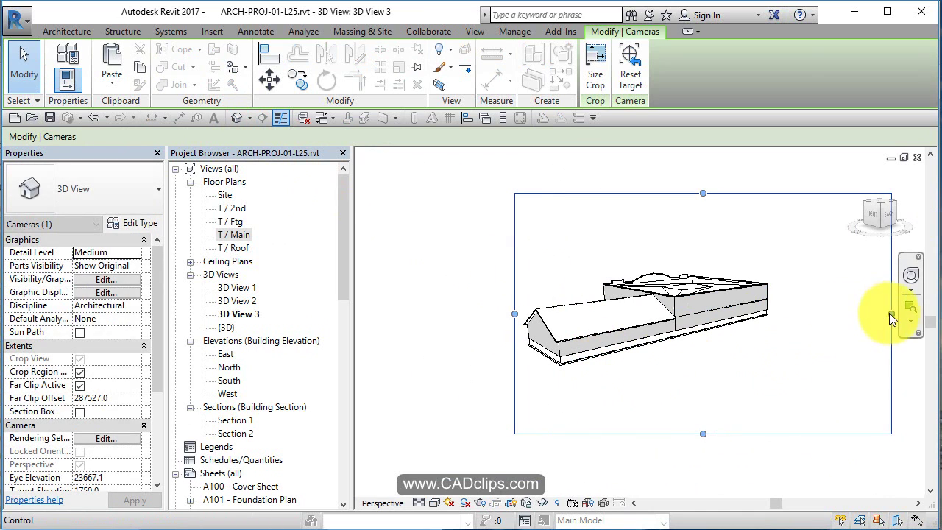
pyautogui.moveTo(891, 314); pyautogui.dragTo(786, 313)
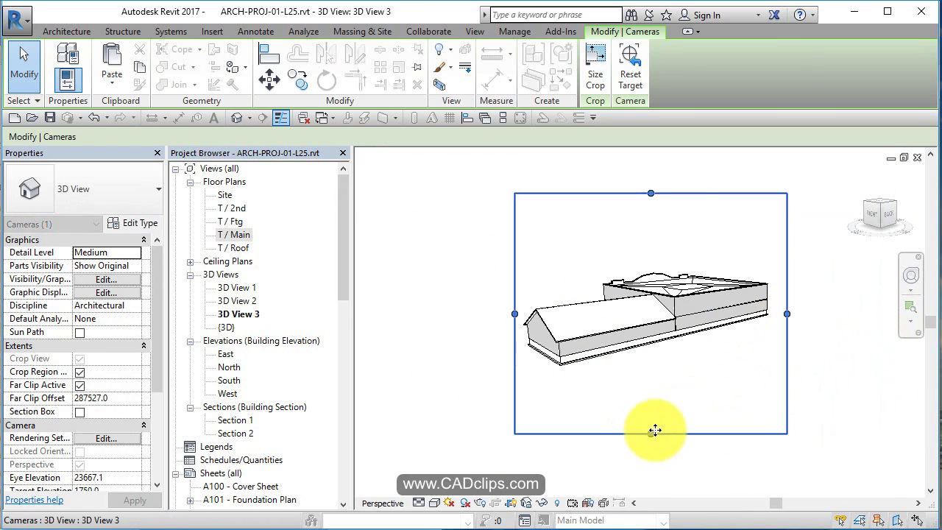
pyautogui.moveTo(650, 433); pyautogui.dragTo(638, 383)
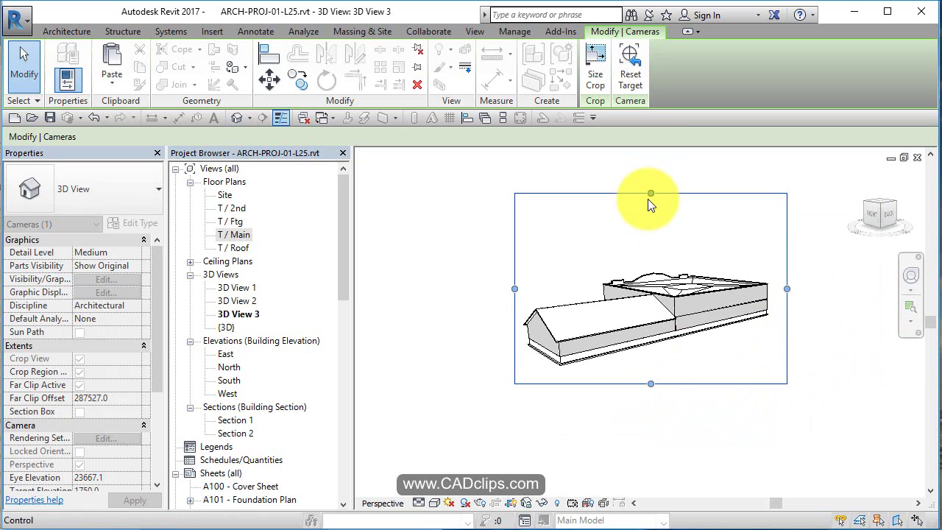
pyautogui.moveTo(652, 194); pyautogui.dragTo(654, 256)
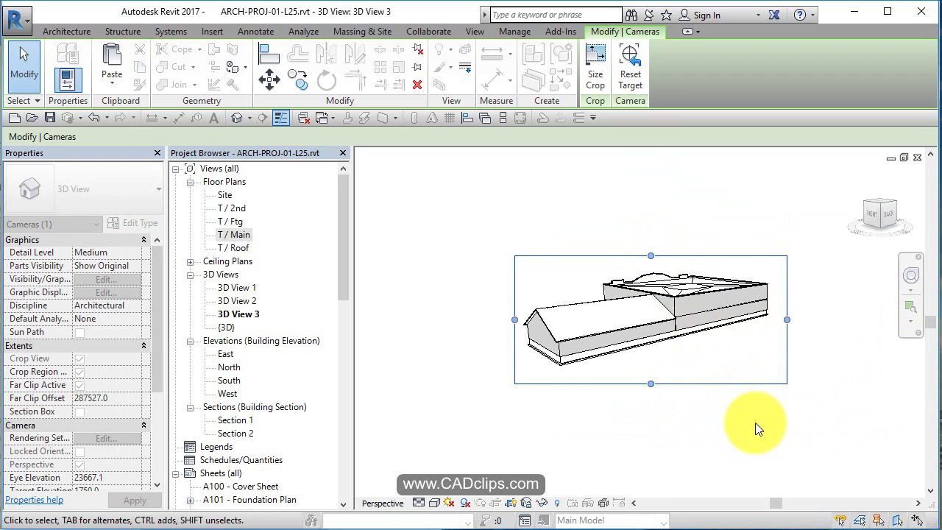
pyautogui.click(744, 426)
pyautogui.click(509, 503)
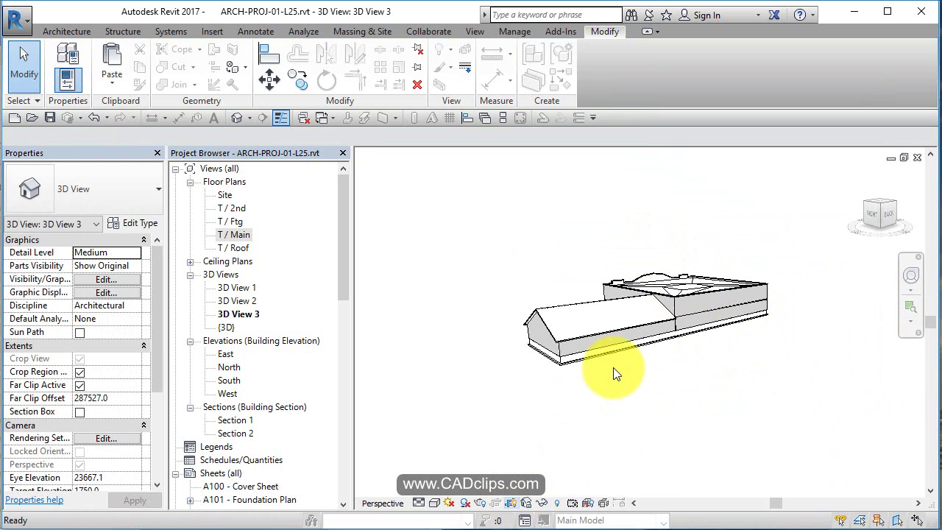
# Open sheet A100 - Cover Sheet and place 3D View 1 in its upper-right area, beside the title block
pyautogui.scroll(-2, 298, 408)
pyautogui.scroll(-2, 298, 409)
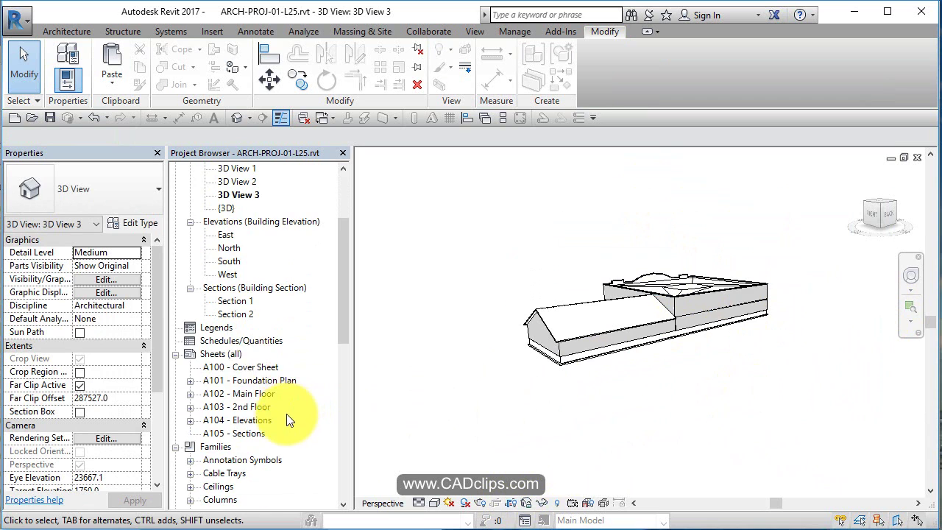
pyautogui.doubleClick(252, 367)
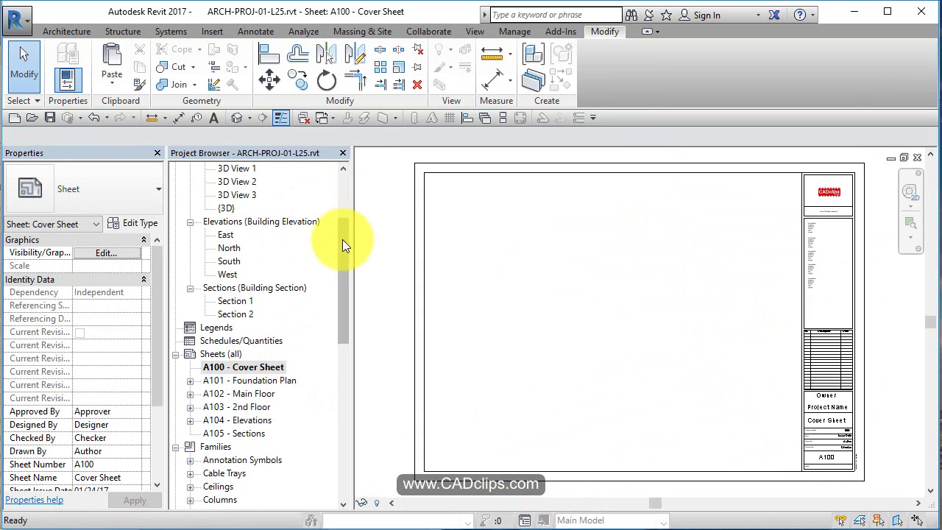
pyautogui.moveTo(343, 239); pyautogui.dragTo(343, 214)
pyautogui.click(236, 234)
pyautogui.moveTo(537, 262); pyautogui.dragTo(535, 259)
pyautogui.click(722, 231)
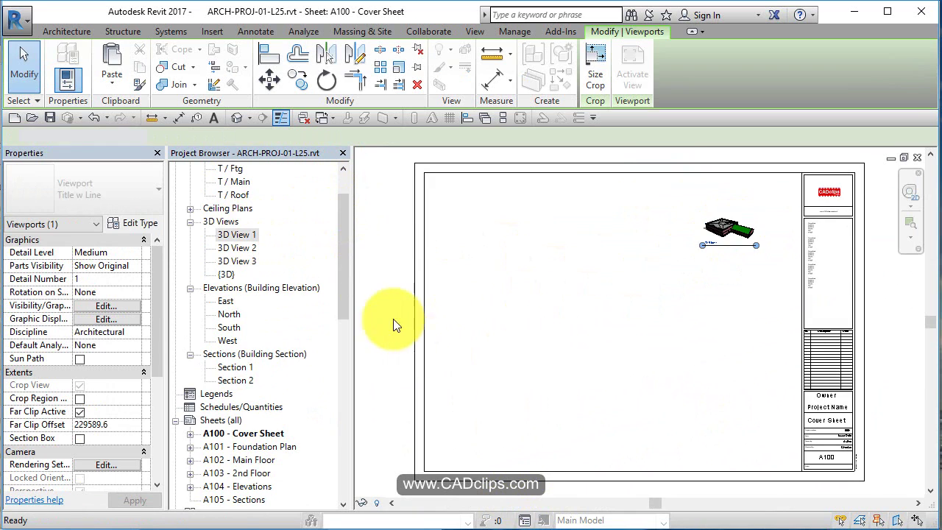
# Place 3D View 2 in the upper middle of the cover sheet and 3D View 3 below 3D View 1
pyautogui.moveTo(236, 248); pyautogui.dragTo(570, 259)
pyautogui.click(570, 259)
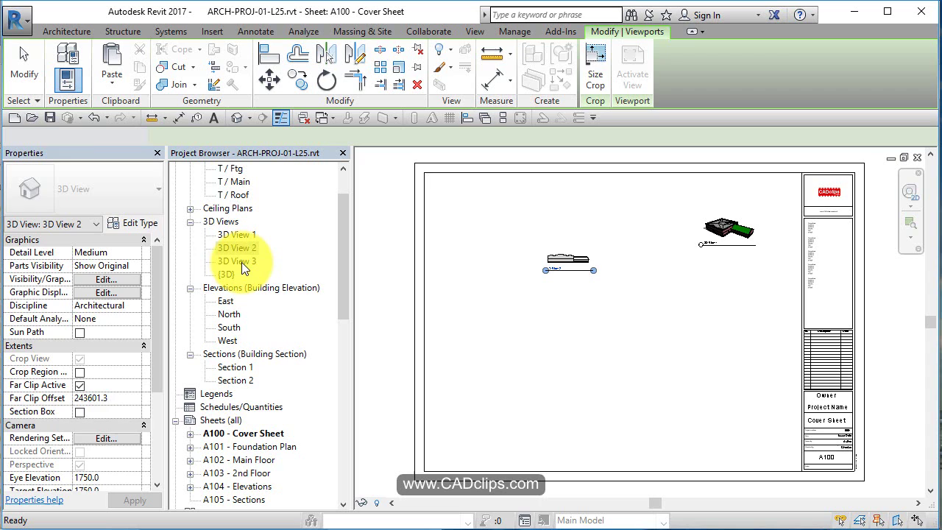
pyautogui.moveTo(238, 260); pyautogui.dragTo(727, 328)
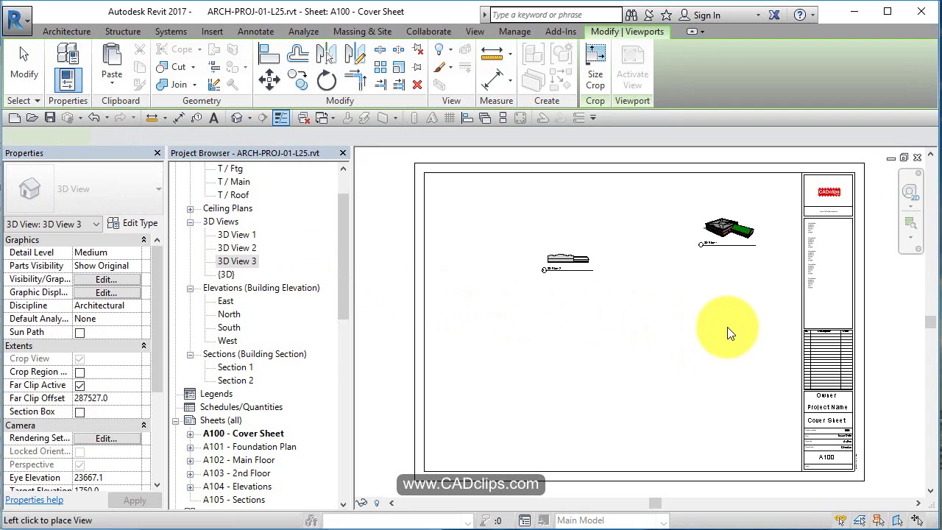
pyautogui.click(727, 328)
pyautogui.click(737, 378)
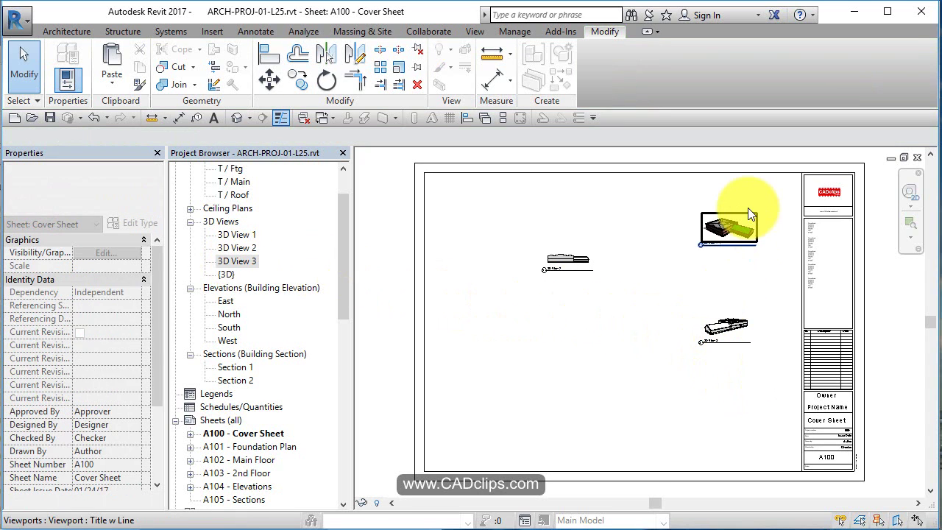
# Set the crop size change for 3D View 1's viewport to Scale (locked proportions)
pyautogui.click(747, 207)
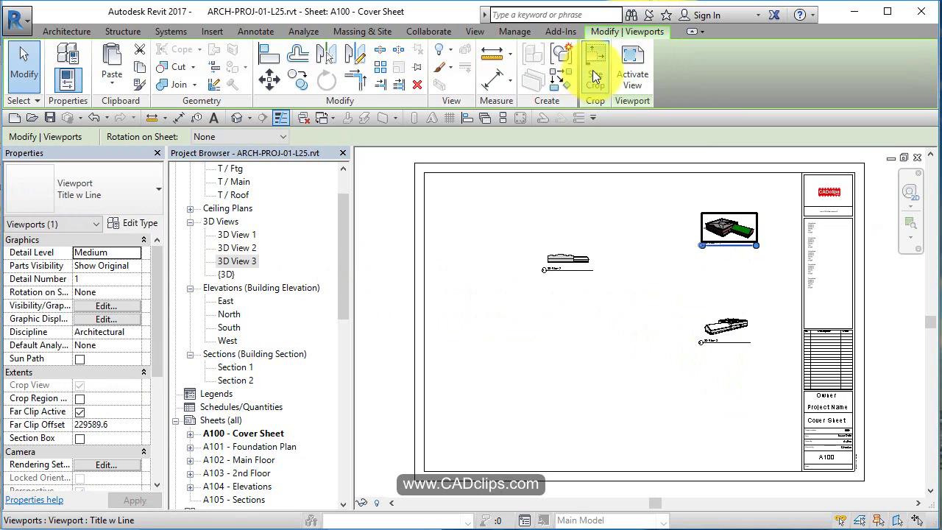
pyautogui.click(596, 76)
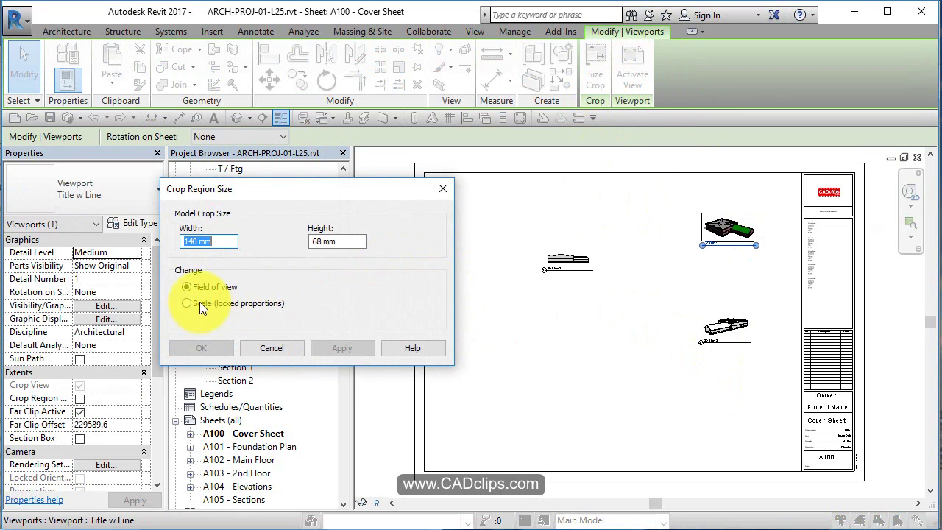
pyautogui.click(197, 303)
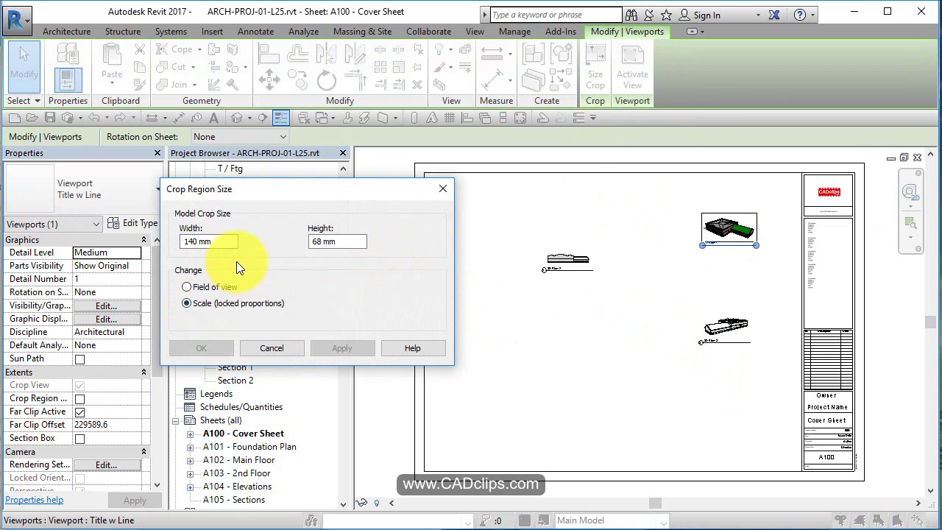
# Try crop widths of 400 mm and 500 mm for 3D View 1
pyautogui.doubleClick(220, 240)
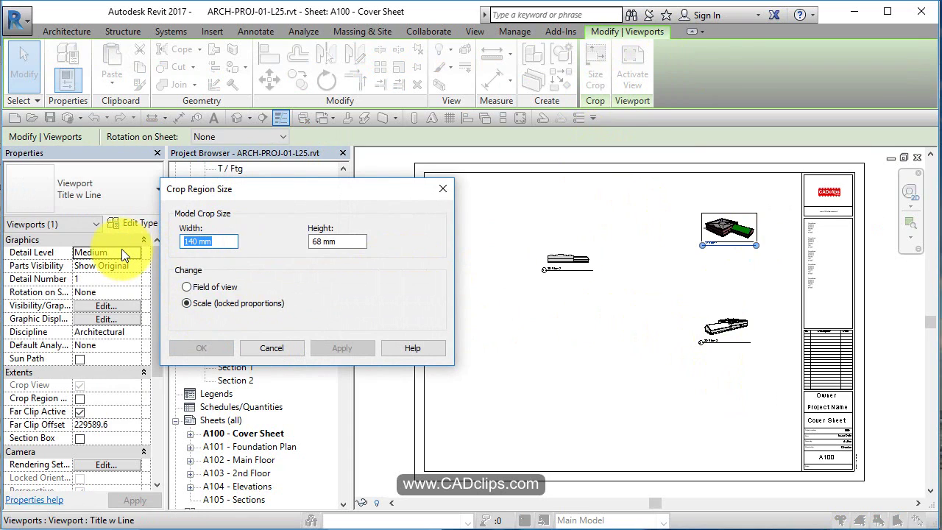
pyautogui.write('400mm')
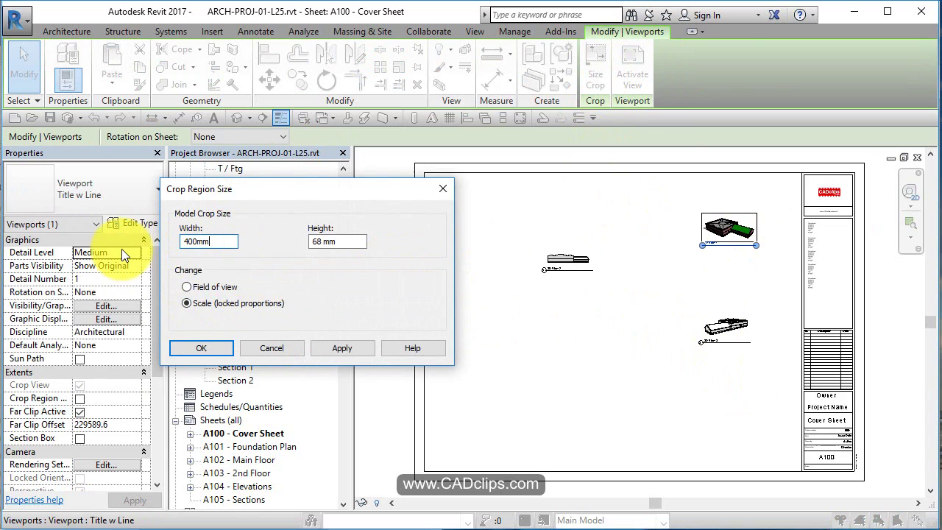
pyautogui.click(341, 347)
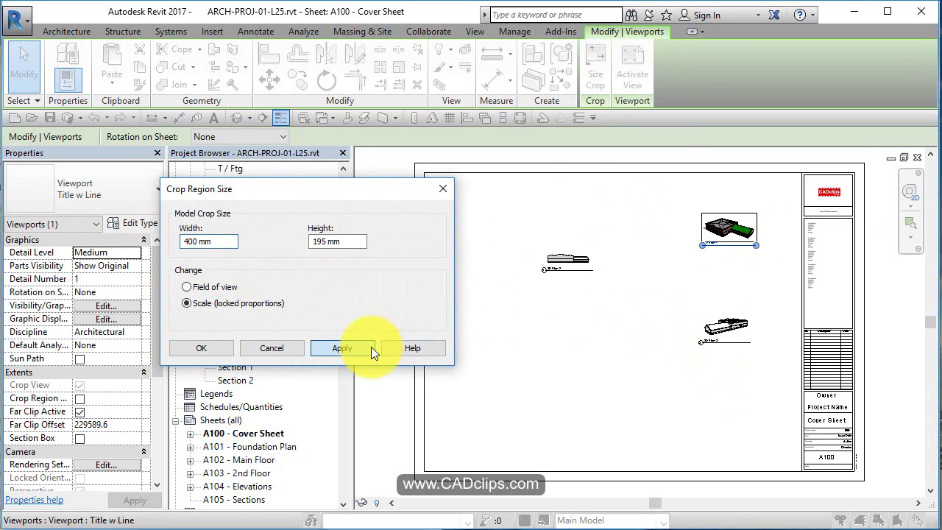
pyautogui.doubleClick(201, 239)
pyautogui.write('500')
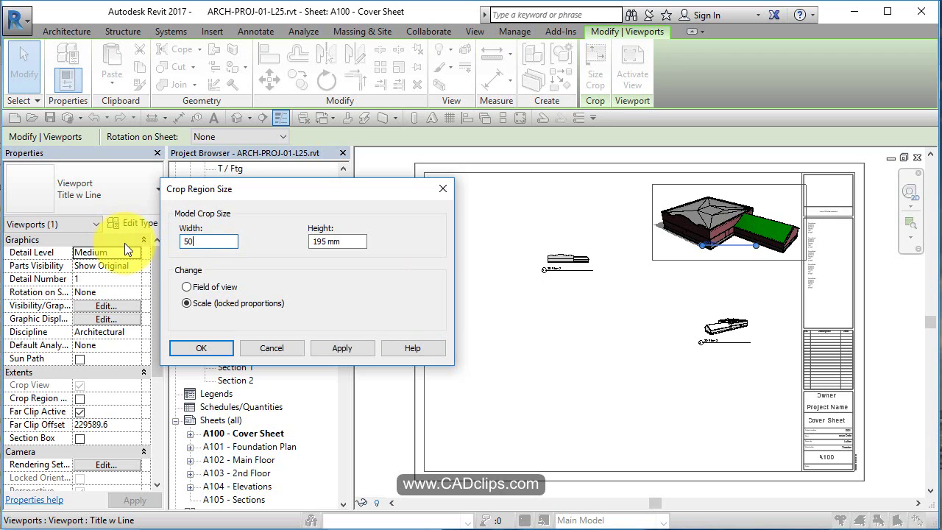
pyautogui.click(344, 347)
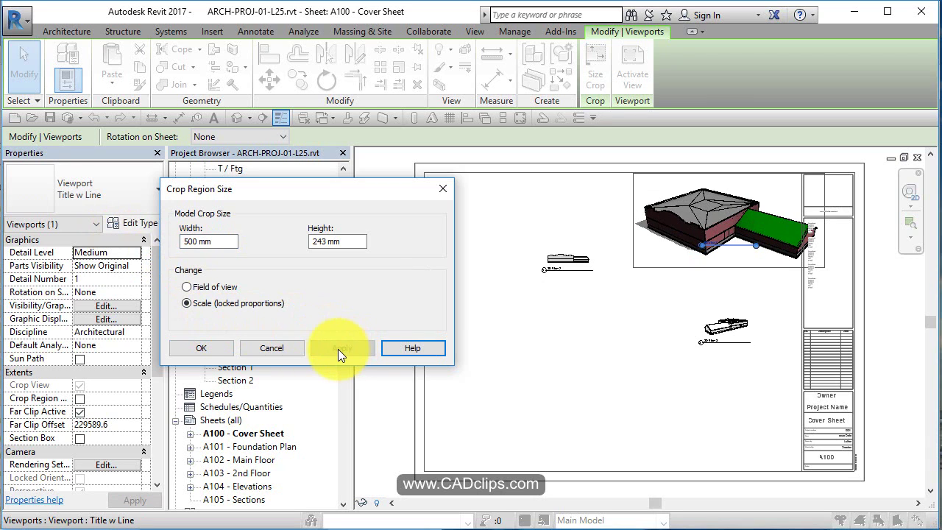
# Set 3D View 1's crop width to 600 mm, accept the size and deselect the viewport
pyautogui.doubleClick(227, 240)
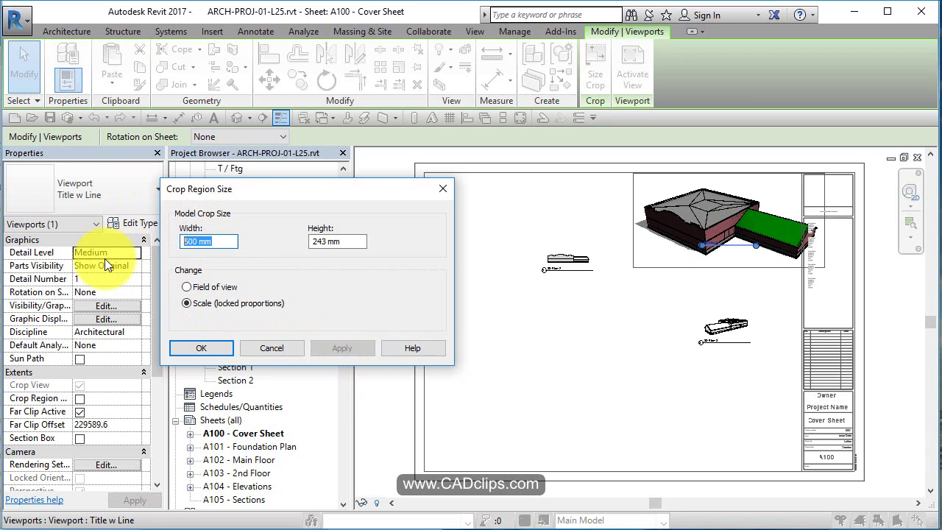
pyautogui.write('600')
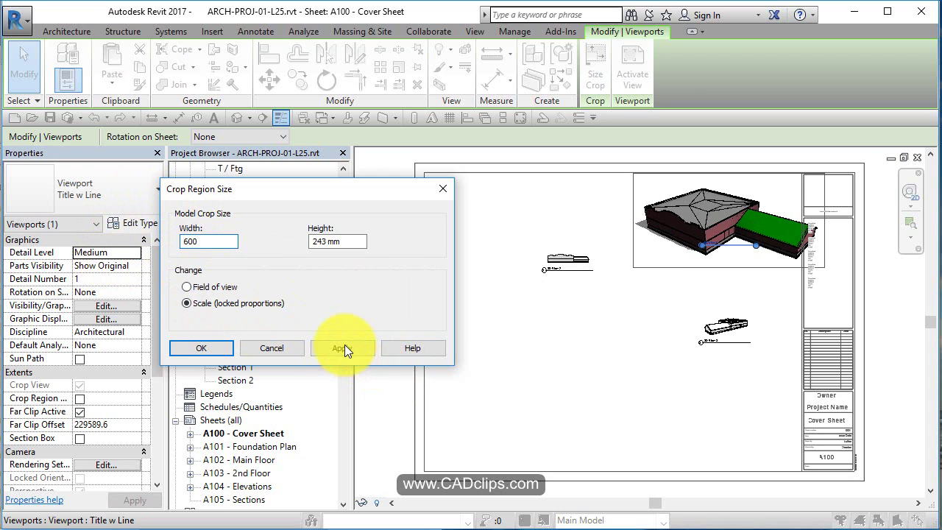
pyautogui.click(344, 346)
pyautogui.click(201, 348)
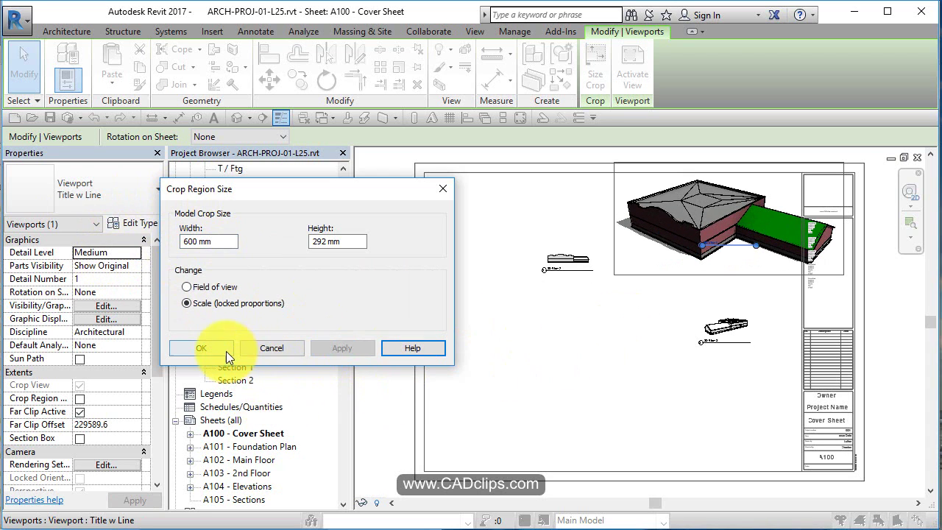
pyautogui.click(604, 374)
# Move 3D View 2 to the cover sheet's upper-left corner and 3D View 3 to the left edge below it
pyautogui.moveTo(706, 273); pyautogui.dragTo(728, 238)
pyautogui.press('Escape')
pyautogui.moveTo(587, 251); pyautogui.dragTo(485, 199)
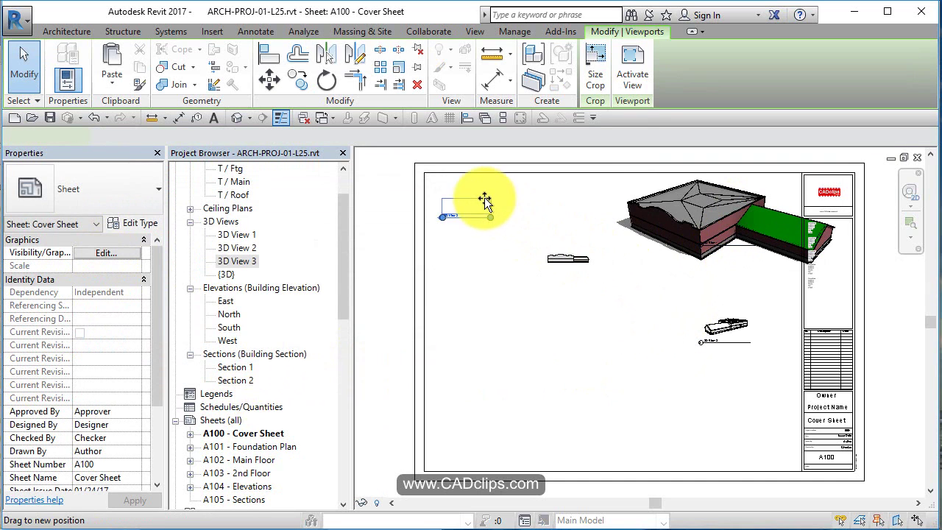
pyautogui.click(726, 326)
pyautogui.moveTo(710, 313); pyautogui.dragTo(468, 276)
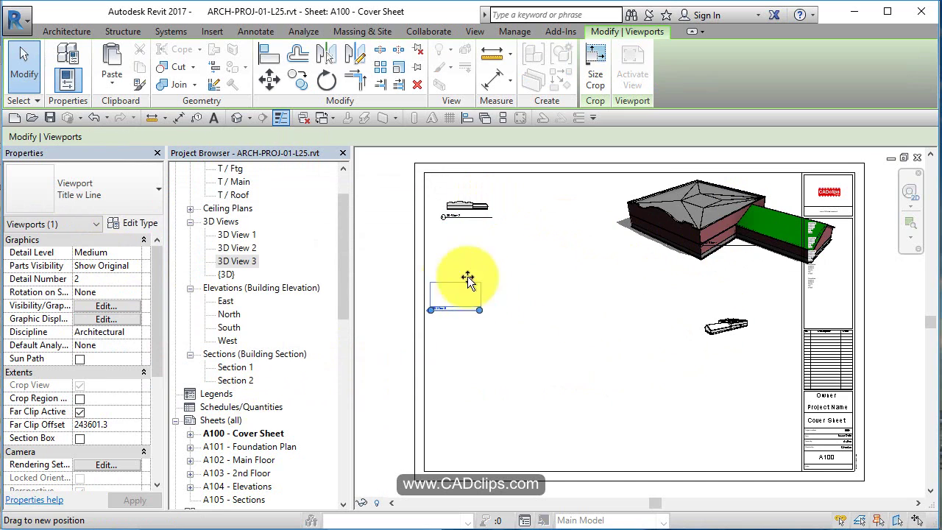
# Move the enlarged 3D View 1 to the middle of the sheet and reposition its view title just below the viewport
pyautogui.moveTo(737, 217); pyautogui.dragTo(633, 309)
pyautogui.click(768, 340)
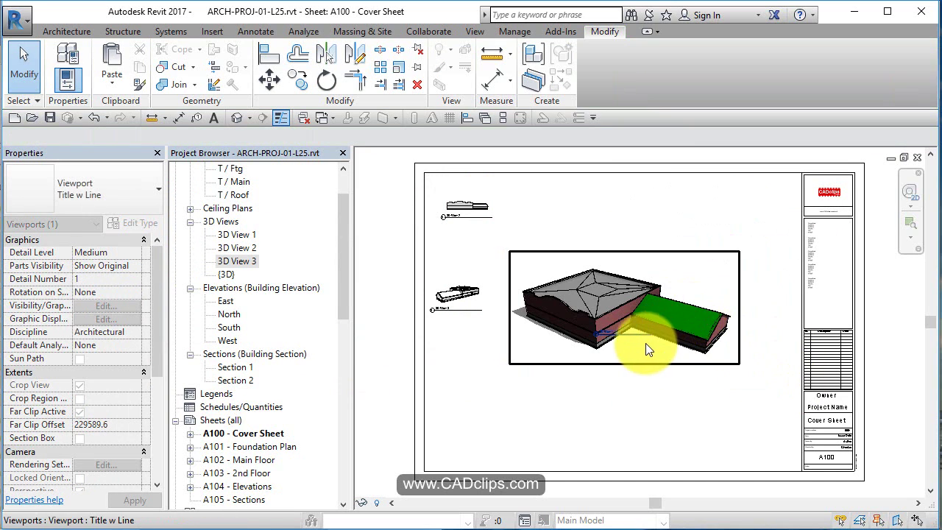
pyautogui.click(624, 371)
pyautogui.moveTo(624, 371); pyautogui.dragTo(632, 371)
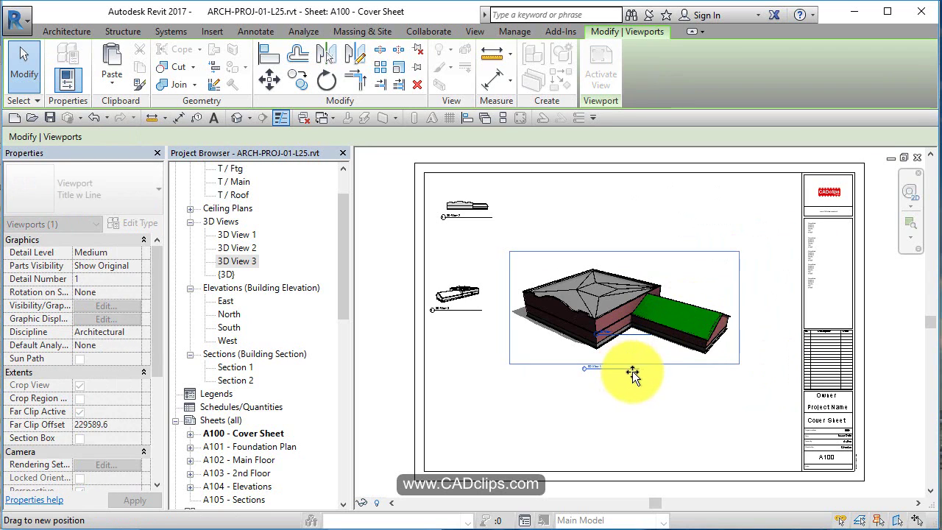
# Change the viewport type of all three 3D views on the cover sheet to No Title
pyautogui.click(597, 292)
pyautogui.click(116, 186)
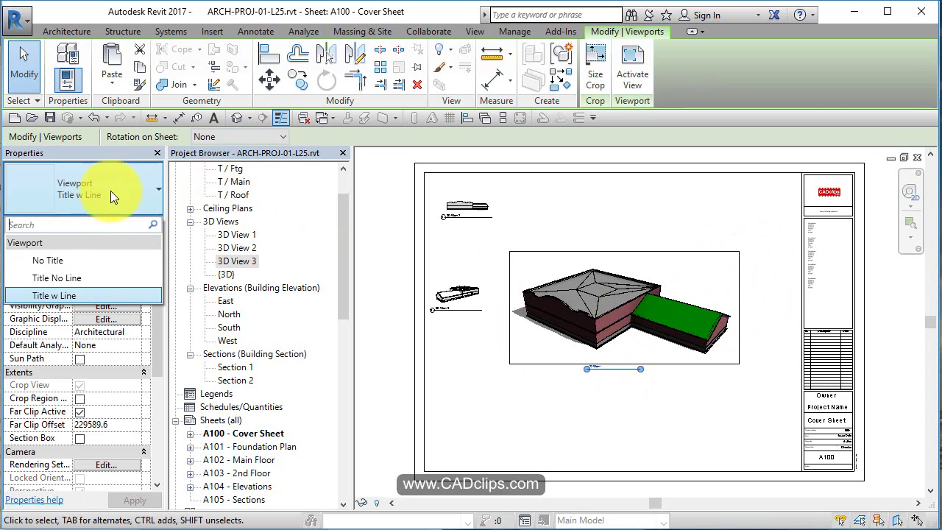
pyautogui.click(64, 261)
pyautogui.click(484, 286)
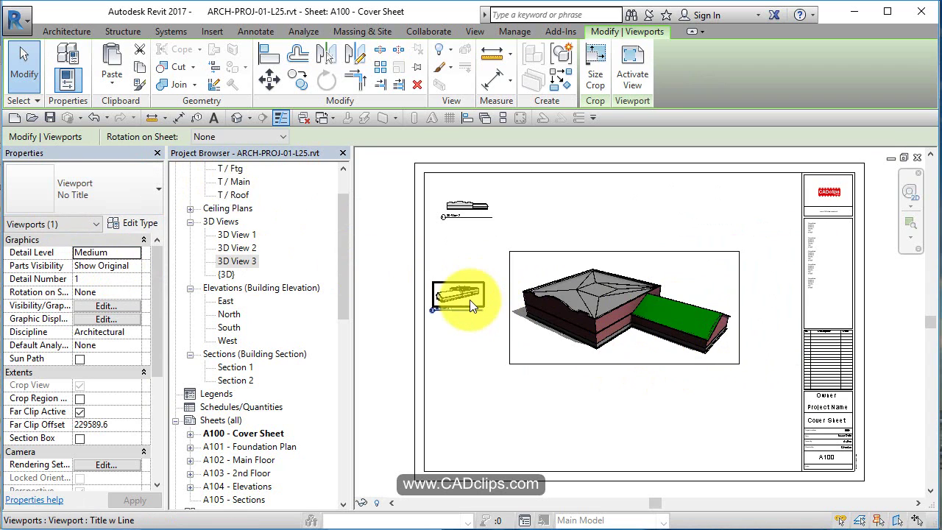
pyautogui.click(104, 191)
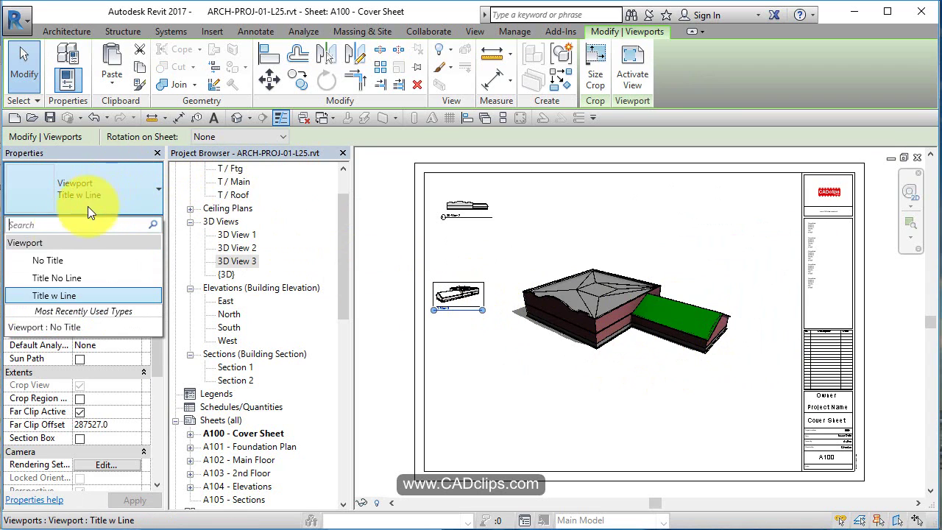
pyautogui.click(45, 260)
pyautogui.click(473, 204)
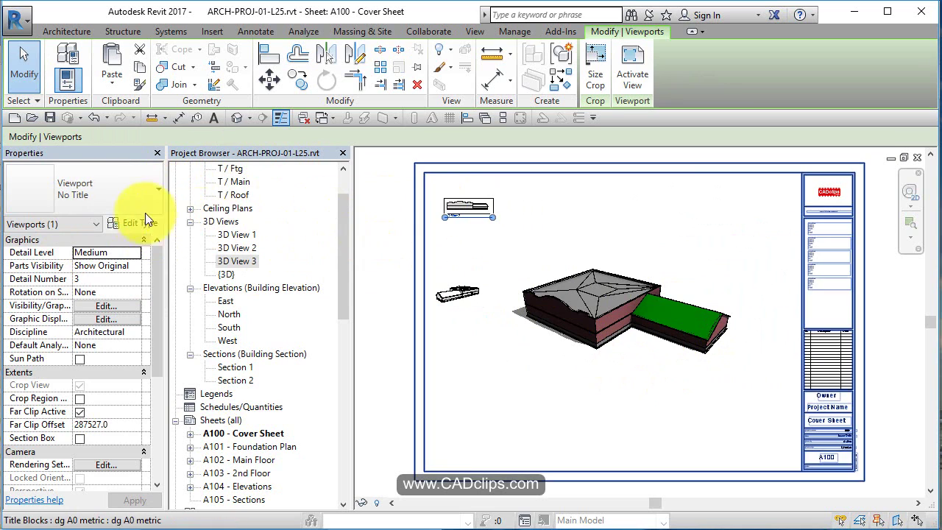
pyautogui.click(116, 198)
pyautogui.click(54, 261)
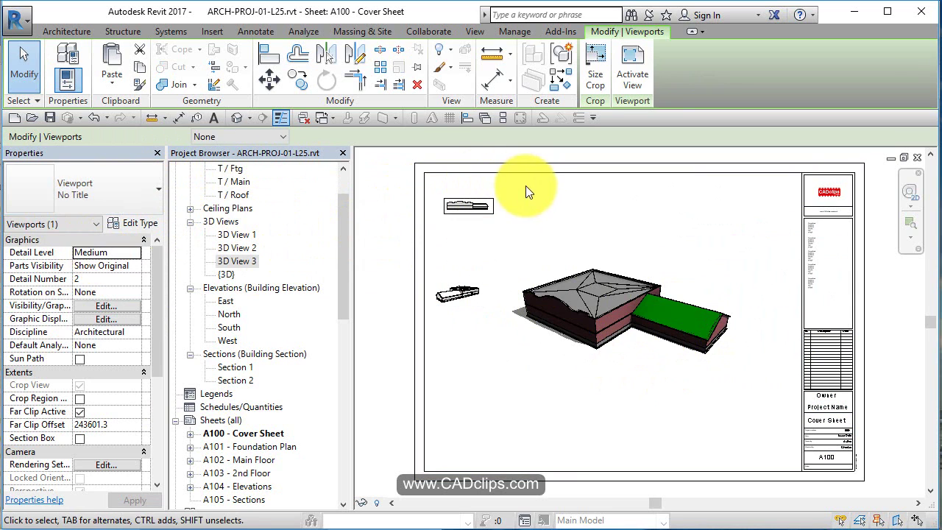
pyautogui.press('Escape')
# Scale 3D View 2's crop region to a width of 600 mm with locked proportions
pyautogui.click(465, 202)
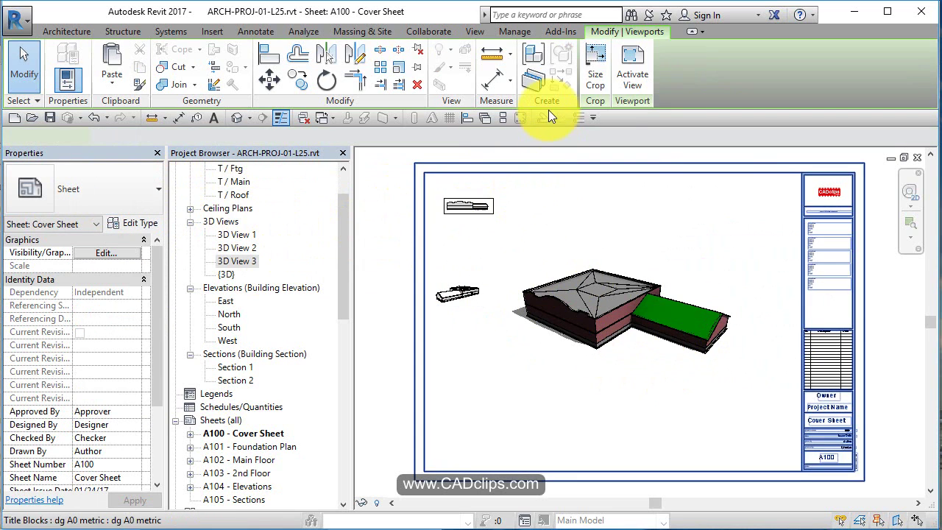
pyautogui.click(594, 59)
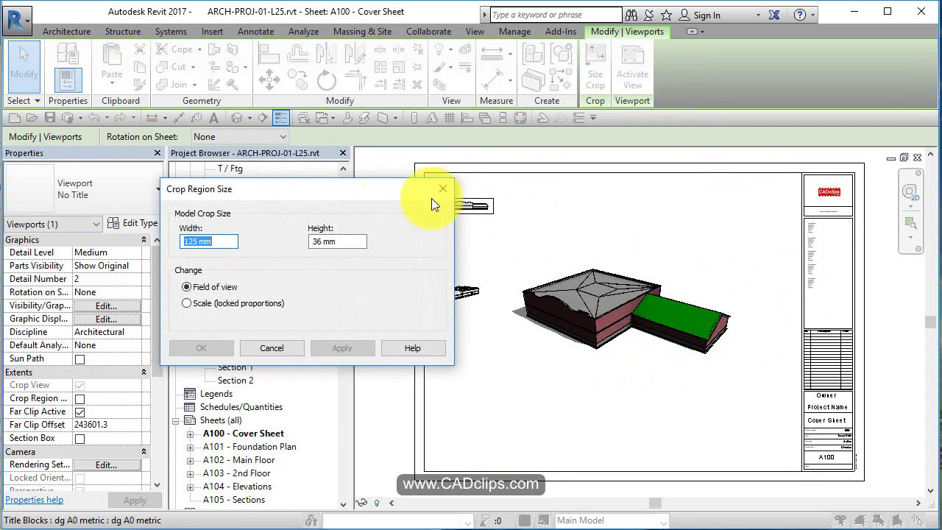
pyautogui.click(220, 303)
pyautogui.moveTo(236, 242); pyautogui.dragTo(183, 241)
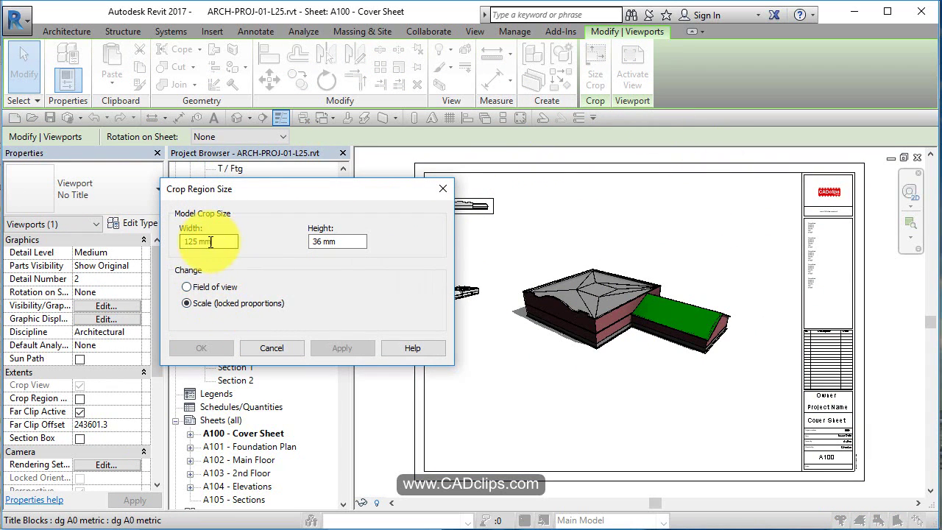
pyautogui.write('600')
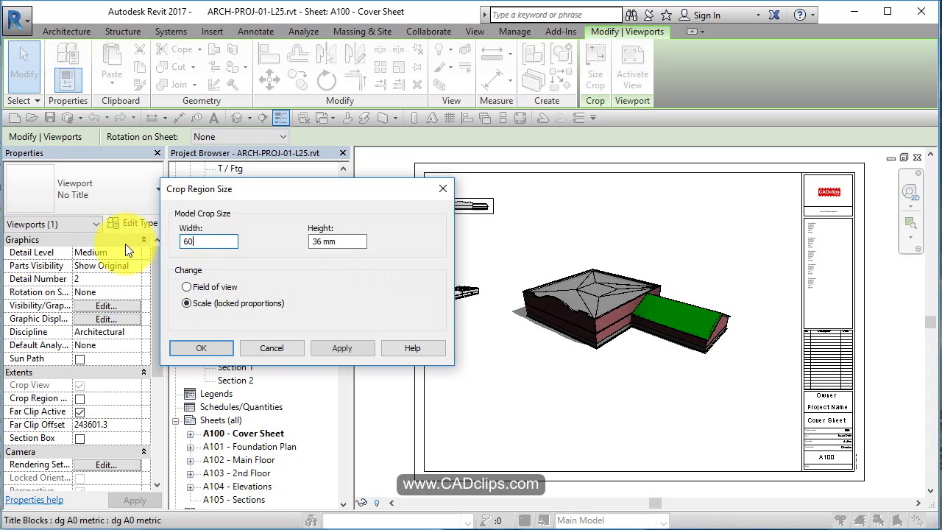
pyautogui.click(326, 348)
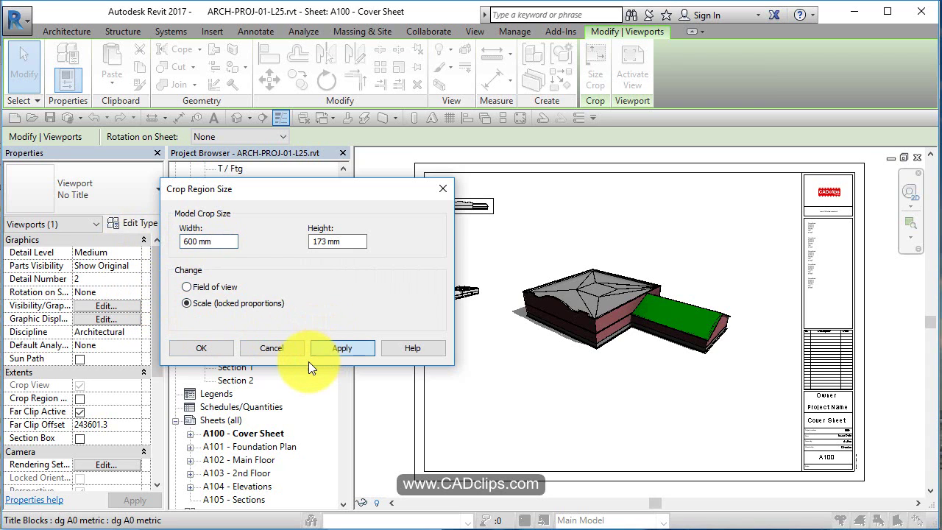
pyautogui.click(206, 350)
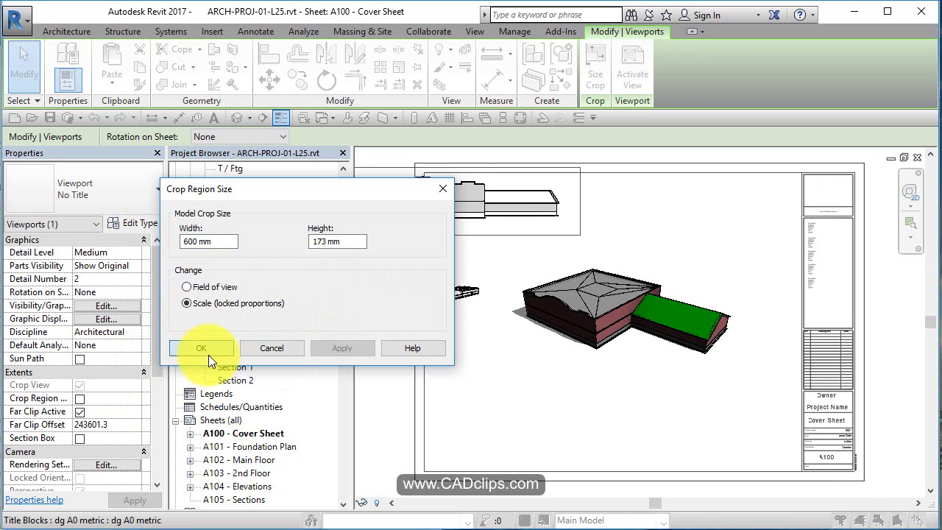
# Scale 3D View 3's crop region on the cover sheet to a width of 600 mm with locked proportions
pyautogui.click(460, 283)
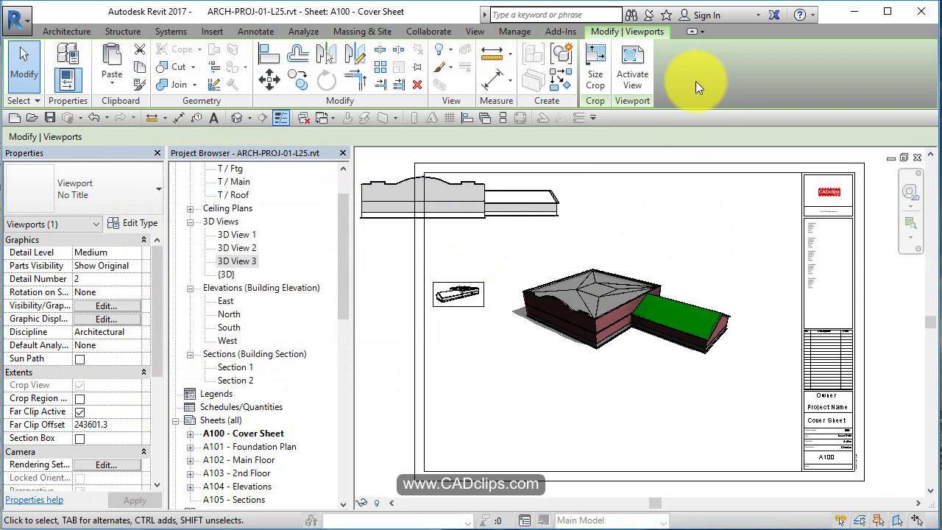
pyautogui.click(597, 74)
pyautogui.click(213, 302)
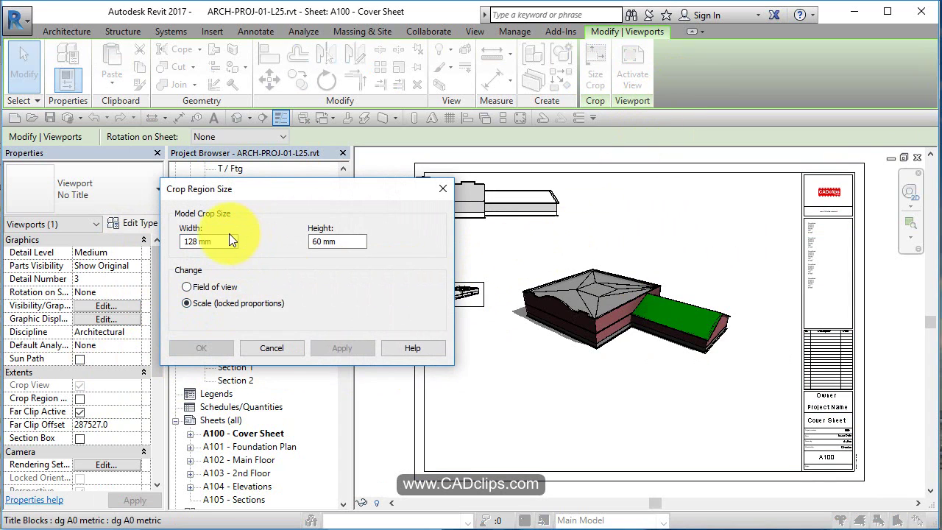
pyautogui.moveTo(184, 241); pyautogui.dragTo(234, 241)
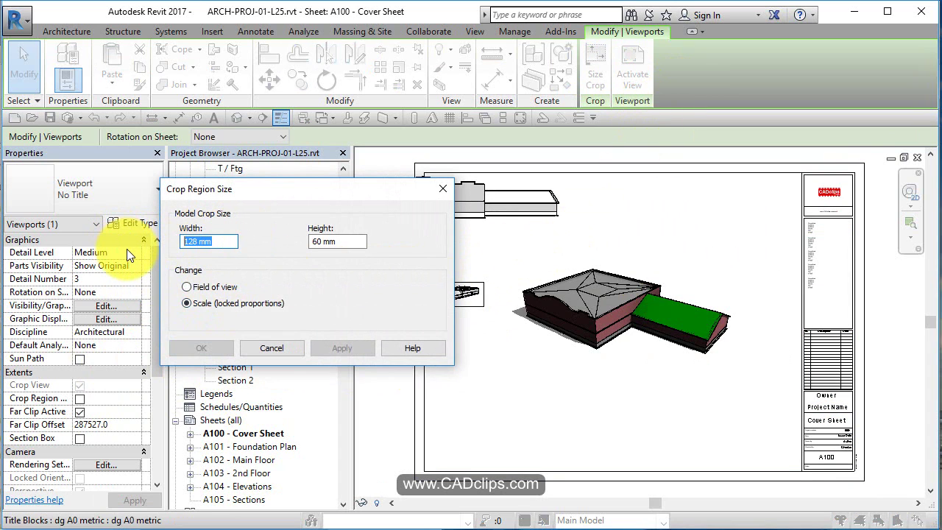
pyautogui.write('600')
pyautogui.click(197, 347)
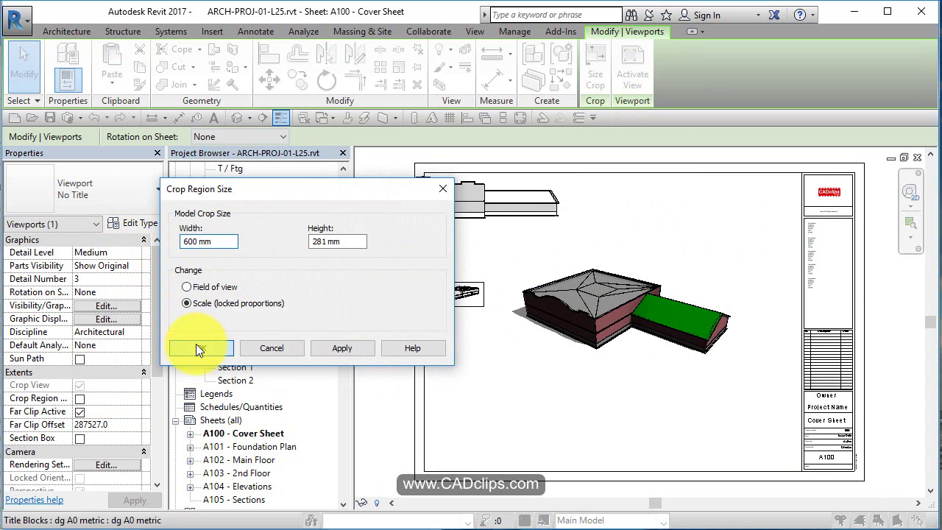
pyautogui.click(541, 403)
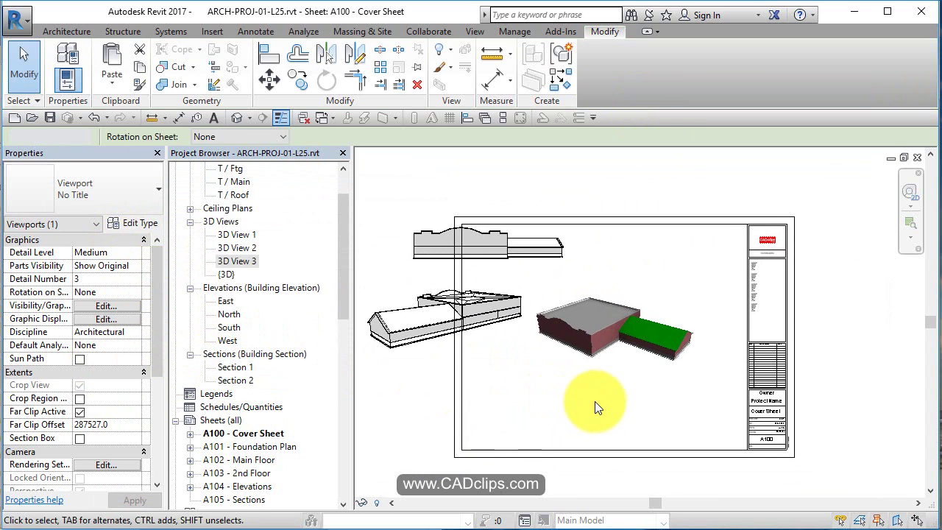
# Move 3D View 1 to the sheet's upper right, 3D View 3 below it, and 3D View 2 inside the left border
pyautogui.moveTo(607, 350); pyautogui.dragTo(648, 309)
pyautogui.click(480, 299)
pyautogui.moveTo(480, 299); pyautogui.dragTo(687, 375)
pyautogui.click(540, 251)
pyautogui.moveTo(540, 250); pyautogui.dragTo(625, 344)
pyautogui.click(689, 339)
pyautogui.click(651, 374)
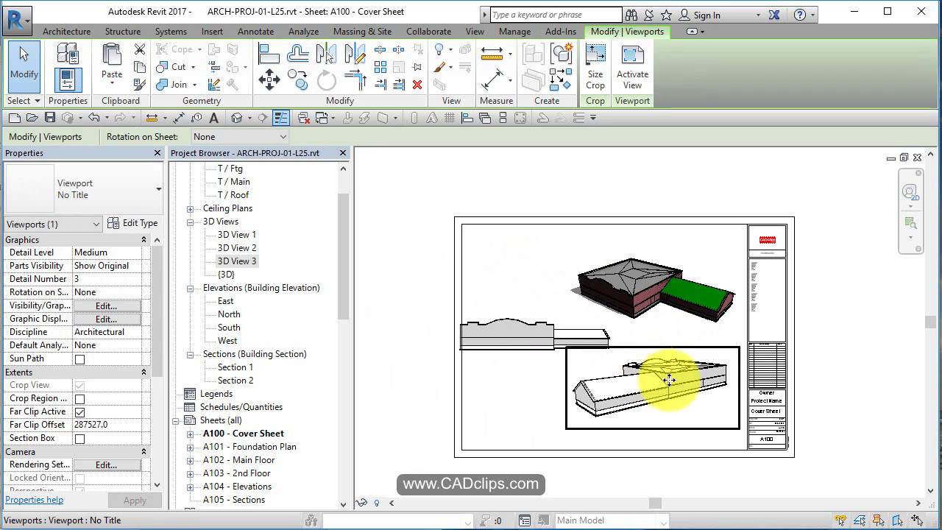
# Move 3D View 3 down to the sheet's lower-right corner and shift 3D View 2 slightly right and down, clear of the border
pyautogui.moveTo(669, 380); pyautogui.dragTo(760, 427)
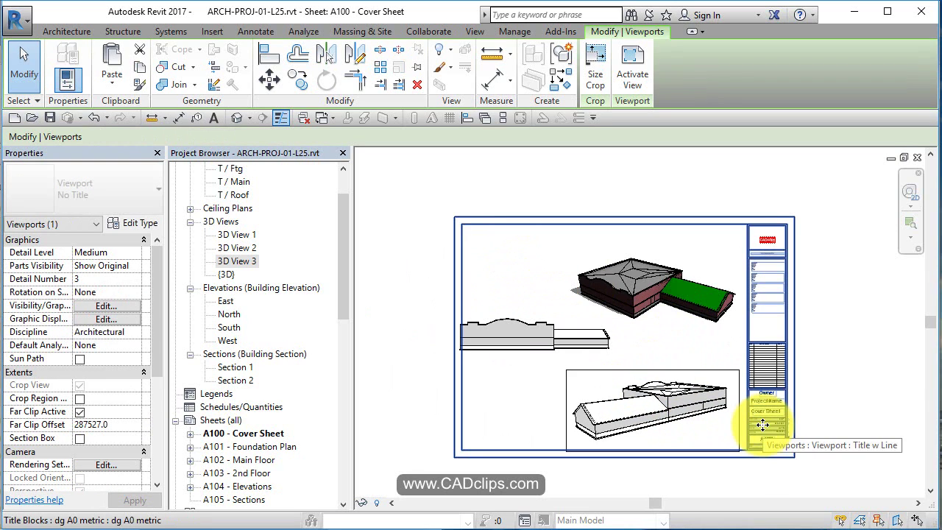
pyautogui.click(531, 315)
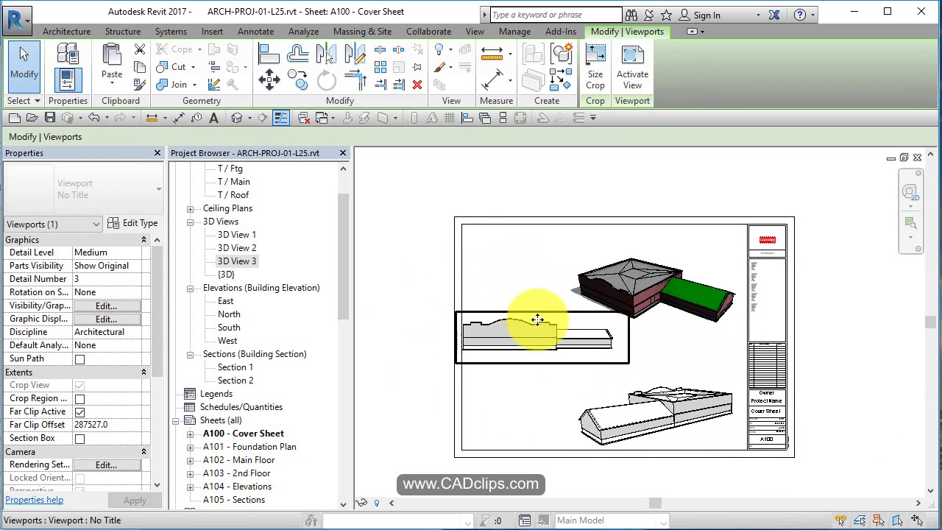
pyautogui.moveTo(537, 319); pyautogui.dragTo(553, 327)
# Fine-tune the viewport spacing by nudging 3D View 1 up, 3D View 2 down and 3D View 3 slightly up and left
pyautogui.click(698, 286)
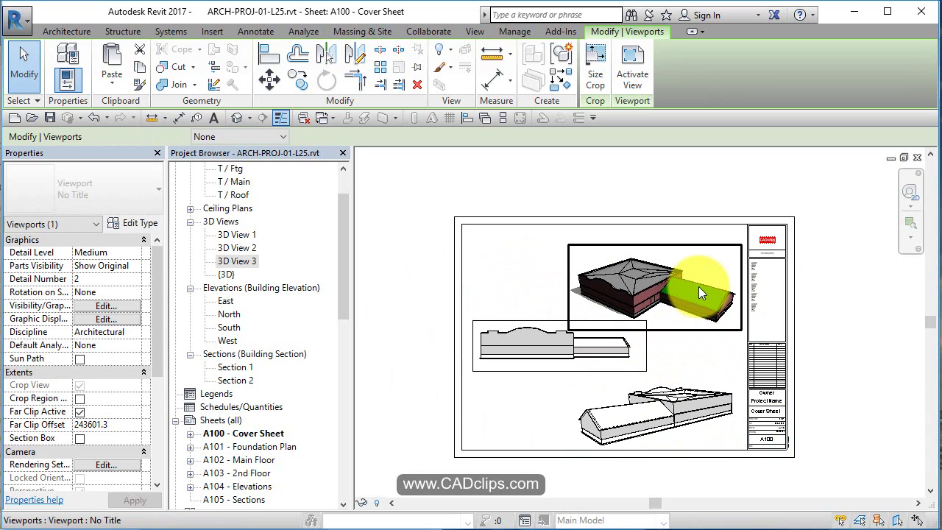
pyautogui.hotkey('ctrl', 'z')
pyautogui.hotkey('ctrl', 'z')
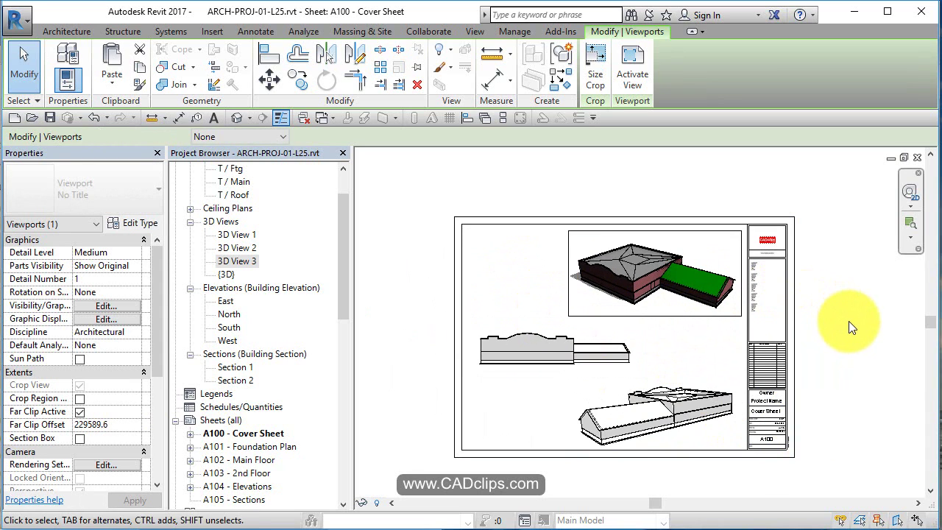
pyautogui.click(858, 336)
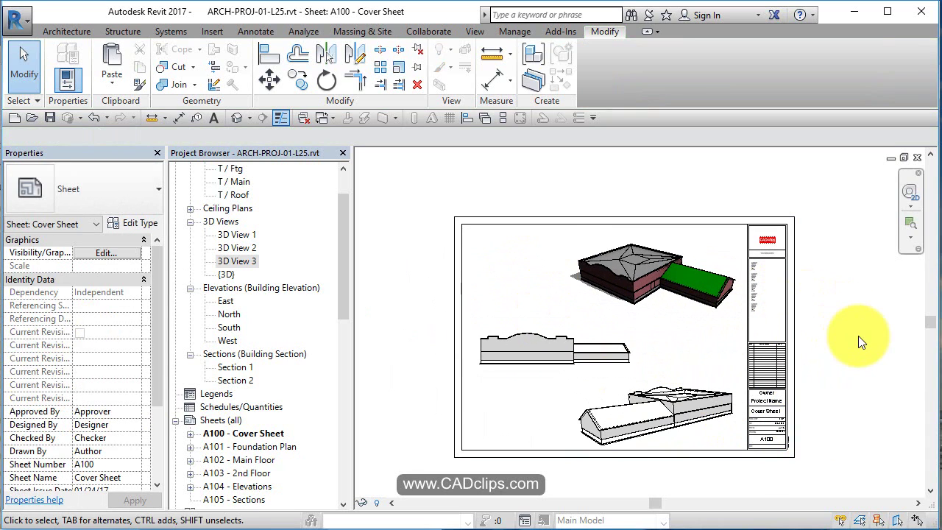
pyautogui.click(687, 377)
pyautogui.press('Up')
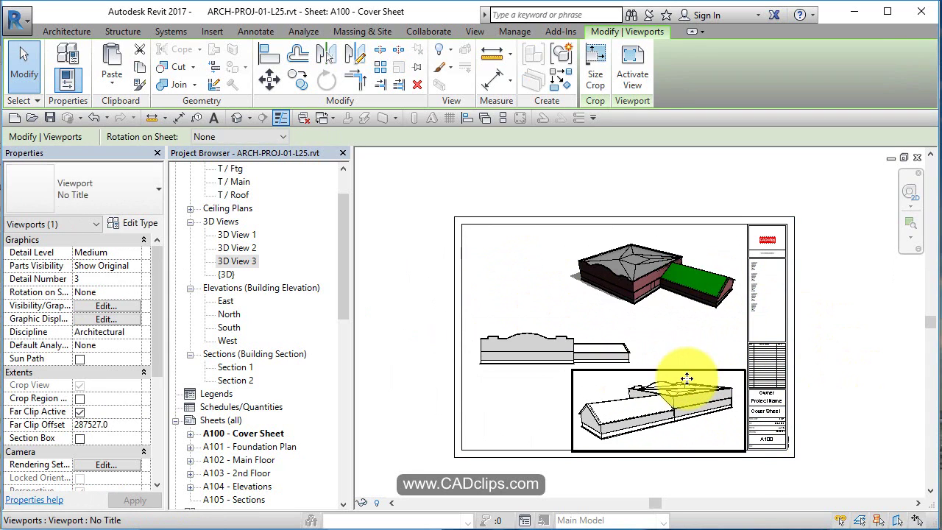
pyautogui.click(832, 377)
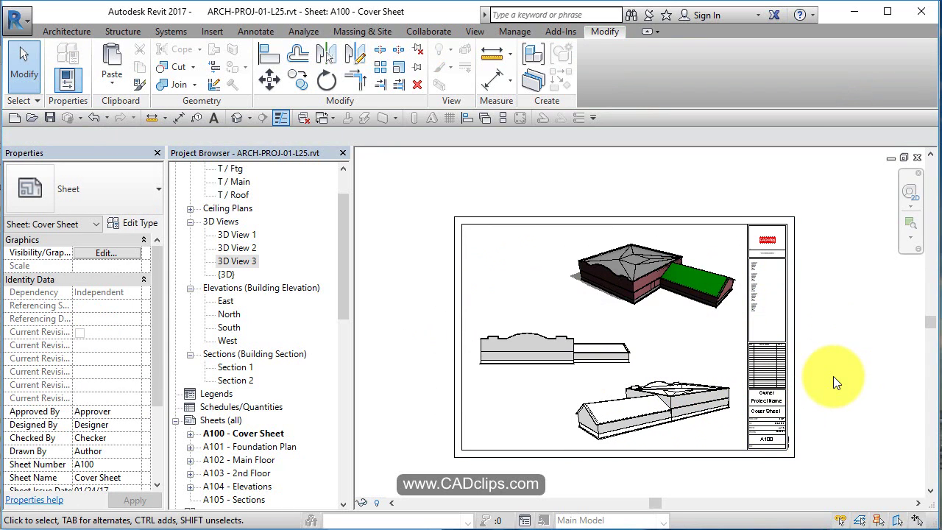
# Open 3D View 1, save its orientation and lock the view
pyautogui.doubleClick(238, 235)
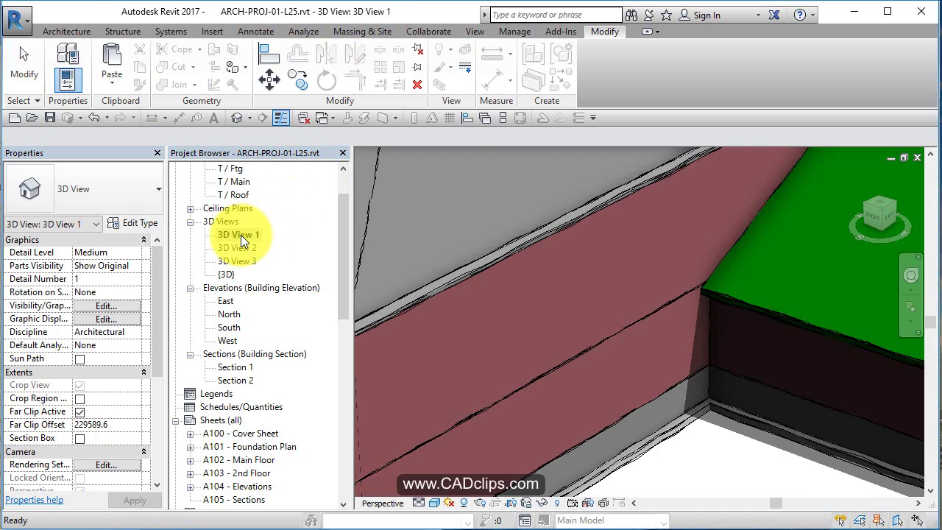
pyautogui.scroll(-5, 662, 304)
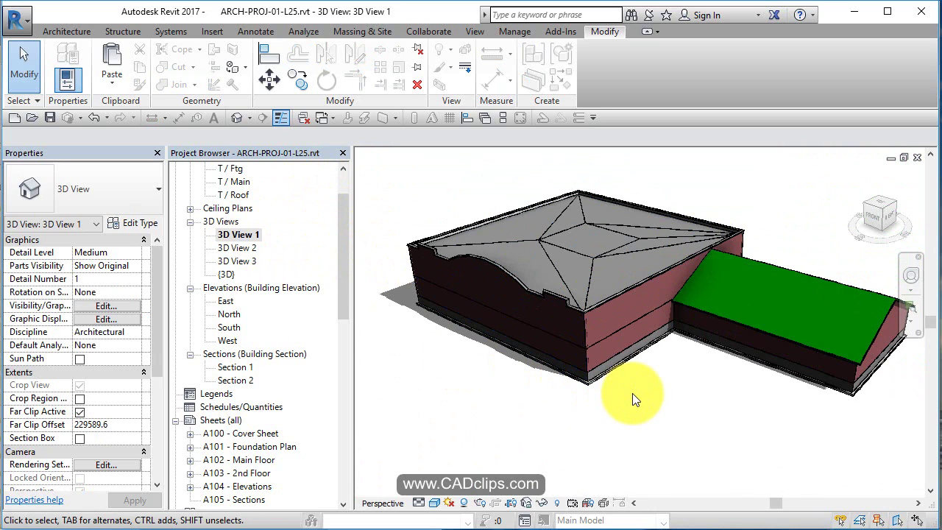
pyautogui.click(527, 502)
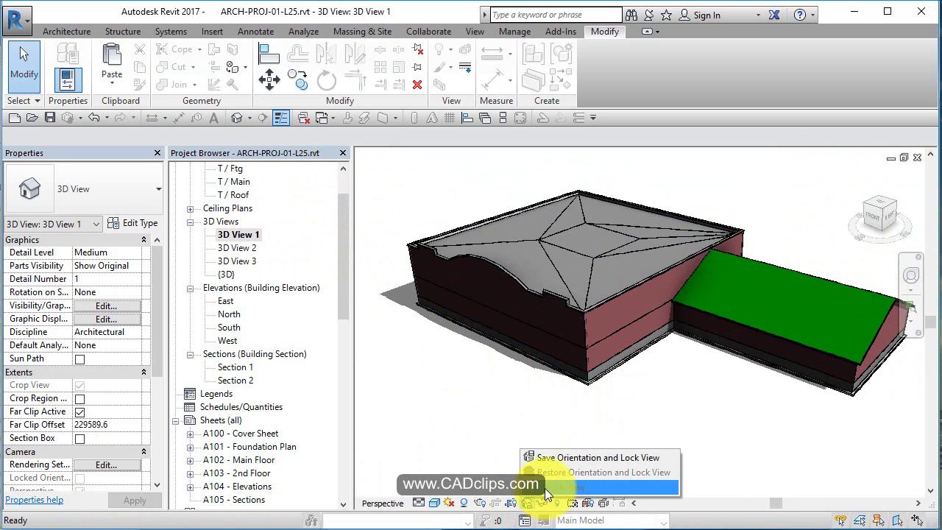
pyautogui.click(558, 458)
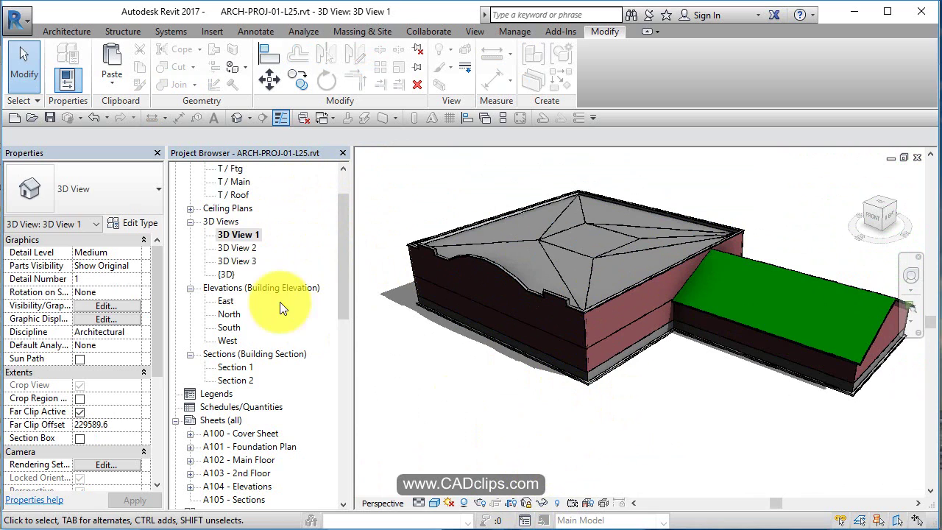
# Open 3D View 2, save its orientation and lock the view
pyautogui.doubleClick(244, 247)
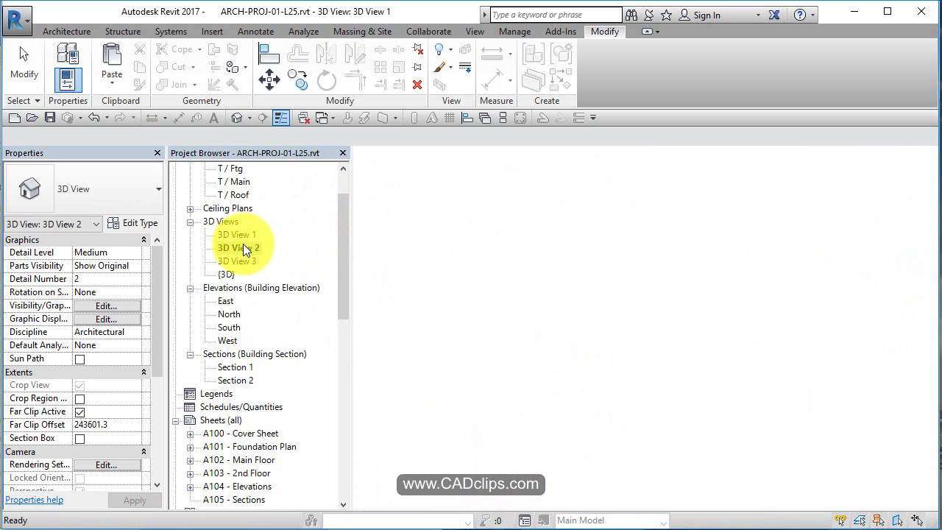
pyautogui.scroll(-3, 612, 325)
pyautogui.moveTo(612, 324); pyautogui.dragTo(633, 378, button='middle')
pyautogui.click(526, 502)
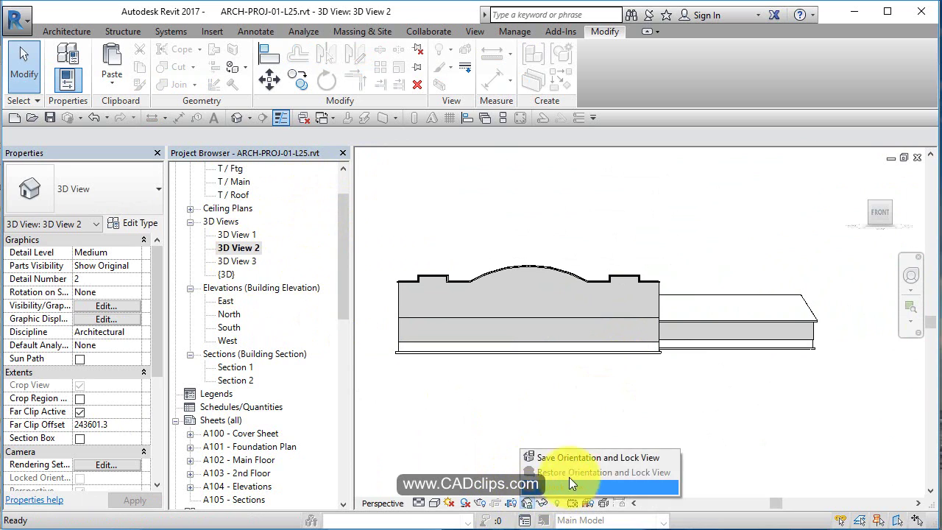
pyautogui.click(573, 455)
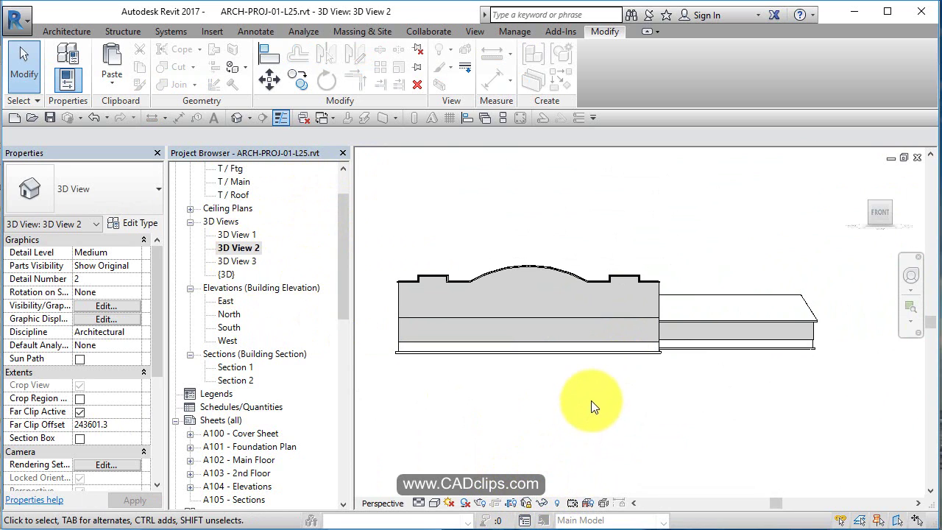
# Open 3D View 3, save its orientation and lock the view, showing the whole building
pyautogui.doubleClick(248, 262)
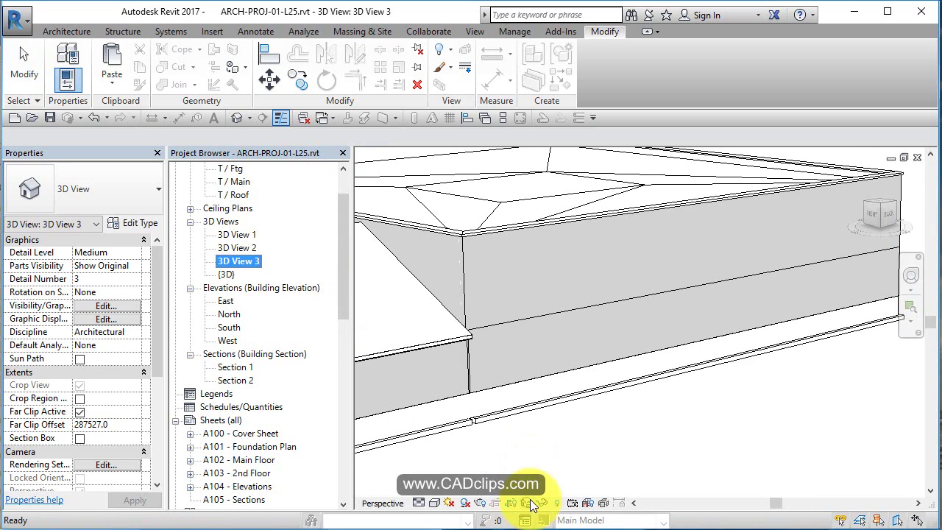
pyautogui.click(527, 503)
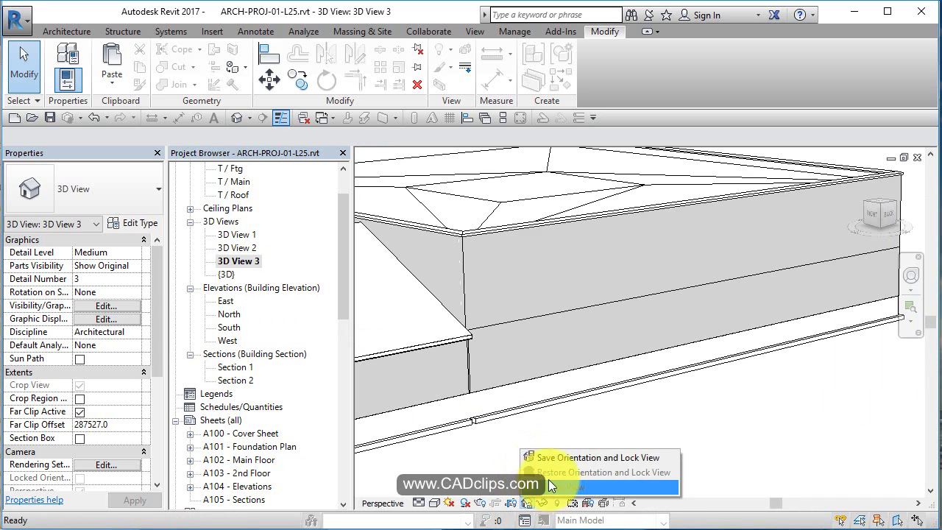
pyautogui.click(563, 453)
pyautogui.scroll(-3, 620, 426)
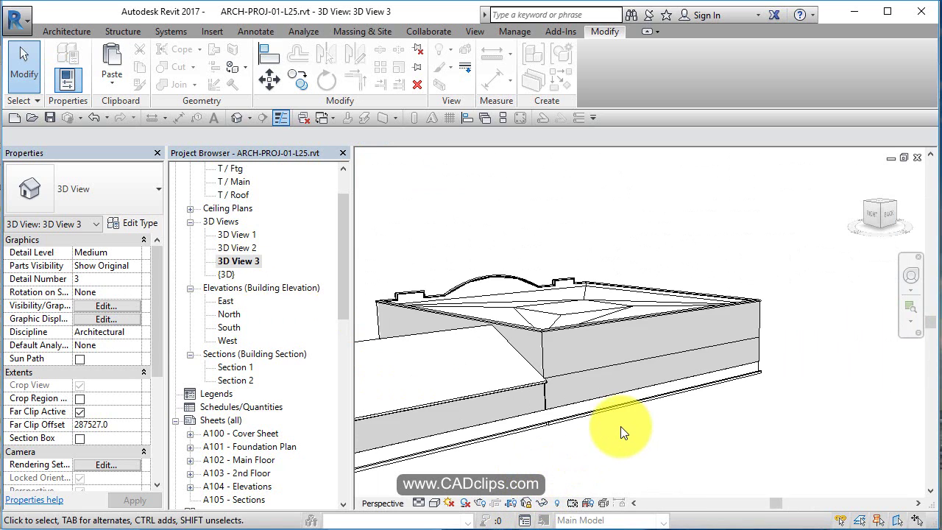
pyautogui.scroll(-3, 620, 426)
# Try to orbit the locked 3D View 3 with the upper brick wall selected
pyautogui.click(658, 331)
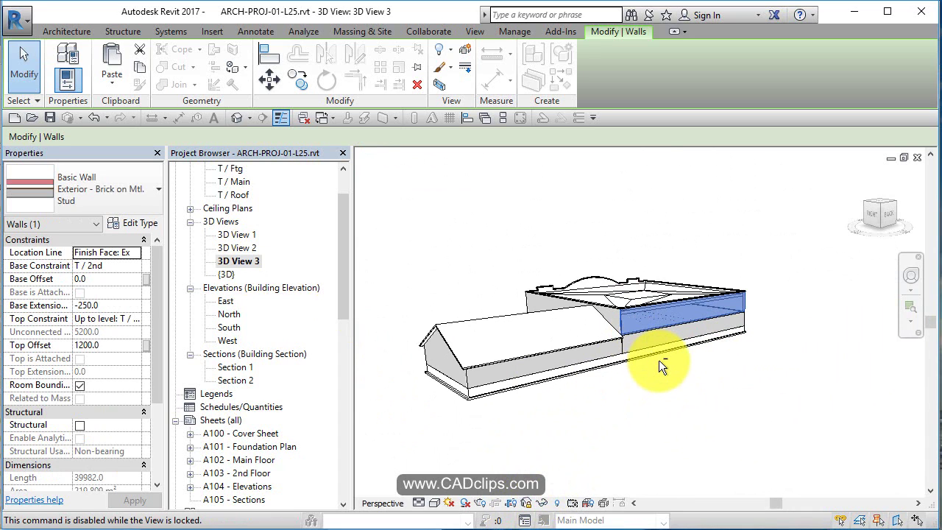
pyautogui.click(658, 359)
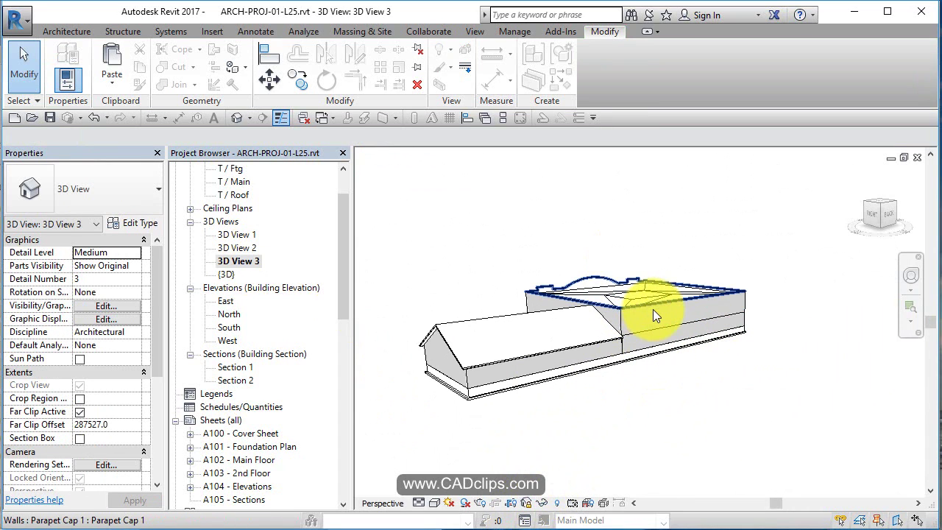
pyautogui.scroll(-1, 262, 425)
# Revisit the cover sheet, and place Section 1 across the upper part of sheet A105 - Sections
pyautogui.click(252, 409)
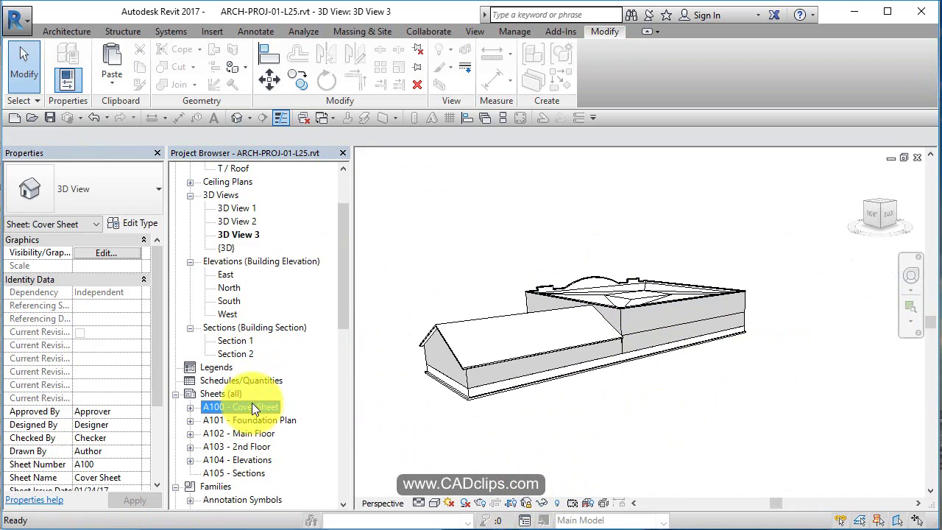
pyautogui.doubleClick(252, 408)
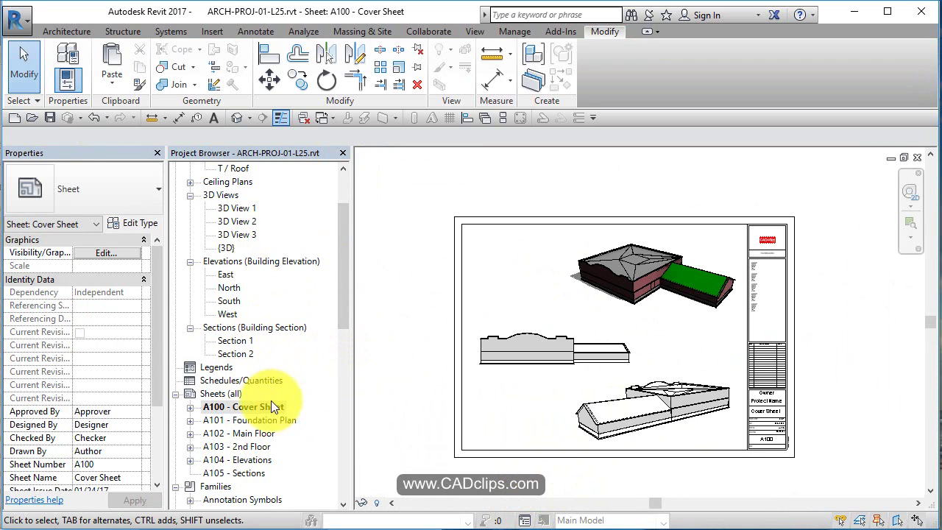
pyautogui.doubleClick(247, 473)
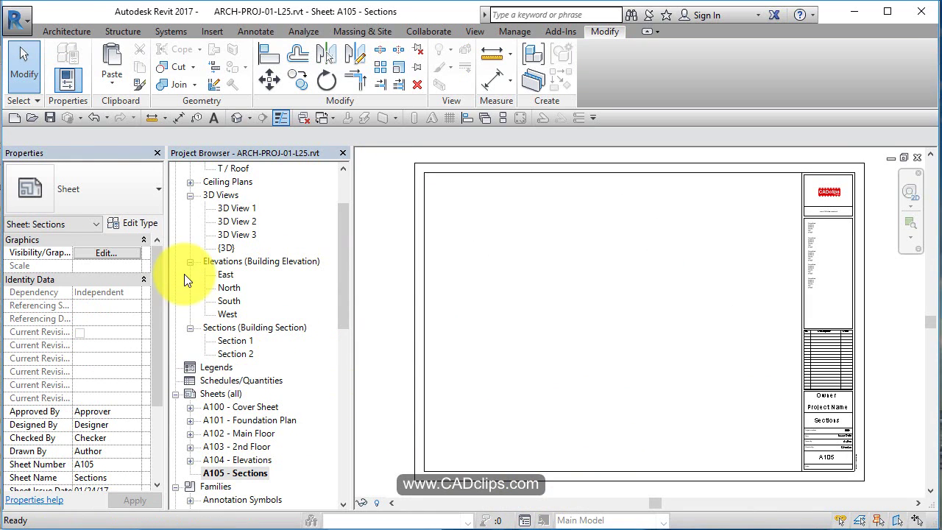
pyautogui.moveTo(243, 342); pyautogui.dragTo(640, 284)
pyautogui.click(644, 286)
pyautogui.click(627, 221)
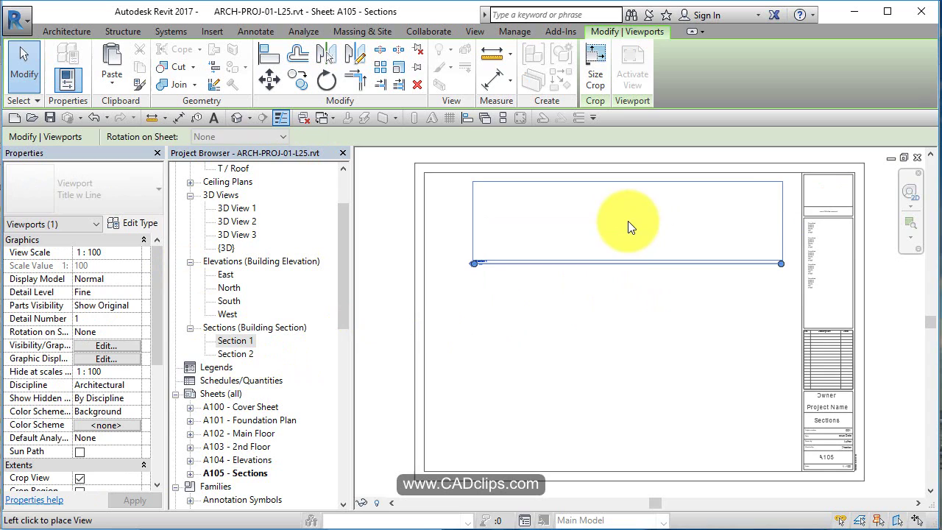
# Place Section 2 below Section 1, aligned with its right edge, and move it slightly down for more spacing
pyautogui.moveTo(233, 356); pyautogui.dragTo(714, 332)
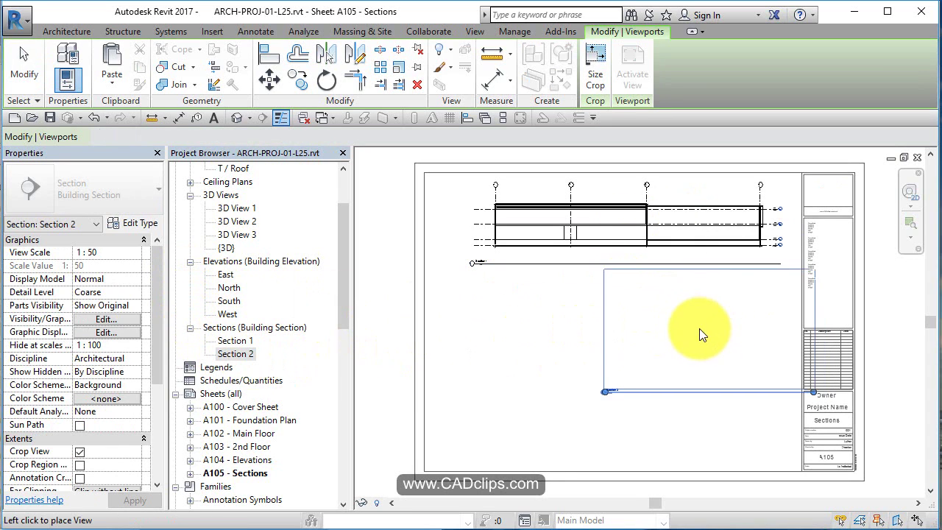
pyautogui.click(681, 333)
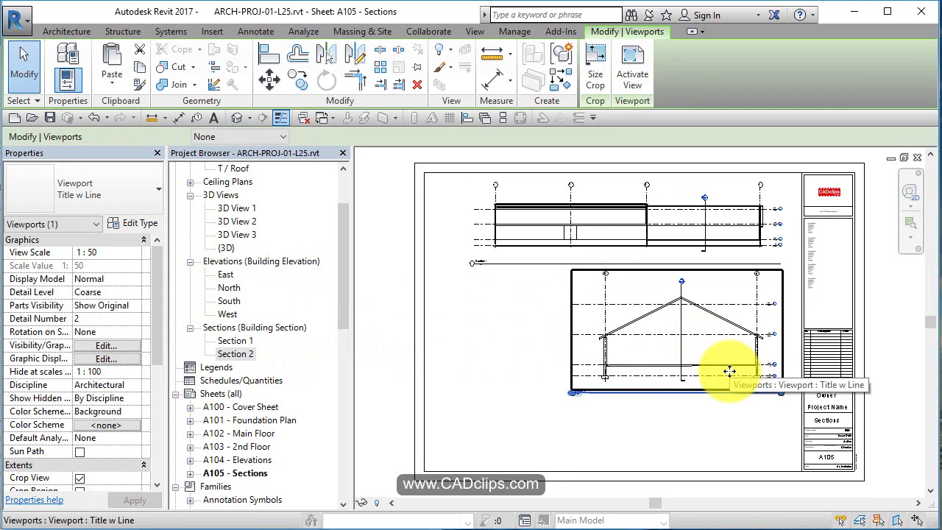
pyautogui.moveTo(729, 372); pyautogui.dragTo(729, 387)
pyautogui.press('Escape')
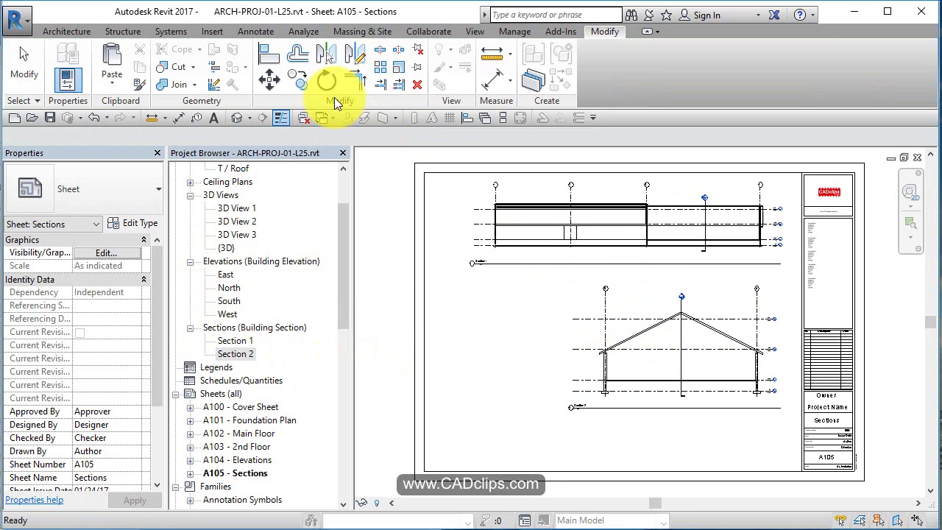
# Open the default {3D} view and duplicate it without detailing
pyautogui.click(236, 116)
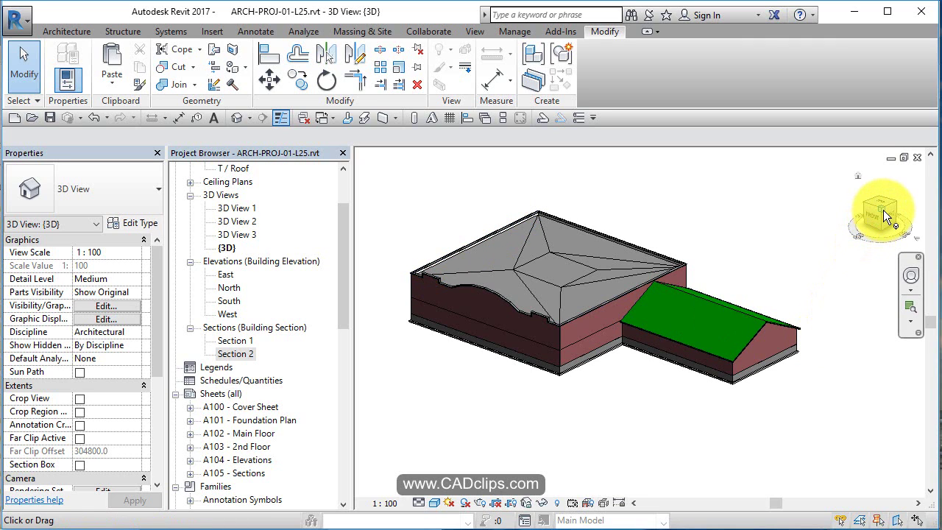
pyautogui.click(223, 237)
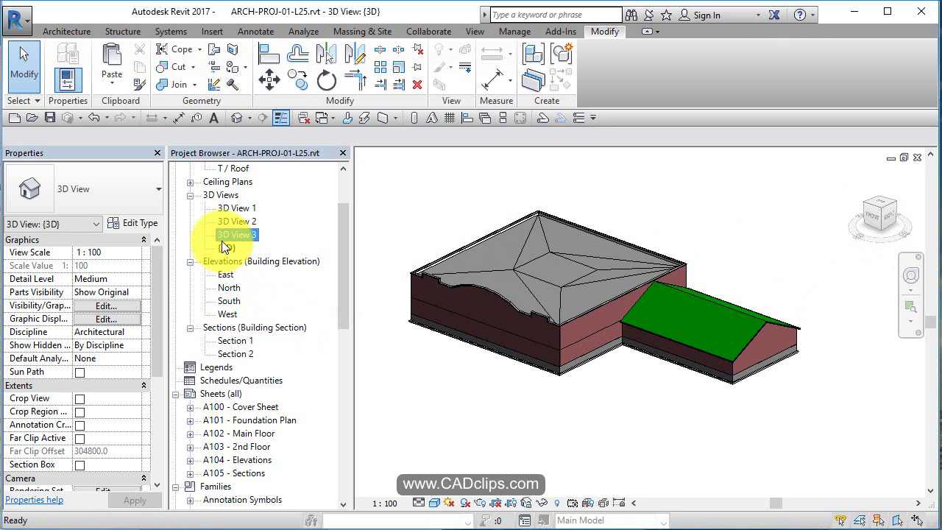
pyautogui.rightClick(222, 244)
pyautogui.click(223, 247)
pyautogui.rightClick(221, 249)
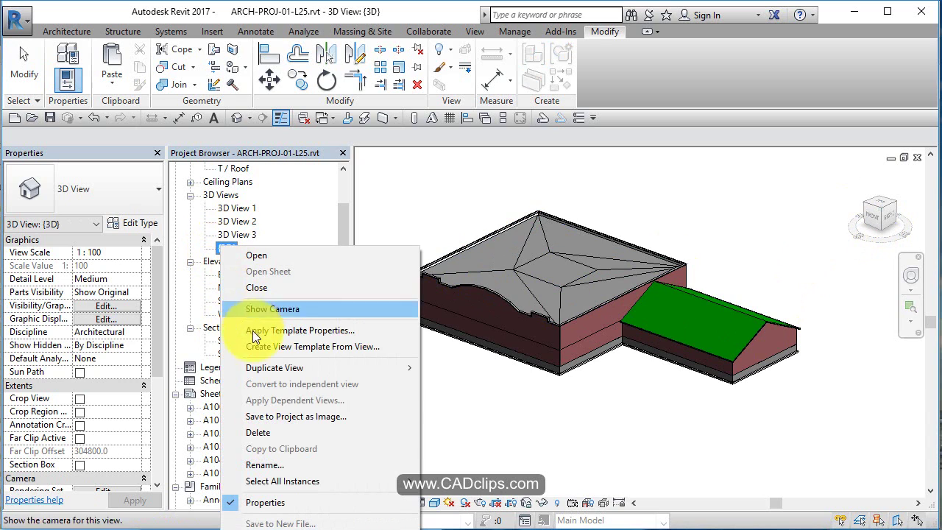
pyautogui.moveTo(276, 367)
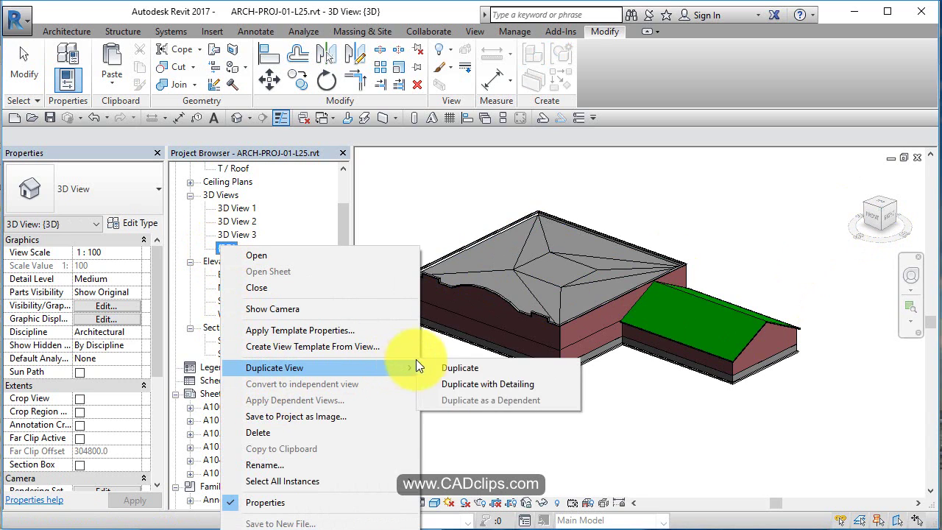
pyautogui.click(478, 365)
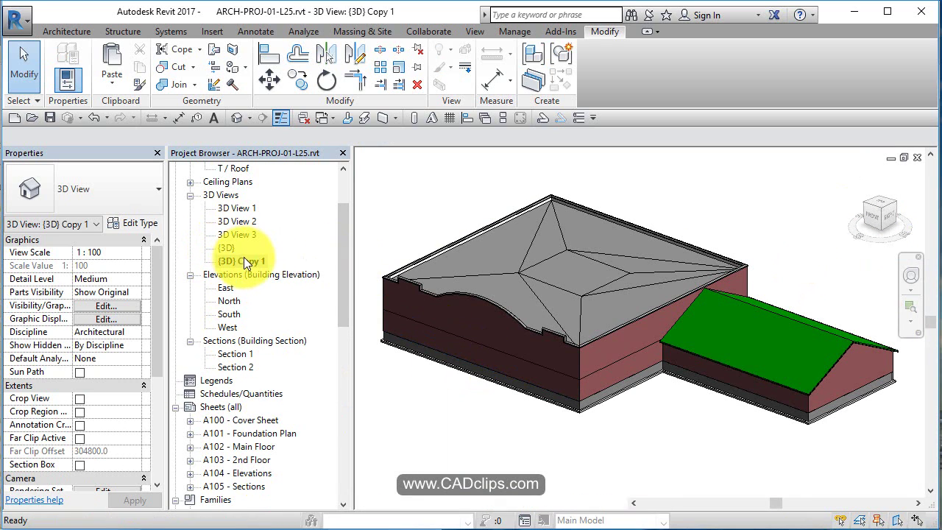
# Rename the duplicated 3D view to 3D Section
pyautogui.rightClick(244, 258)
pyautogui.click(288, 475)
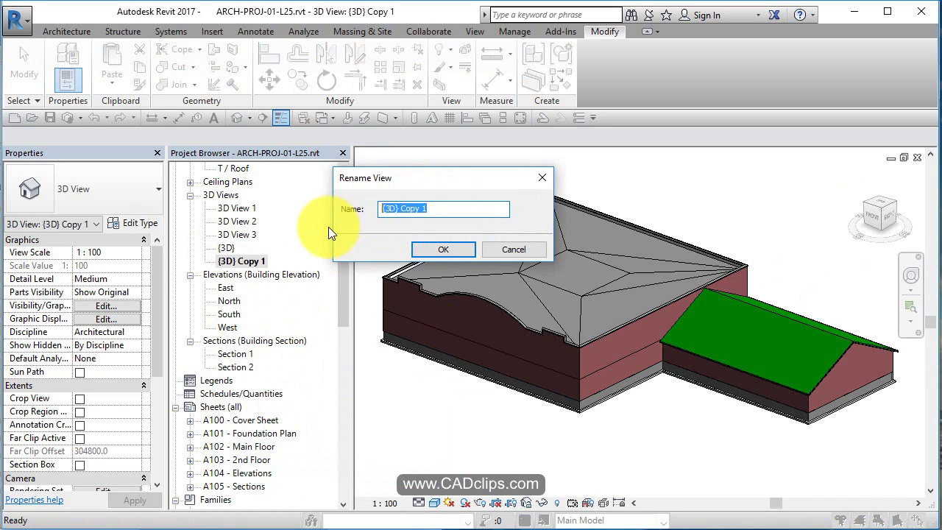
pyautogui.write('3S Section')
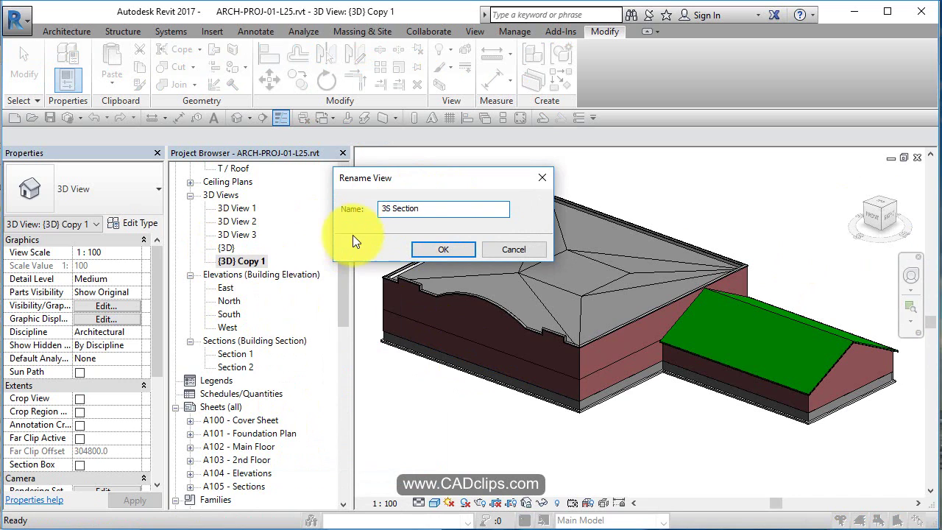
pyautogui.click(434, 250)
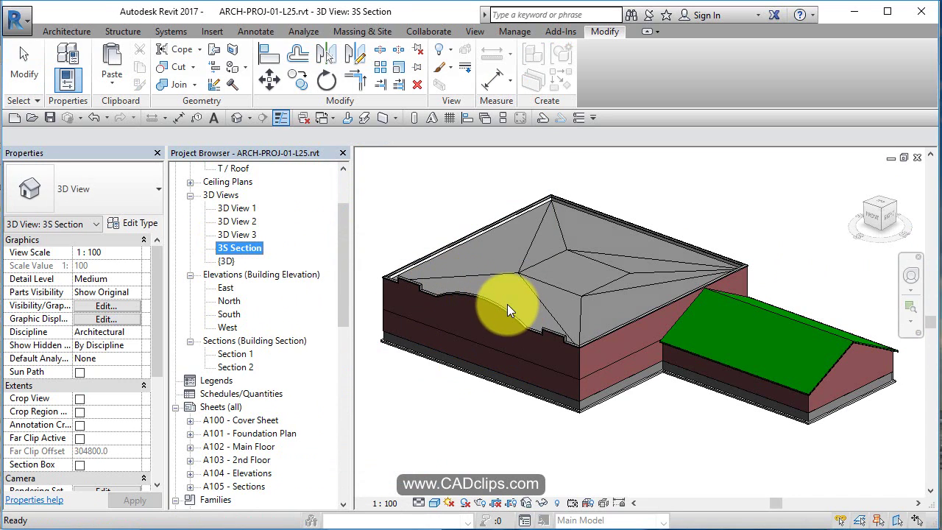
pyautogui.rightClick(241, 250)
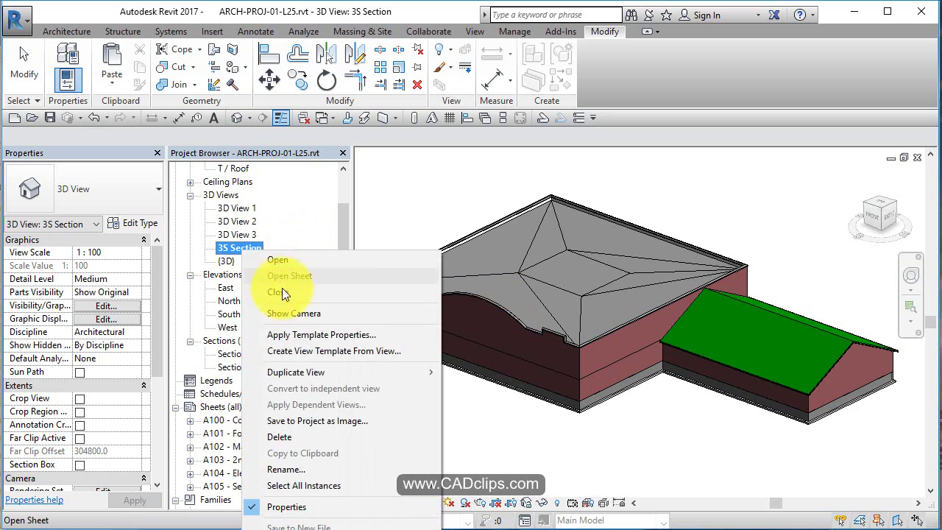
pyautogui.click(295, 465)
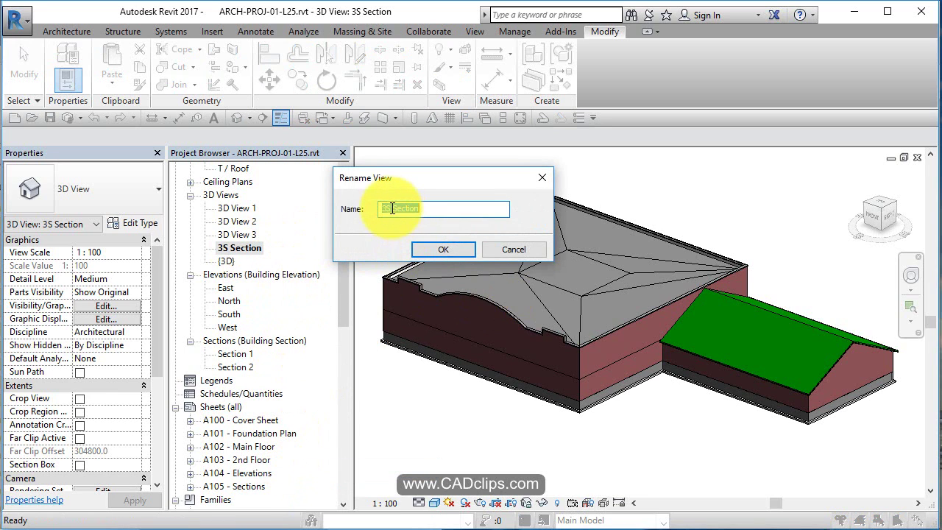
pyautogui.write('3d Section')
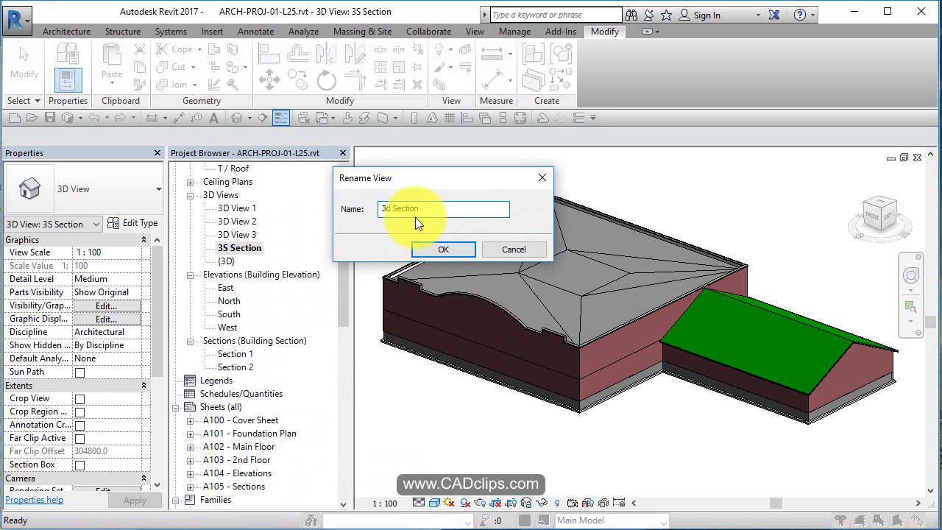
pyautogui.hotkey('ctrl', 'a')
pyautogui.write('3D Section')
pyautogui.click(434, 247)
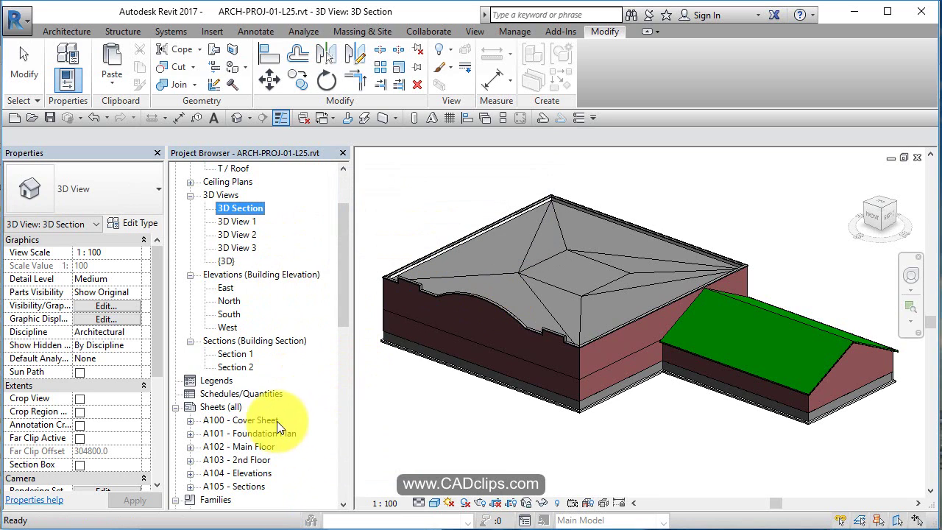
# Check sheet A105 - Sections, then return to the 3D Section view and orient it to the Section 1 view
pyautogui.doubleClick(249, 485)
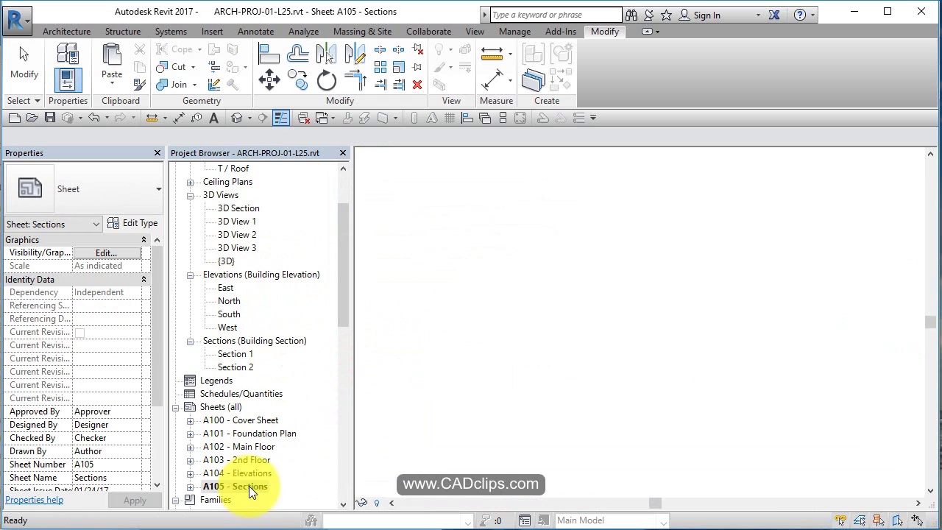
pyautogui.click(241, 208)
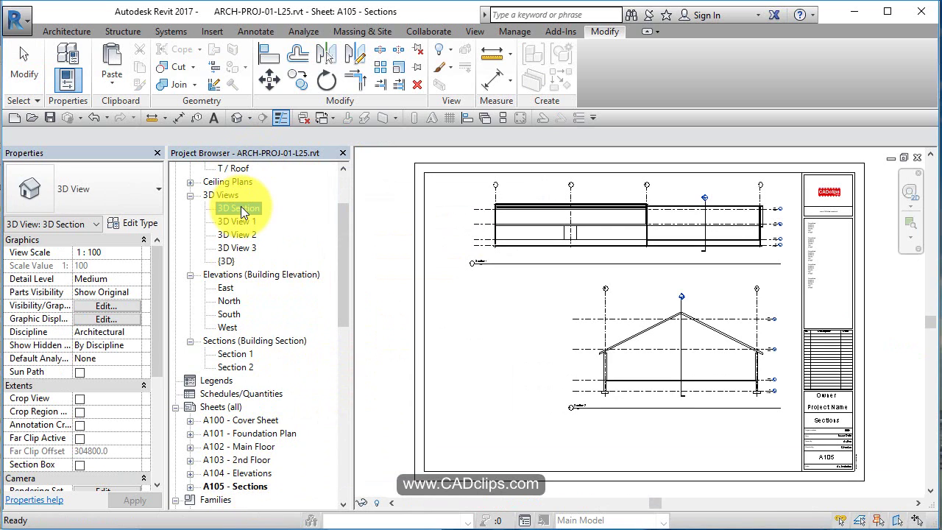
pyautogui.doubleClick(241, 208)
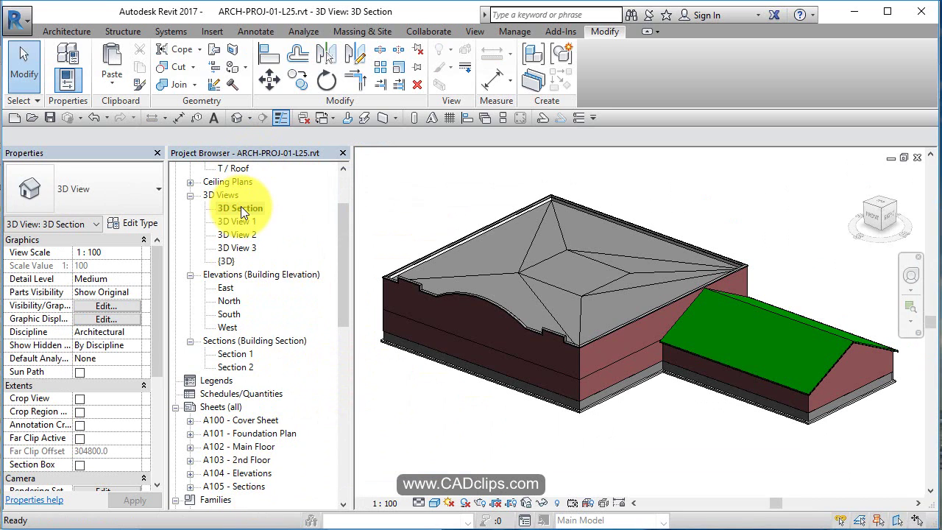
pyautogui.rightClick(877, 214)
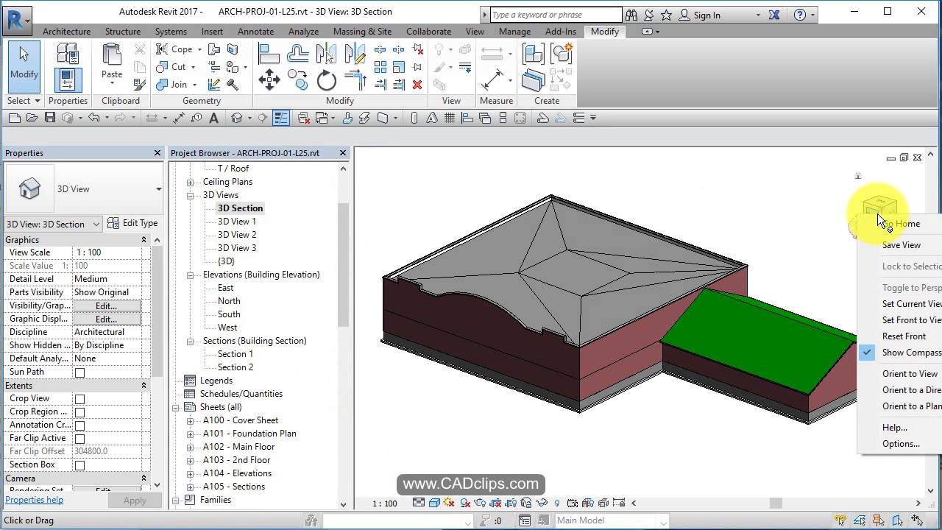
pyautogui.moveTo(897, 380)
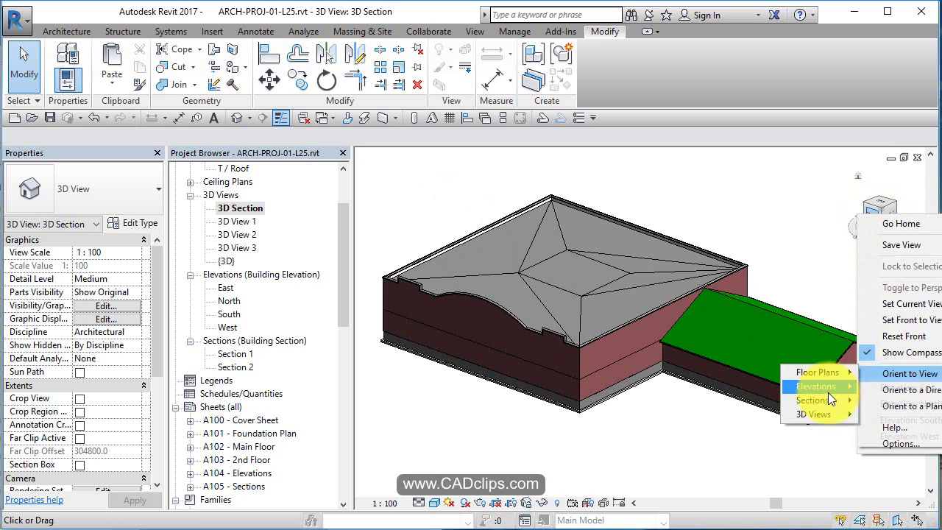
pyautogui.moveTo(825, 405)
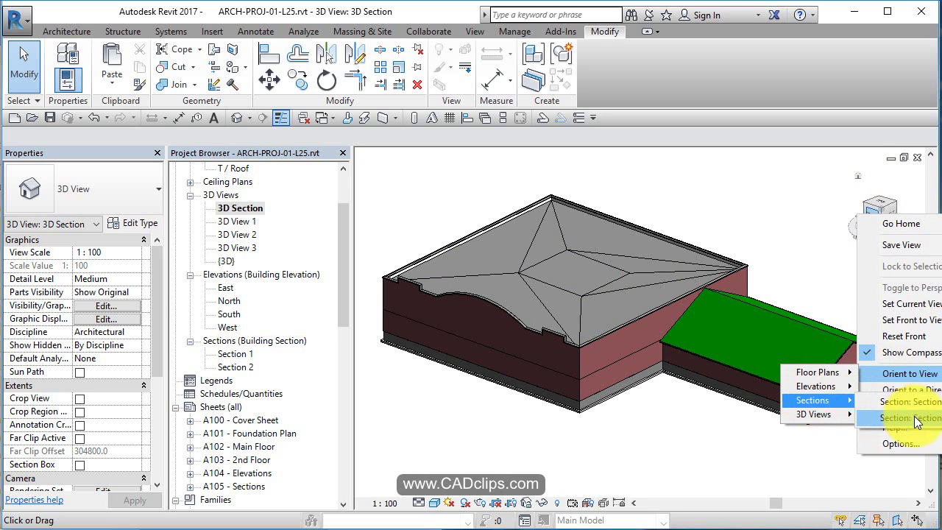
pyautogui.click(912, 400)
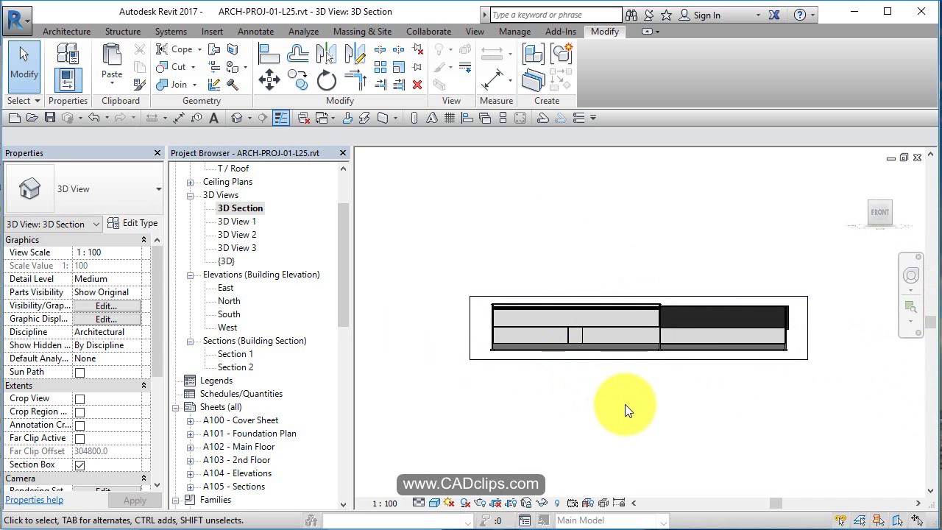
# Select the section box and pull its front face outward past the ridge of the green gable roof
pyautogui.keyDown('shift'); pyautogui.moveTo(625, 390); pyautogui.dragTo(692, 489, button='middle'); pyautogui.keyUp('shift')
pyautogui.click(639, 339)
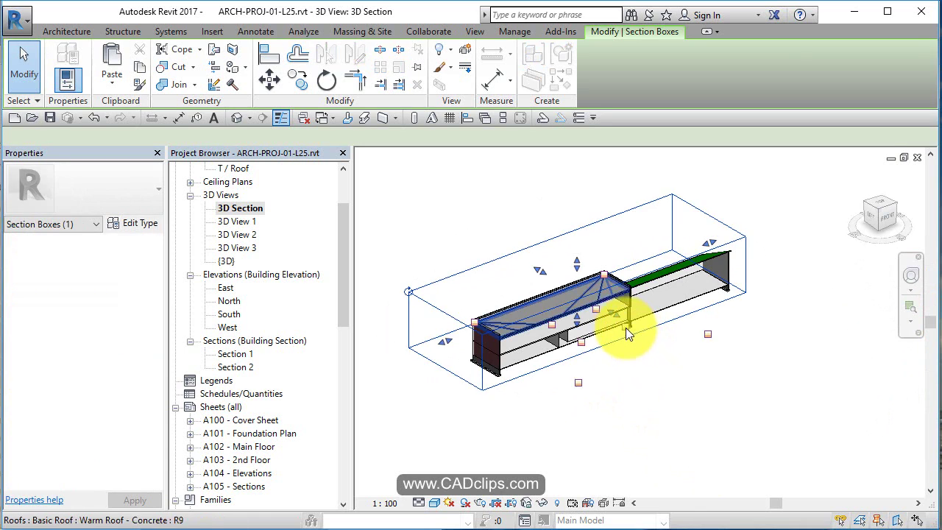
pyautogui.click(624, 324)
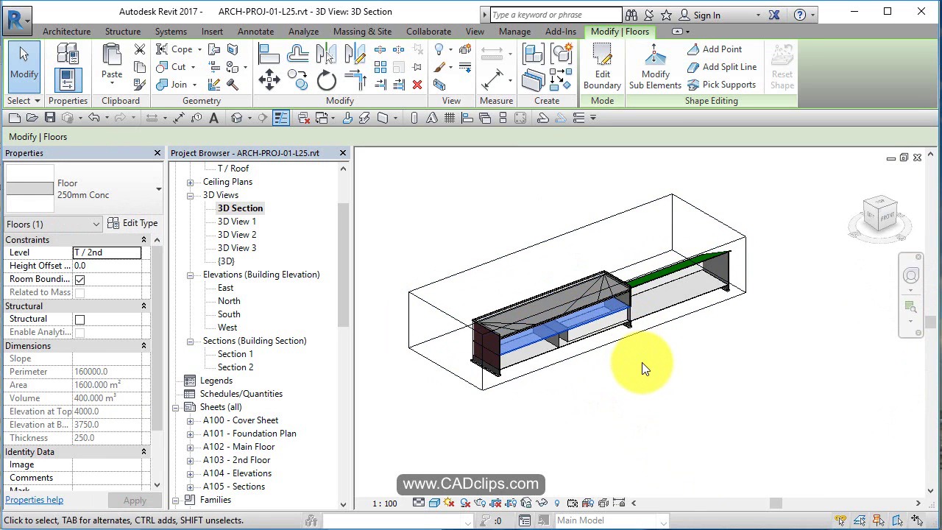
pyautogui.click(642, 362)
pyautogui.click(631, 337)
pyautogui.scroll(3, 622, 324)
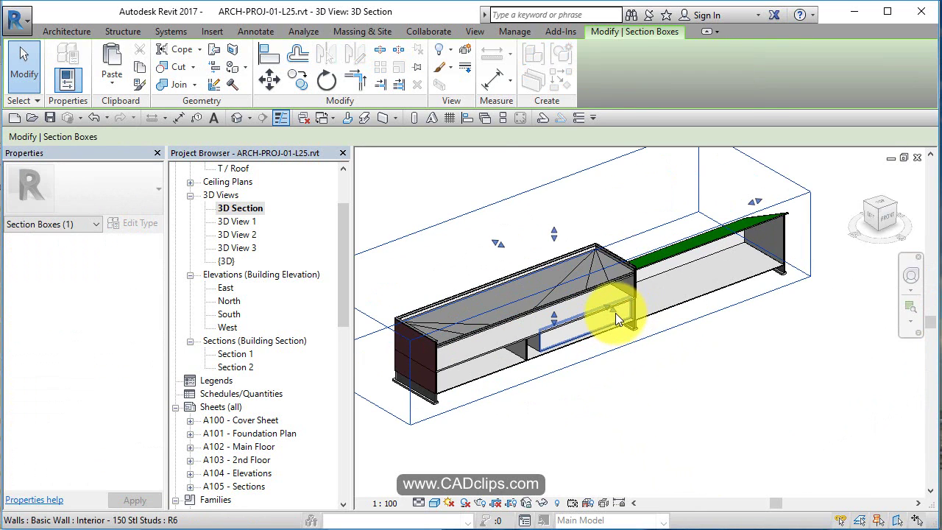
pyautogui.keyDown('shift'); pyautogui.moveTo(614, 315); pyautogui.dragTo(649, 413, button='middle'); pyautogui.keyUp('shift')
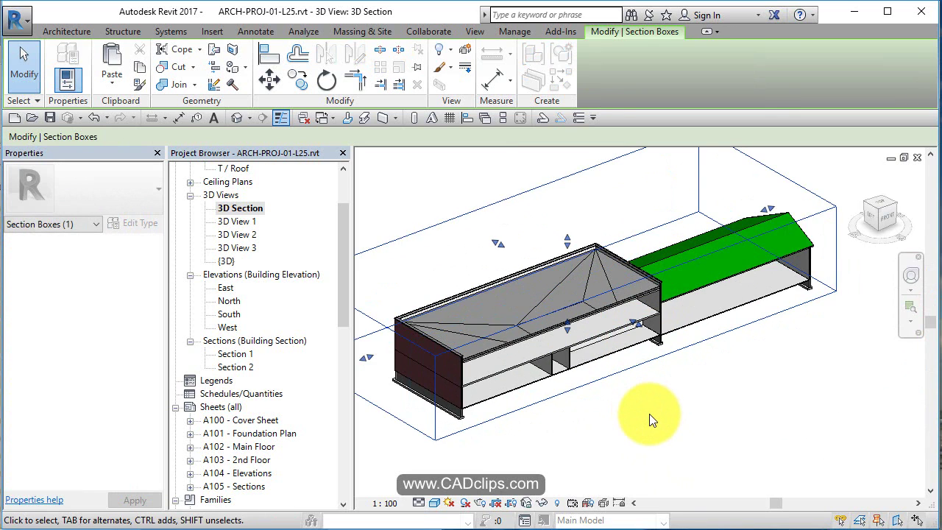
pyautogui.moveTo(434, 371)
pyautogui.mouseDown()
pyautogui.moveTo(473, 347)
pyautogui.moveTo(495, 347)
pyautogui.moveTo(466, 382)
pyautogui.moveTo(496, 353)
pyautogui.moveTo(434, 382)
pyautogui.mouseUp()
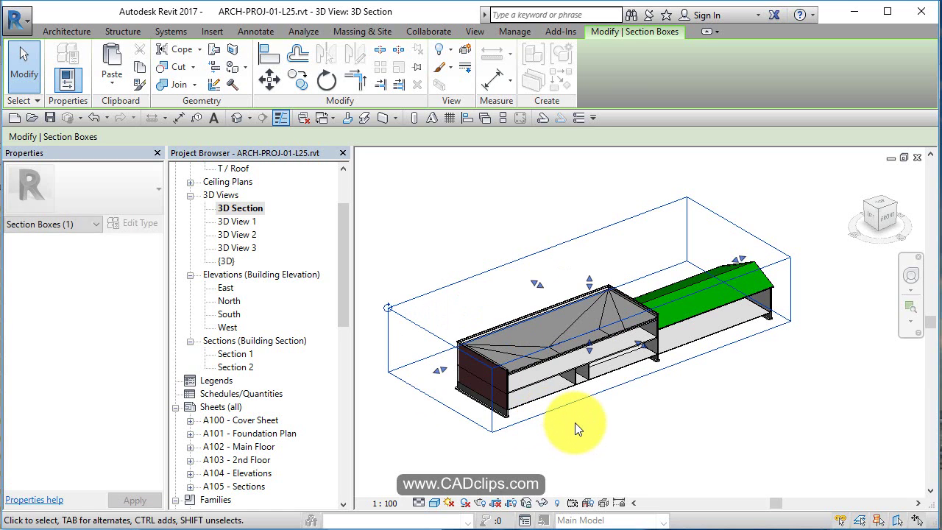
pyautogui.click(574, 422)
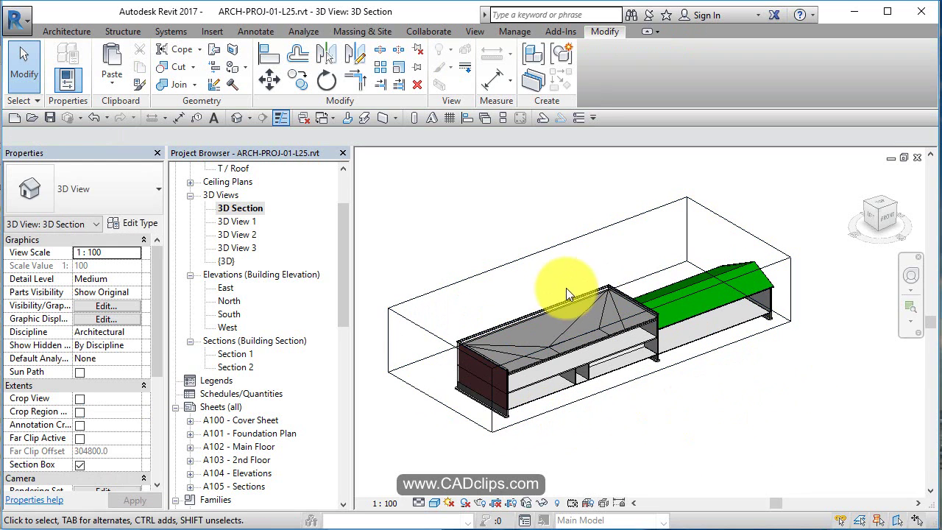
# Hide the section box category in the 3D Section view and set a lower, more frontal viewing angle on the cut building
pyautogui.click(503, 267)
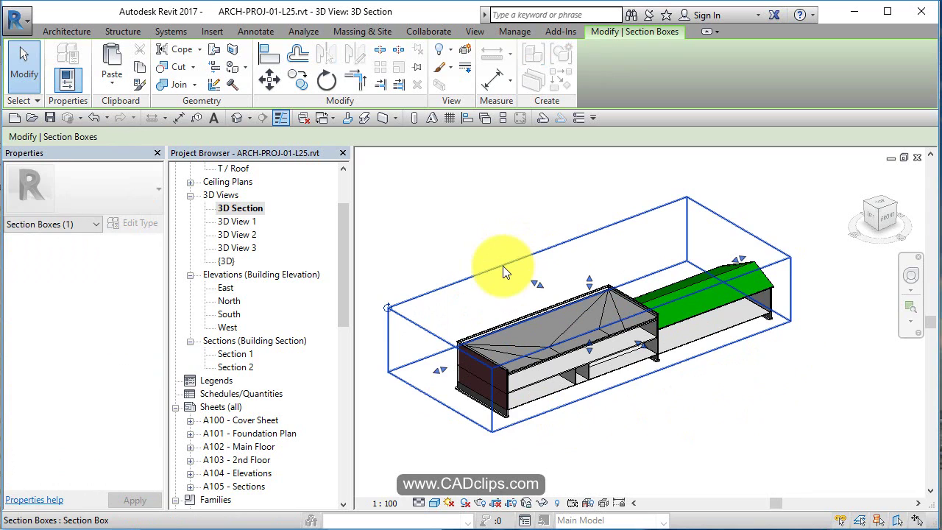
pyautogui.click(450, 48)
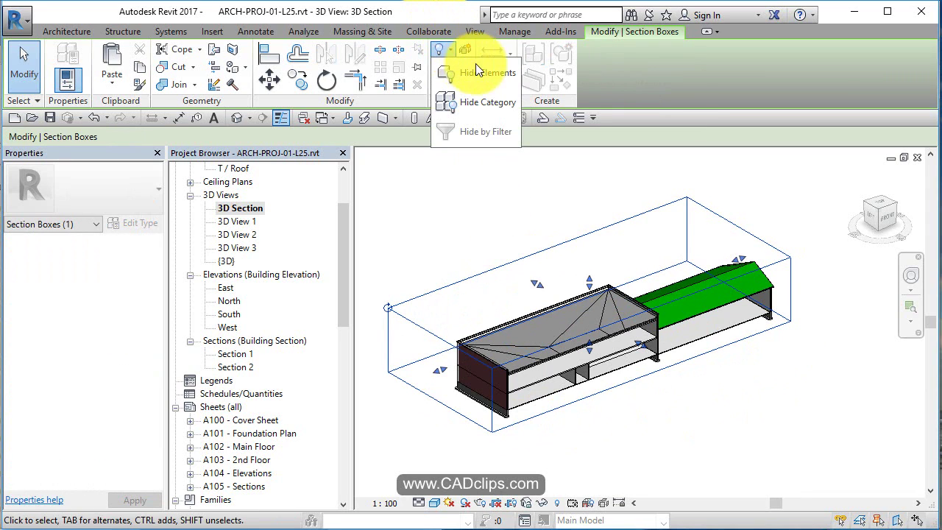
pyautogui.click(487, 102)
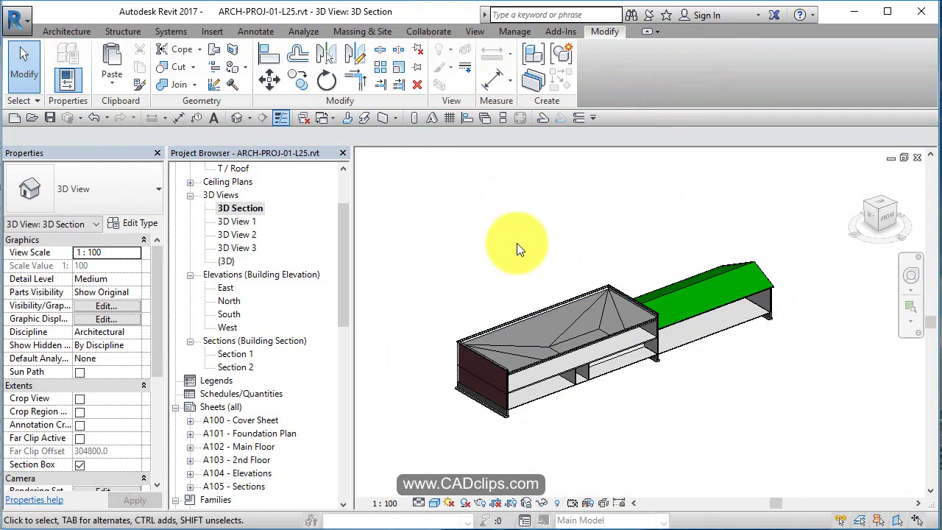
pyautogui.keyDown('shift'); pyautogui.moveTo(706, 375); pyautogui.dragTo(727, 388, button='middle'); pyautogui.keyUp('shift')
pyautogui.scroll(3, 727, 388)
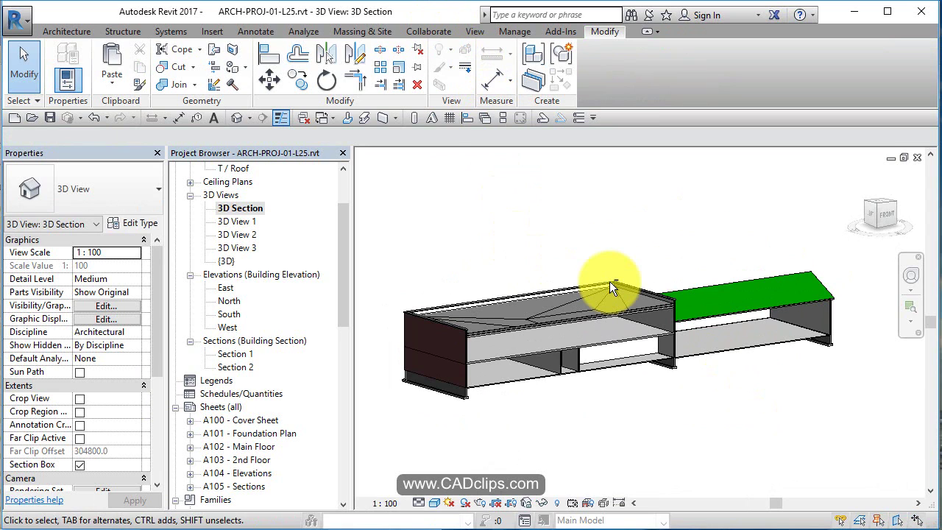
# Place the 3D Section view on sheet A105 - Sections, below Section 1 and to the left of Section 2
pyautogui.doubleClick(243, 486)
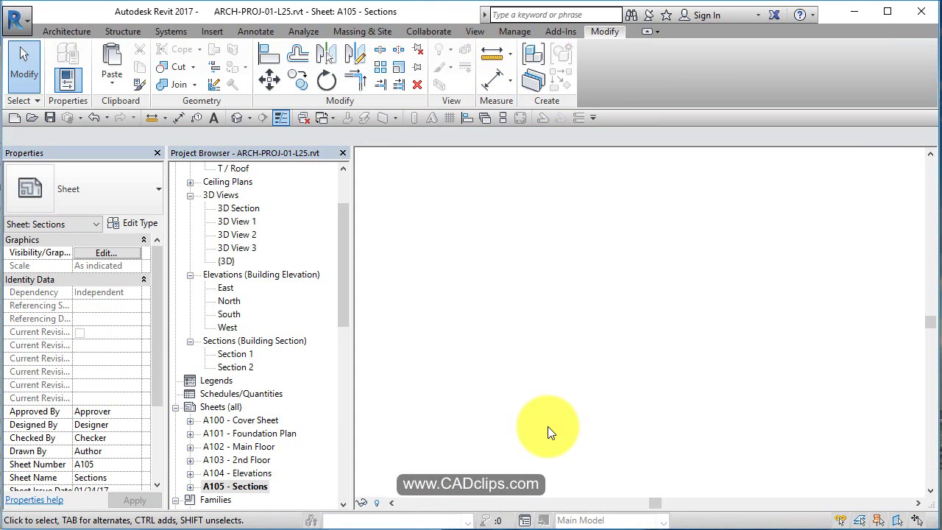
pyautogui.click(704, 363)
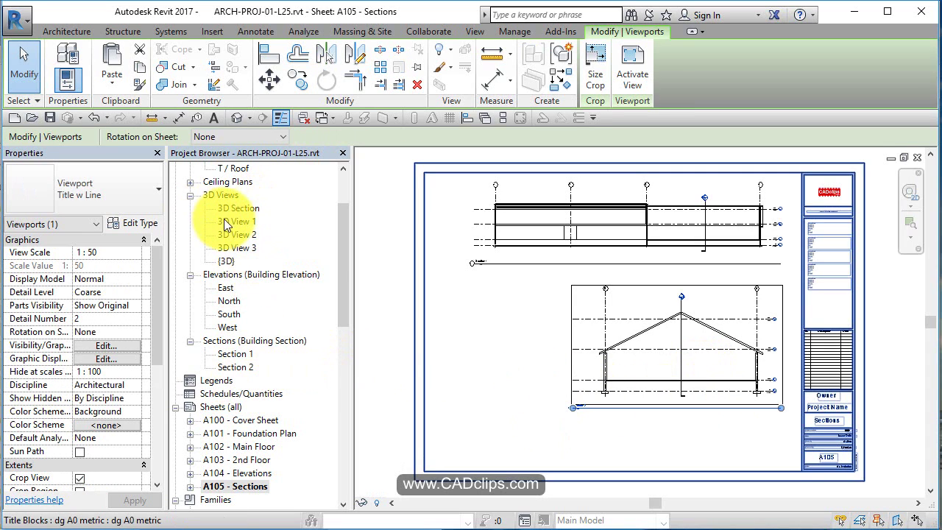
pyautogui.moveTo(230, 203); pyautogui.dragTo(525, 343)
pyautogui.click(519, 342)
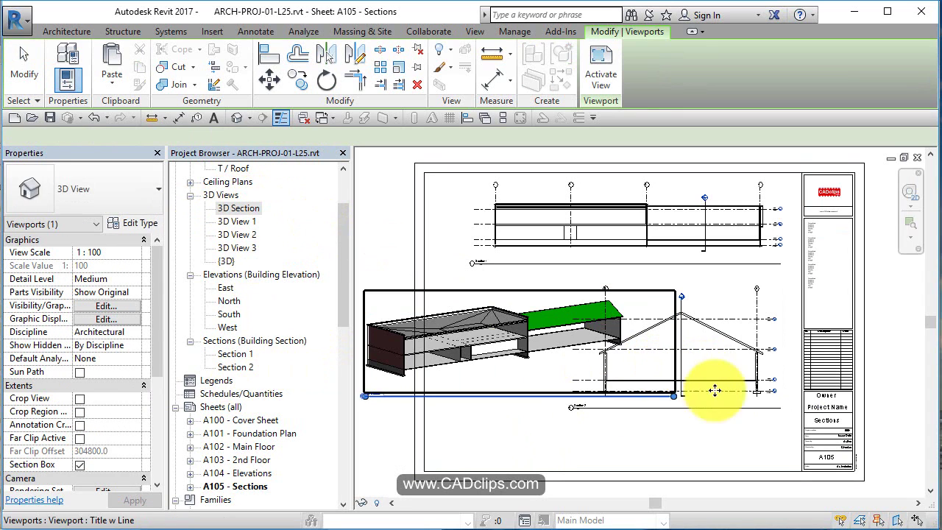
pyautogui.press('Escape')
# Move the Section 2 viewport straight down to just above the lower sheet border, making room for the 3D Section view
pyautogui.click(759, 375)
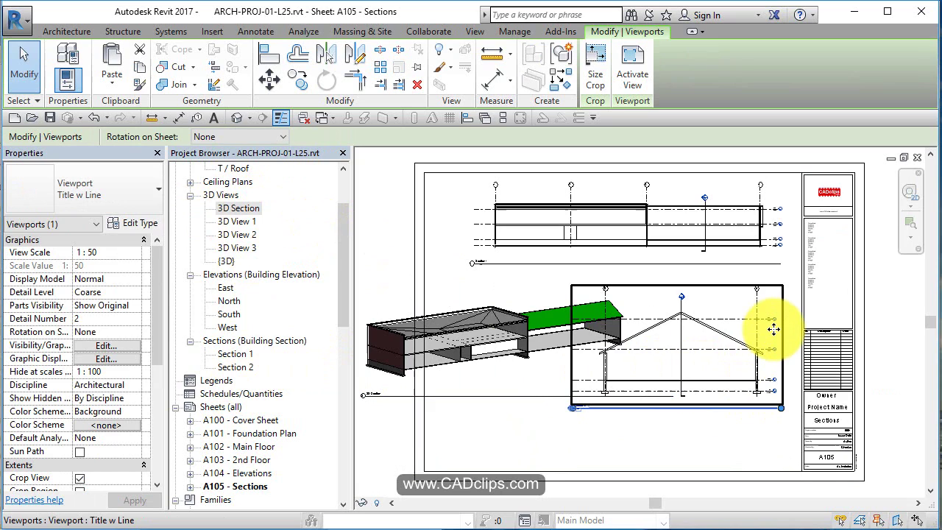
pyautogui.press('Down')
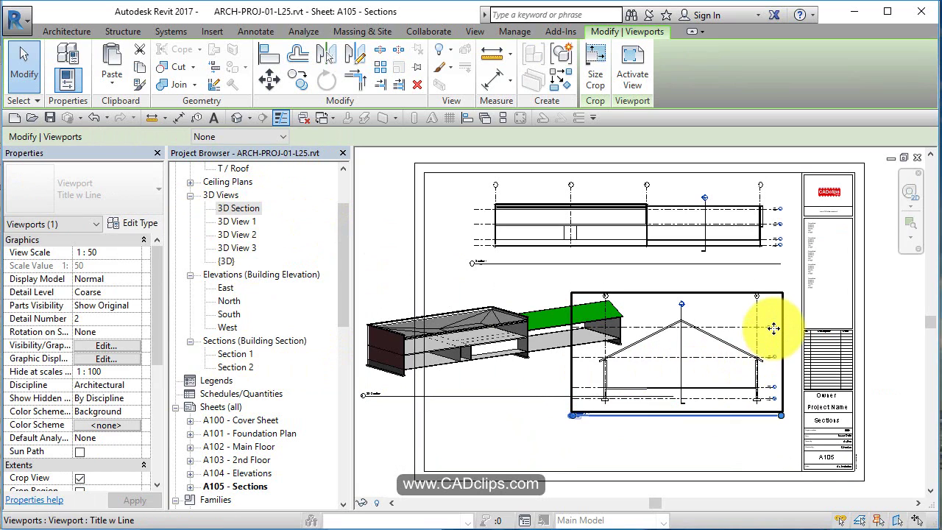
pyautogui.press('Down')
pyautogui.press('Down')
pyautogui.press('Down')
pyautogui.press('Down')
pyautogui.press('Down')
pyautogui.press('Down')
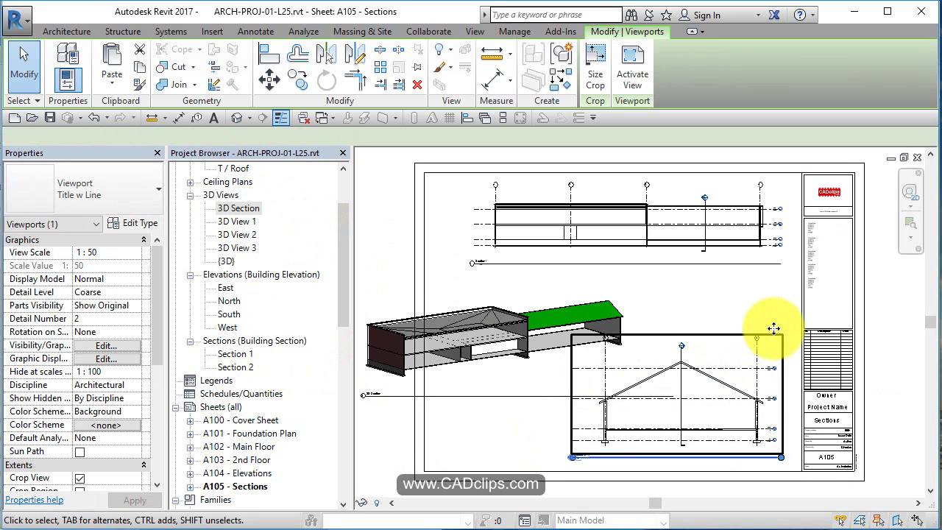
# Nudge the Section 2 viewport right and slightly down, into the sheet's lower right corner beside the title block
pyautogui.press('Right')
pyautogui.press('Right')
pyautogui.press('Down')
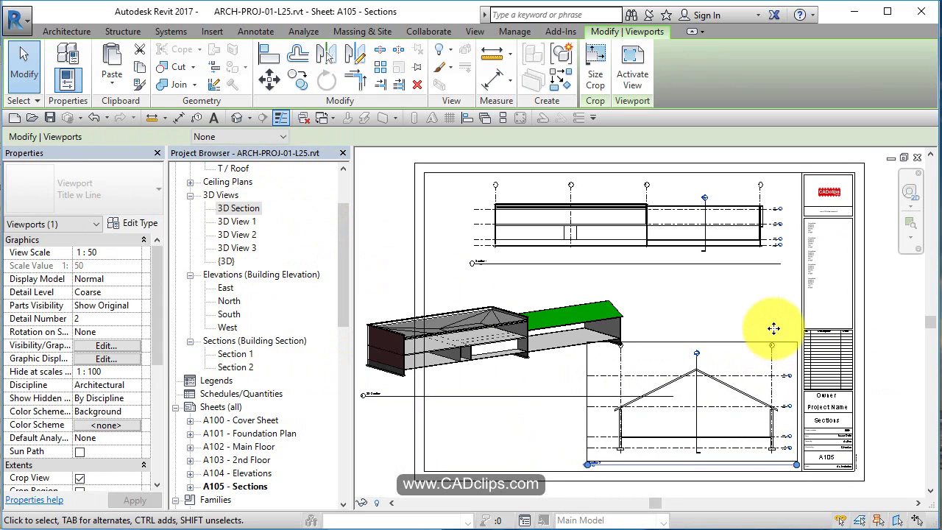
pyautogui.click(773, 328)
# Move the 3D Section viewport up and right inside the sheet border, between the two sections, and nudge the Section 1 viewport slightly up
pyautogui.click(553, 347)
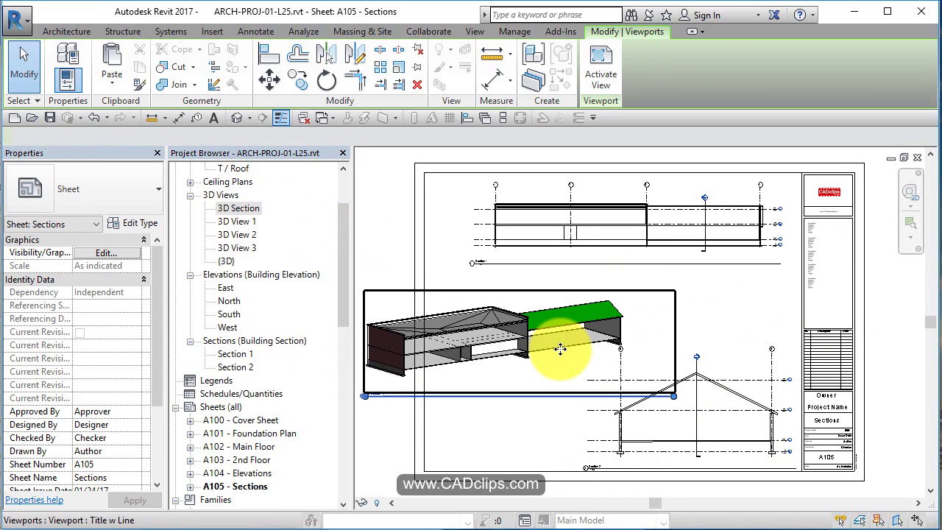
pyautogui.press('Up')
pyautogui.press('Up')
pyautogui.press('Right')
pyautogui.press('Right')
pyautogui.press('Right')
pyautogui.press('Right')
pyautogui.press('Right')
pyautogui.press('Right')
pyautogui.press('Right')
pyautogui.press('Right')
pyautogui.press('Right')
pyautogui.press('Right')
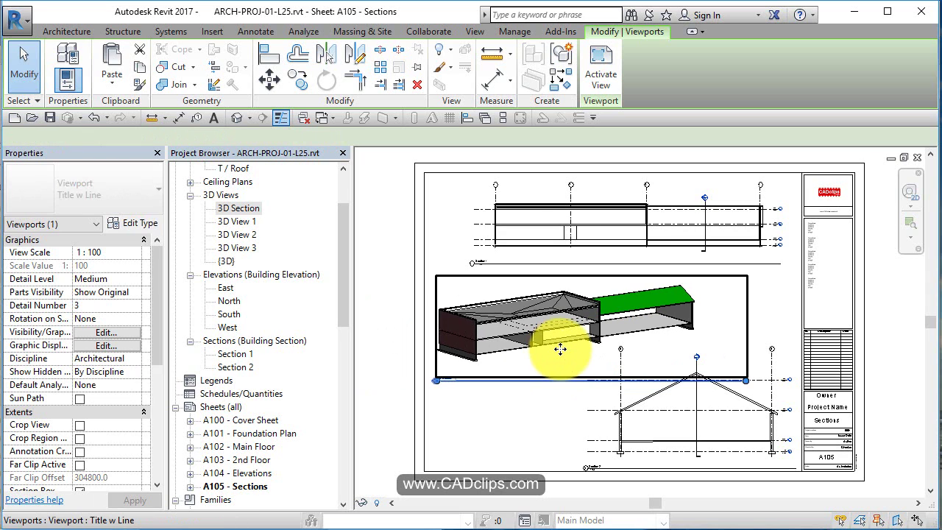
pyautogui.press('Escape')
pyautogui.click(551, 197)
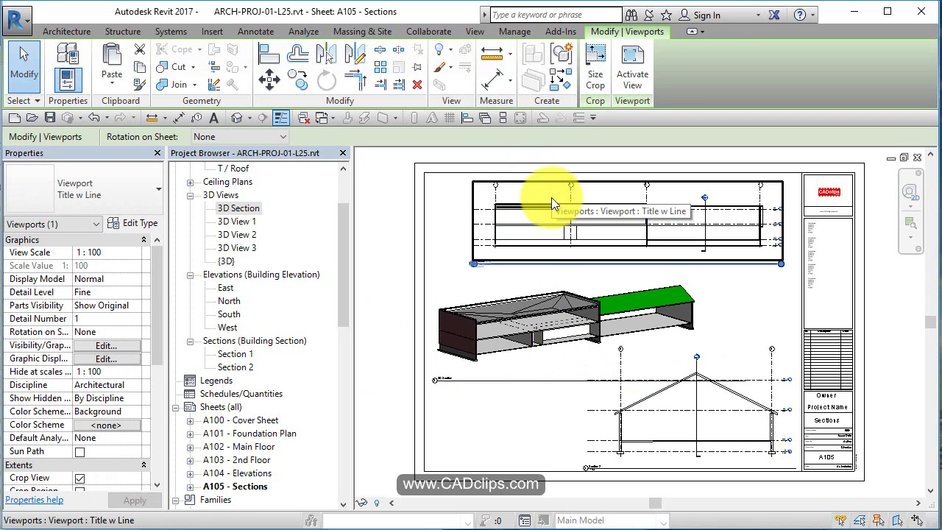
pyautogui.press('Escape')
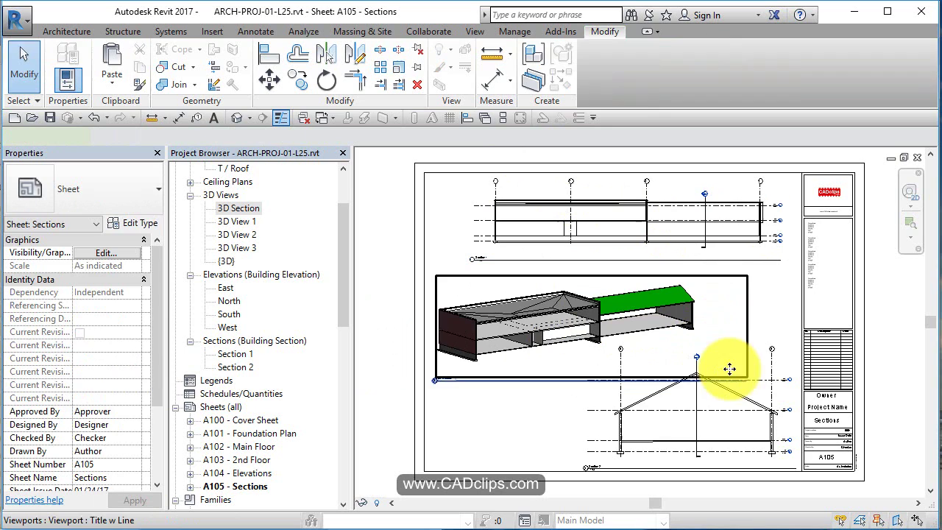
# Shorten the title lines of the 3D Section, Section 2 and Section 1 viewports to about the length of their title text
pyautogui.click(744, 383)
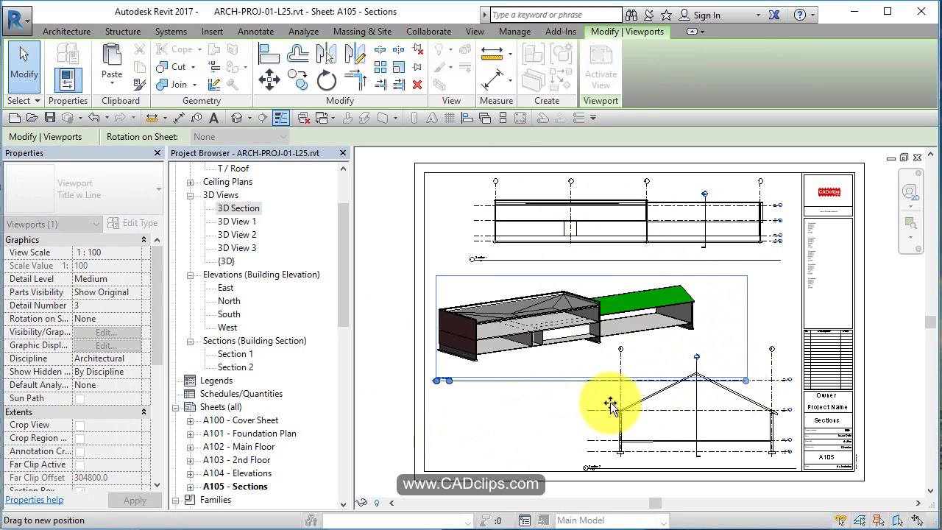
pyautogui.click(706, 455)
pyautogui.moveTo(797, 468); pyautogui.dragTo(603, 468)
pyautogui.click(612, 188)
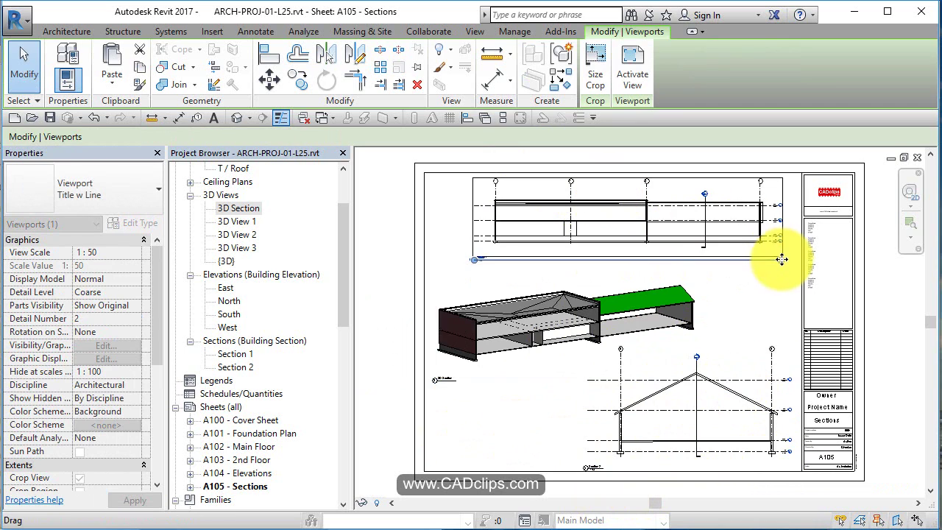
pyautogui.moveTo(781, 259); pyautogui.dragTo(488, 298)
pyautogui.click(485, 278)
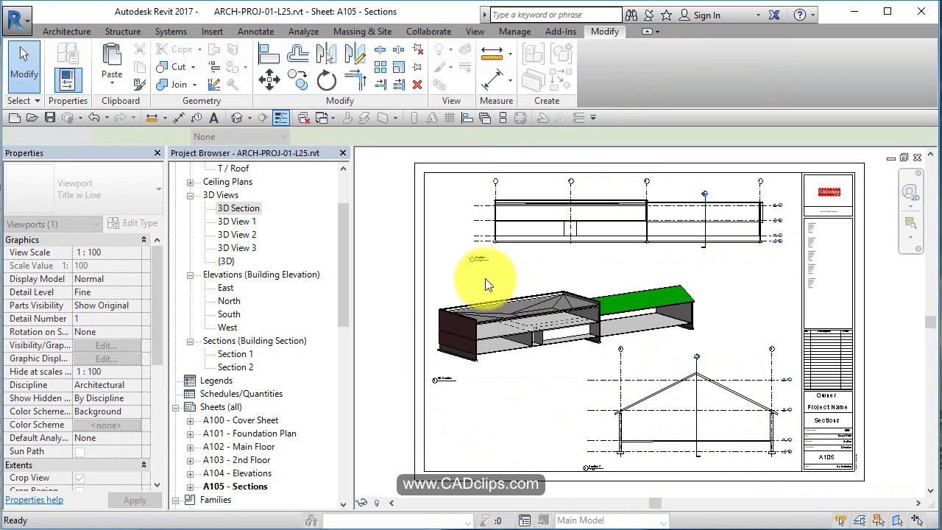
# Move the titles of Section 1, 3D Section and Section 2 so each sits close beneath the middle of its drawing
pyautogui.moveTo(485, 261); pyautogui.dragTo(623, 259)
pyautogui.moveTo(450, 384); pyautogui.dragTo(559, 362)
pyautogui.click(610, 478)
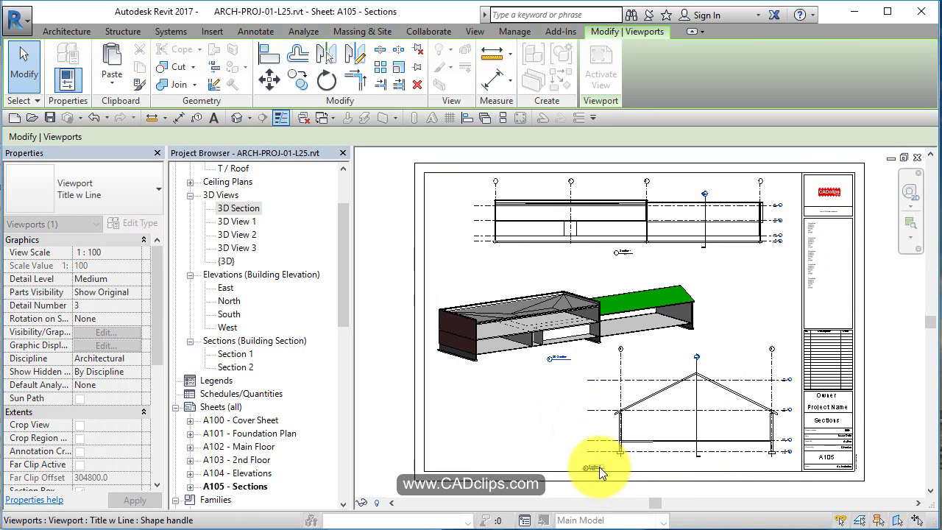
pyautogui.moveTo(599, 466); pyautogui.dragTo(689, 458)
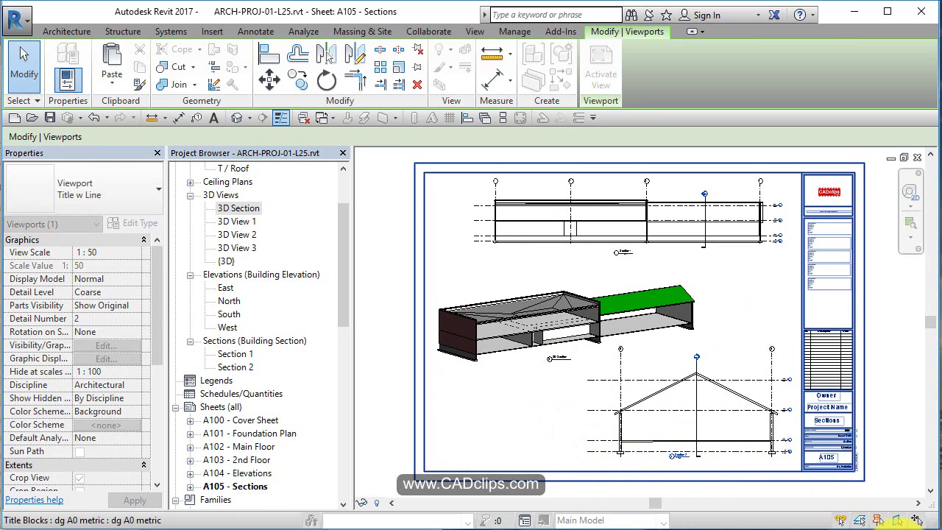
pyautogui.press('Escape')
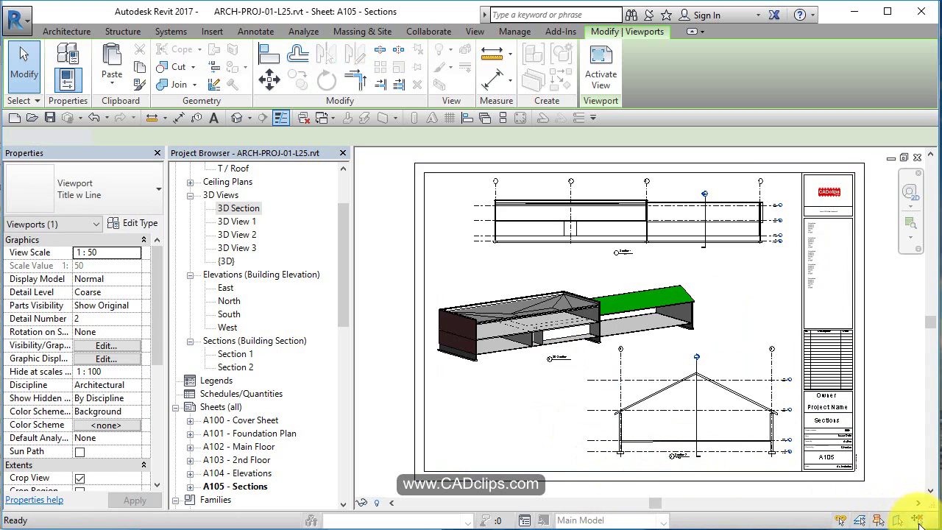
# Toggle dragging elements on selection off and back on, testing it on the Section 2 view title
pyautogui.click(682, 459)
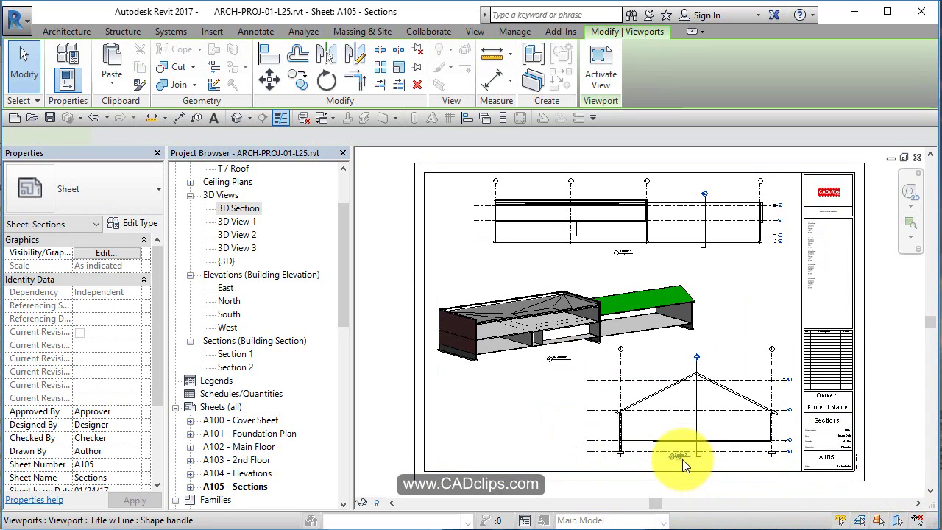
pyautogui.press('Escape')
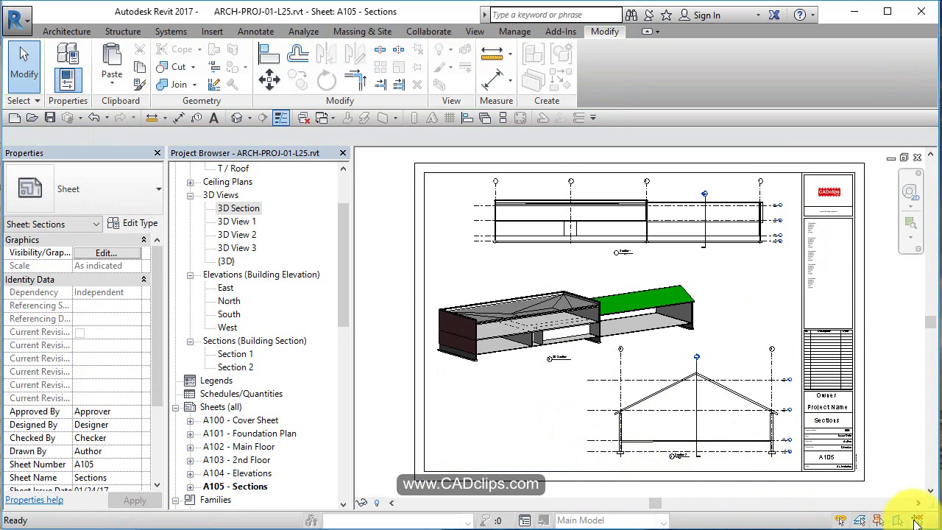
pyautogui.click(682, 458)
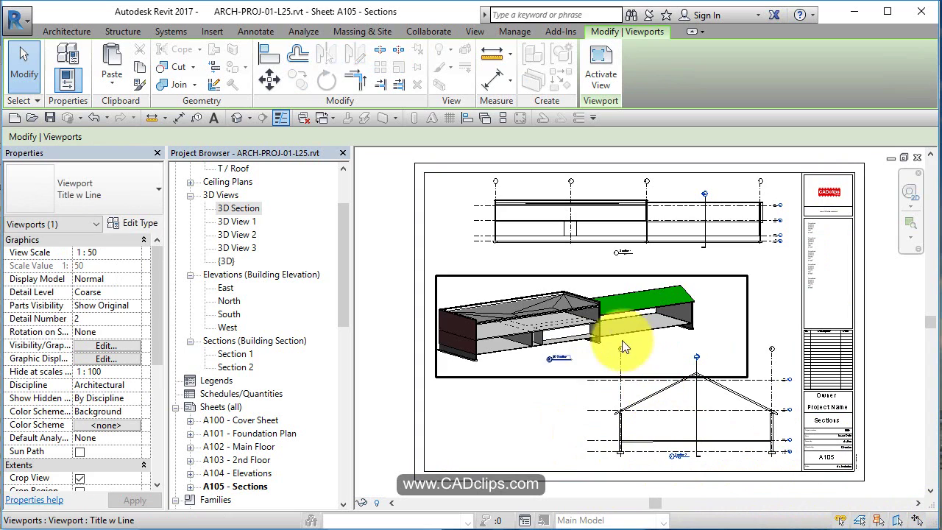
# Shift the 3D Section view title slightly right and up, closer beneath the cutaway building
pyautogui.click(568, 356)
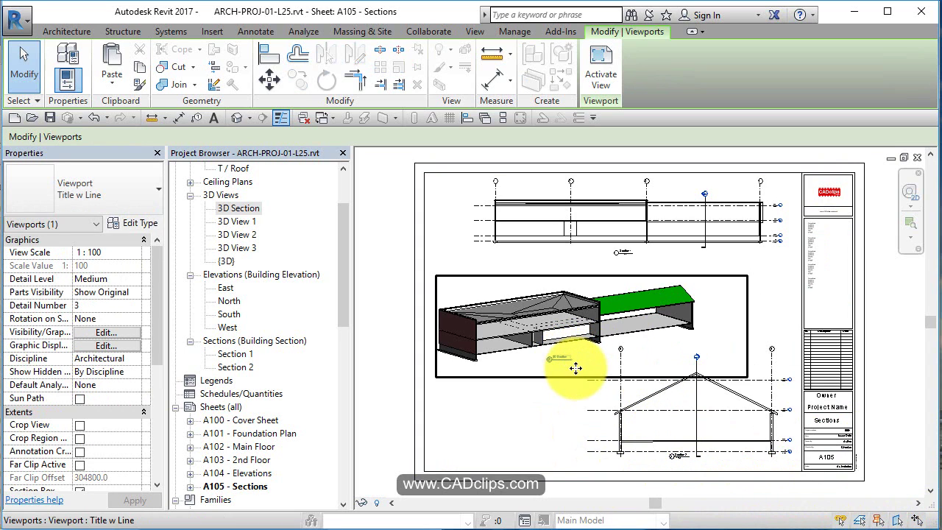
pyautogui.press('Escape')
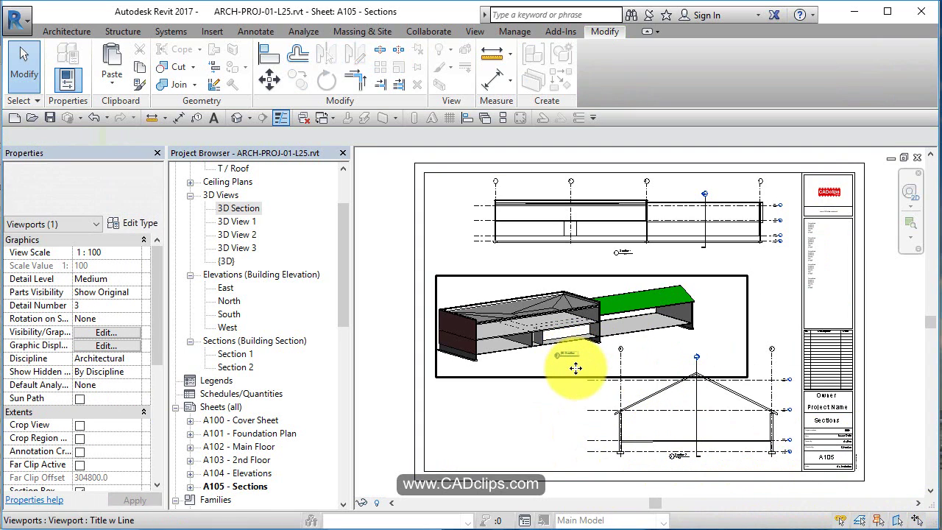
# Open sheet A100 - Cover Sheet for a look, return to A105 - Sections and select the Section 1 viewport
pyautogui.scroll(-2, 571, 363)
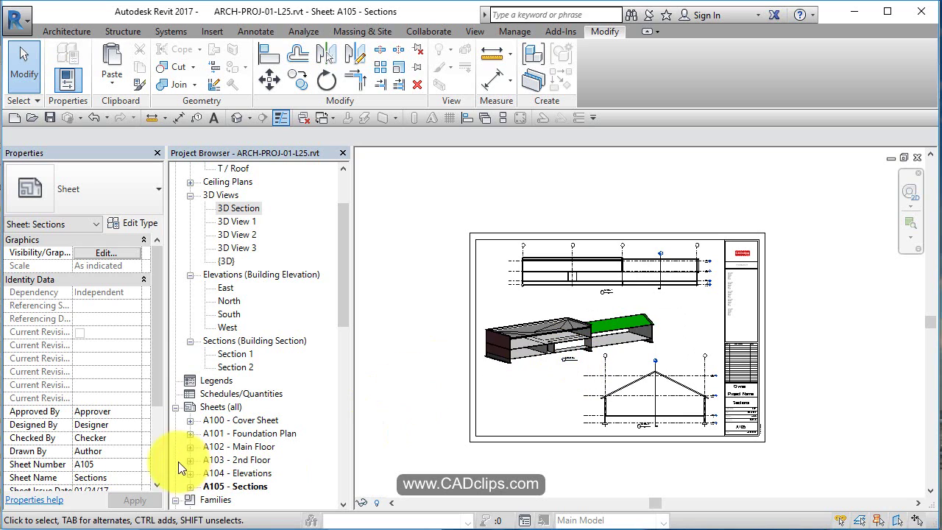
pyautogui.doubleClick(240, 419)
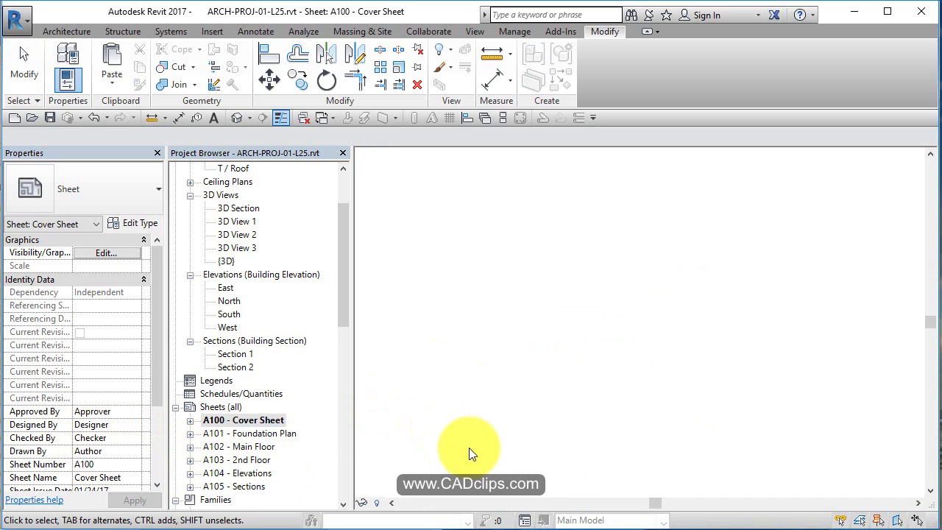
pyautogui.doubleClick(257, 487)
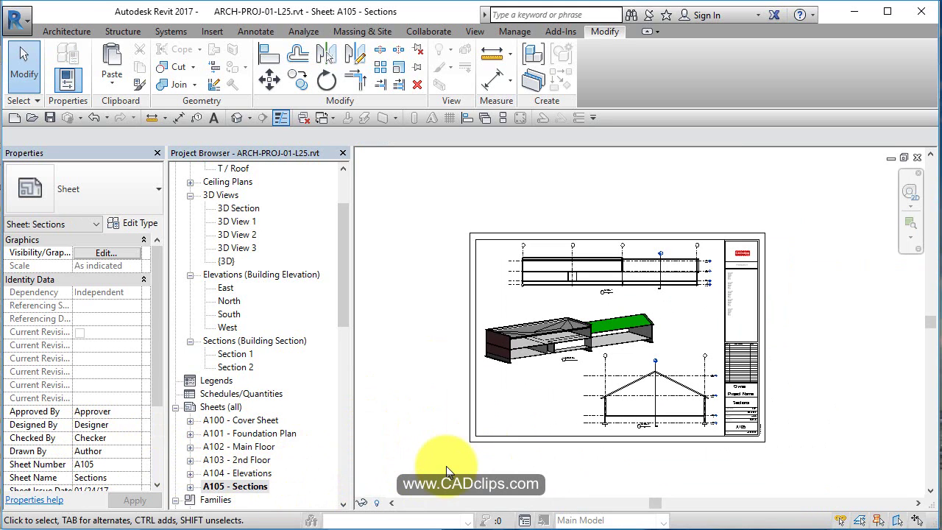
pyautogui.click(677, 272)
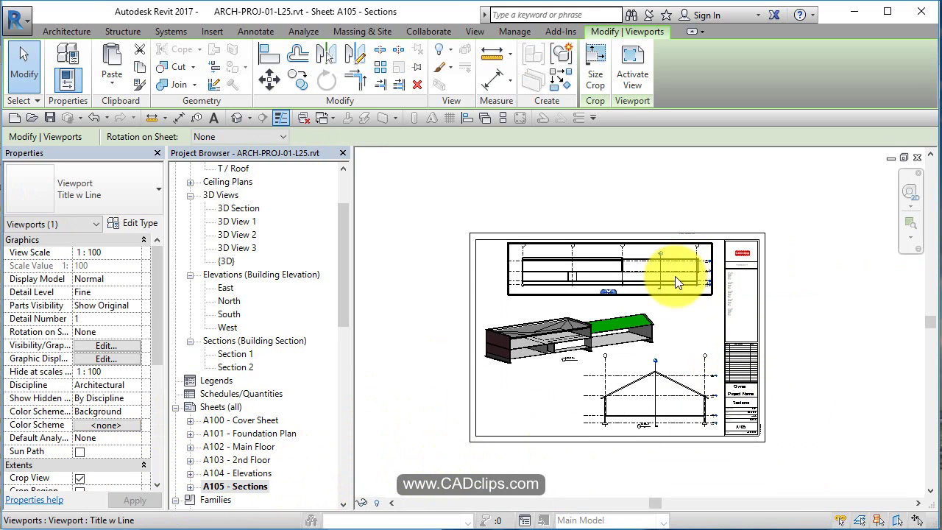